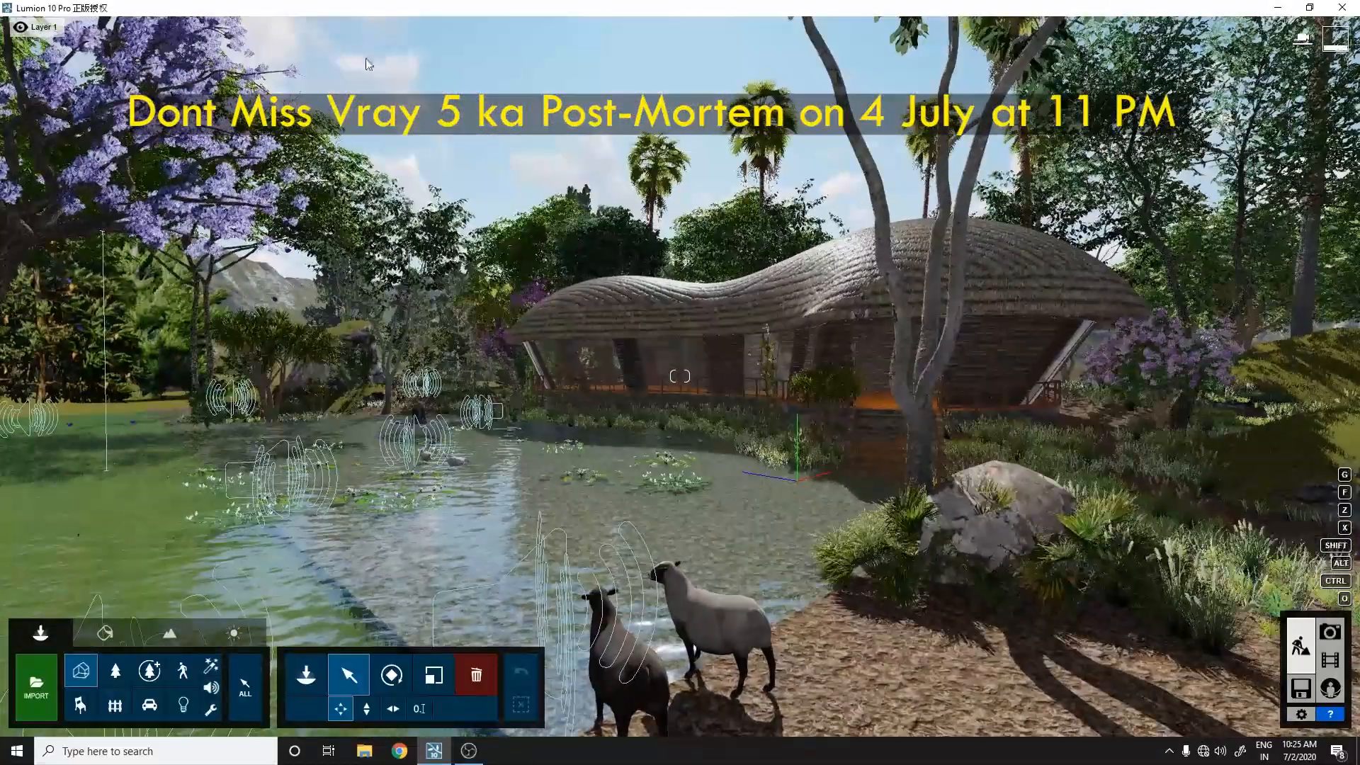
# Hide Layer 1 and show it again to check which scene objects it holds
pyautogui.moveTo(60, 32)
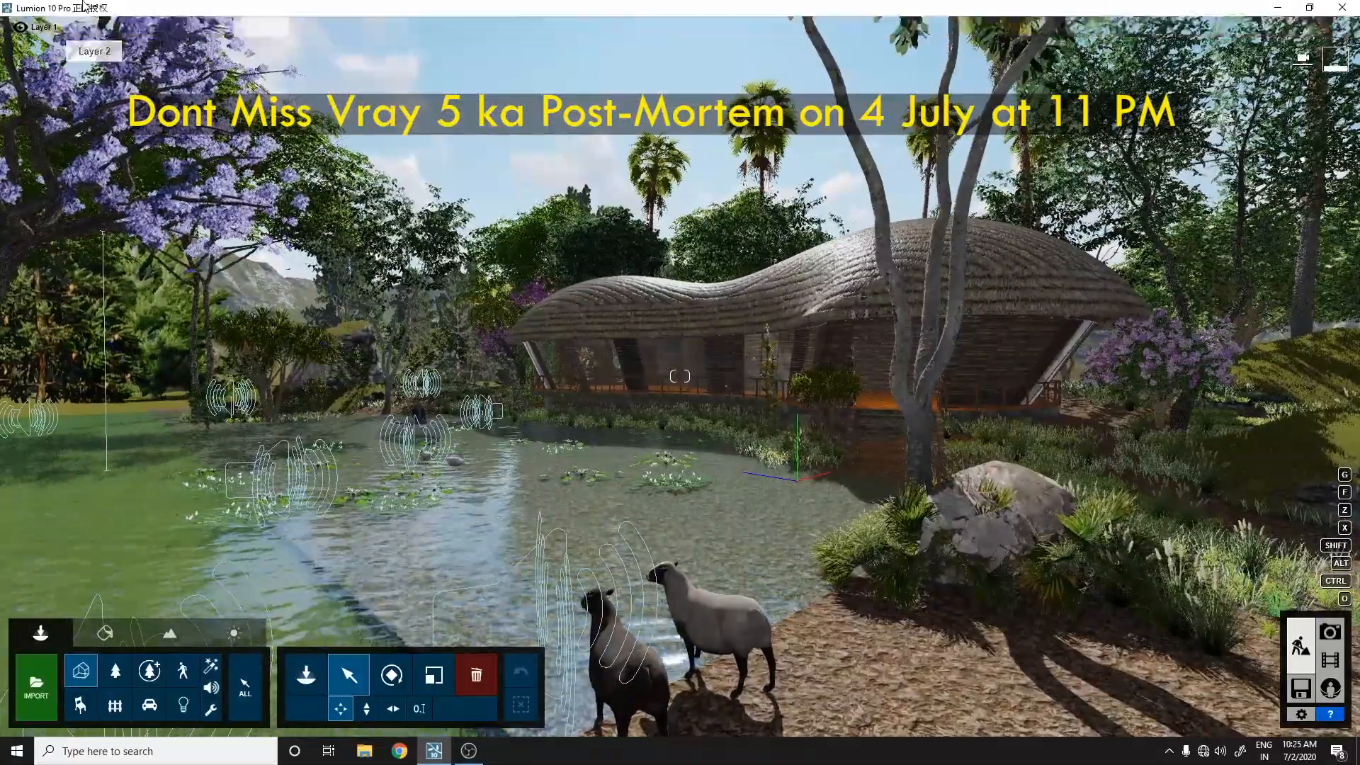
pyautogui.click(22, 28)
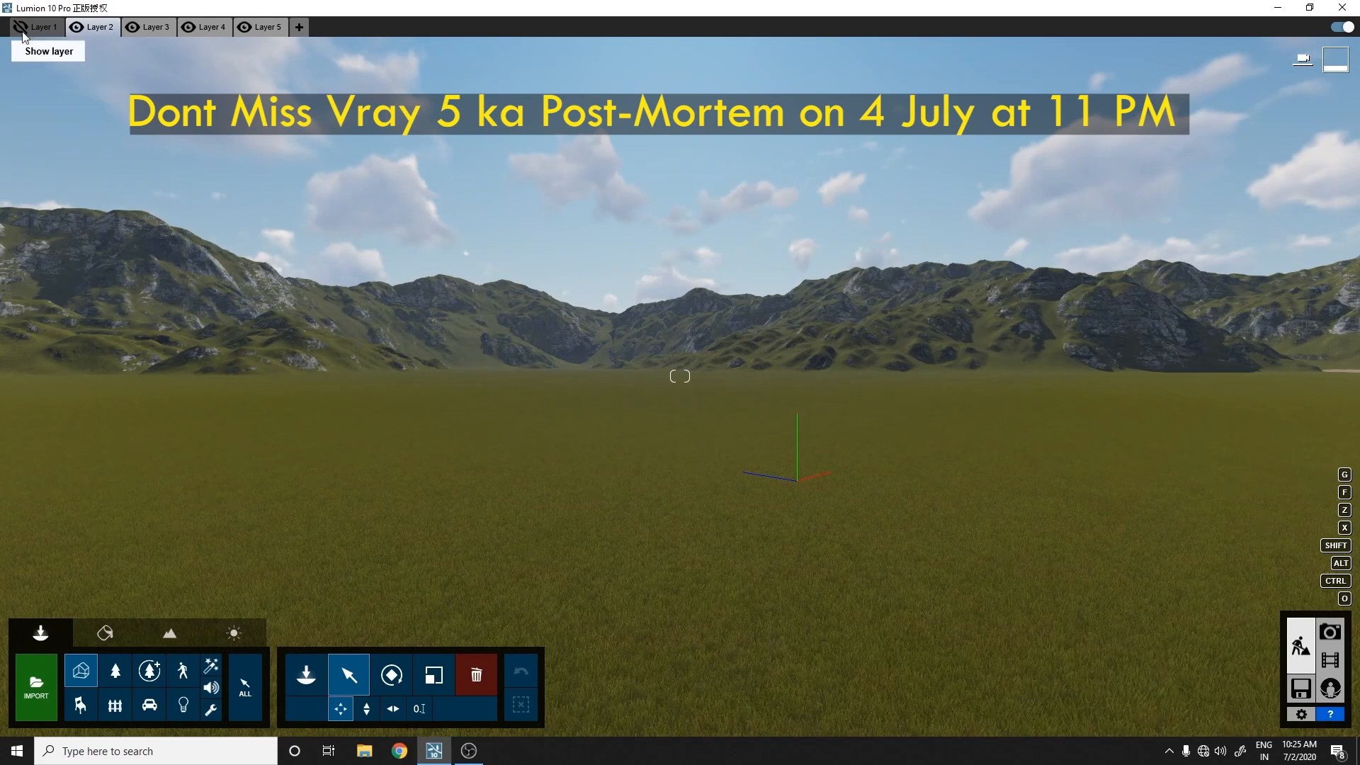
pyautogui.click(20, 27)
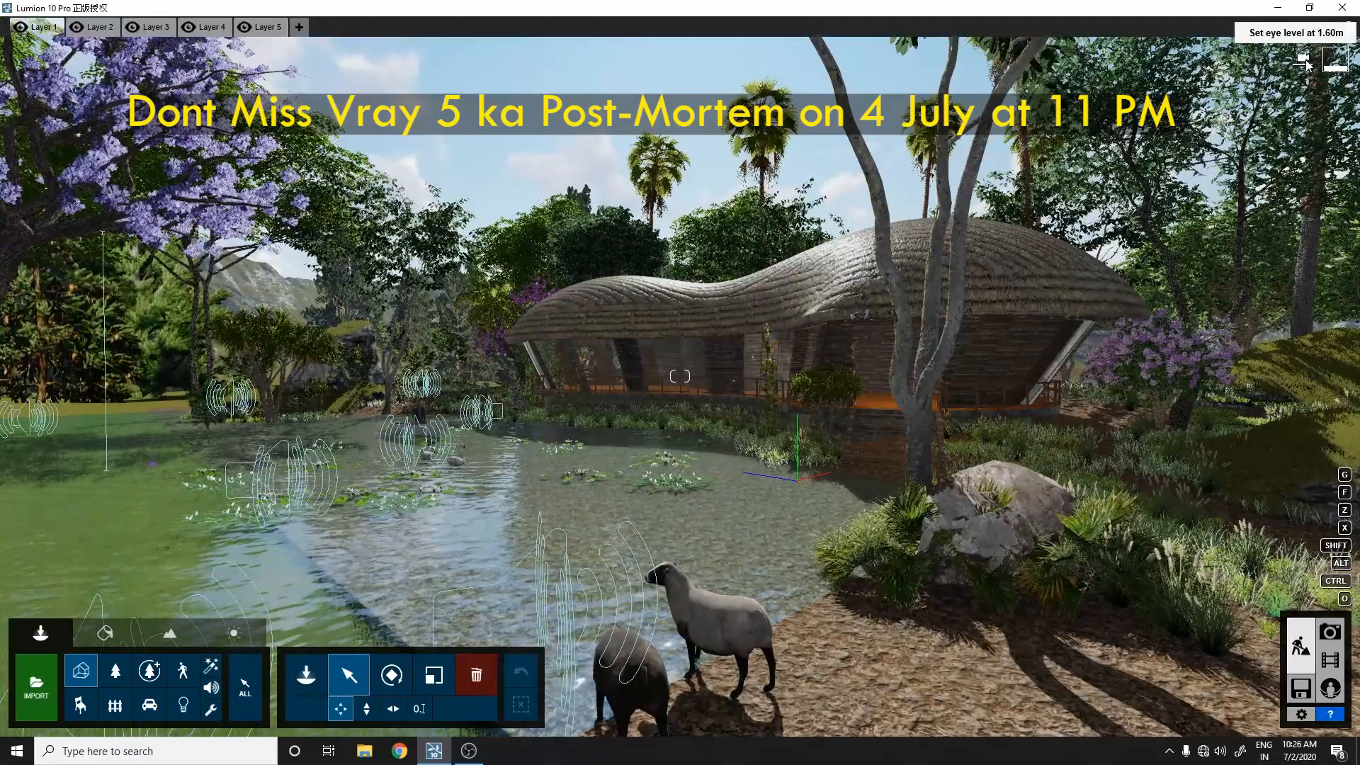
# Set the camera to the 1.60 m eye level, fly up to roof height, and restore the same eye level
pyautogui.click(1305, 62)
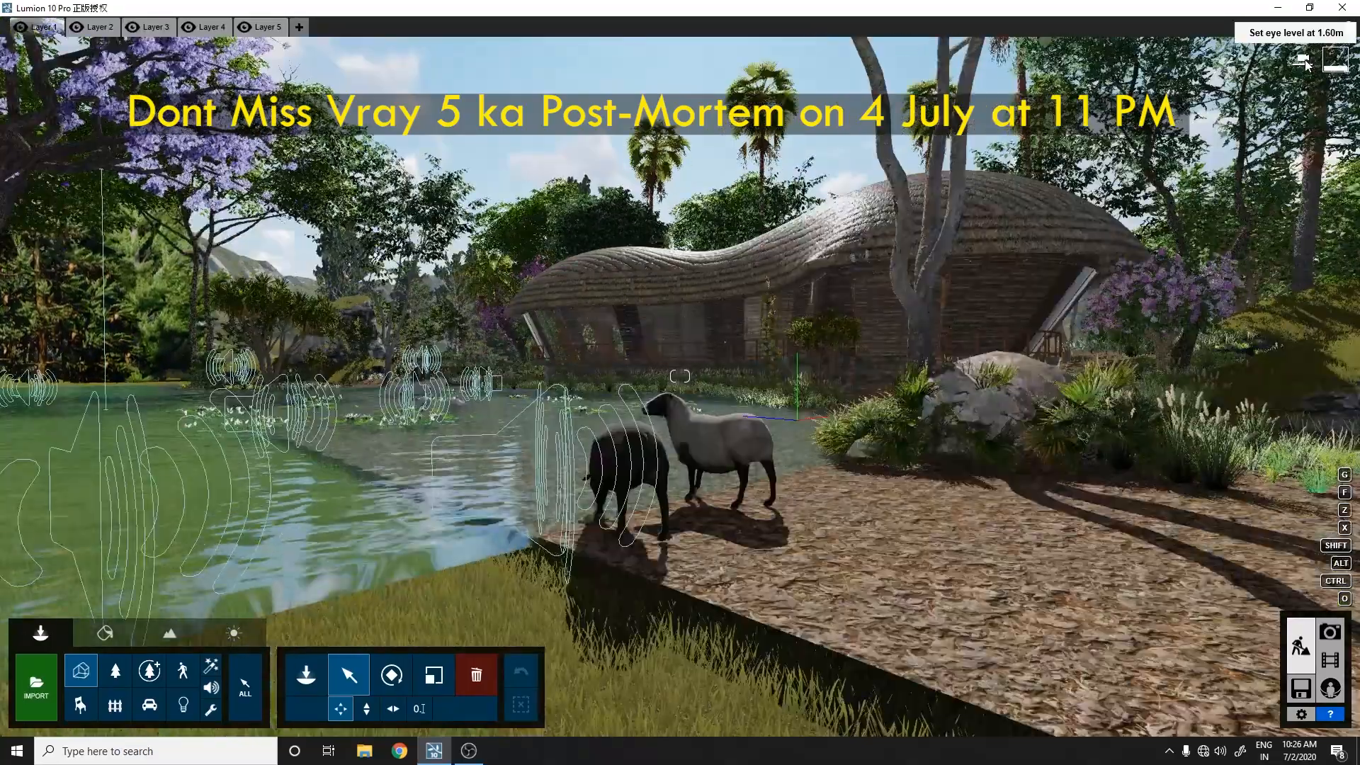
pyautogui.moveTo(770, 423); pyautogui.dragTo(718, 404, button='right')
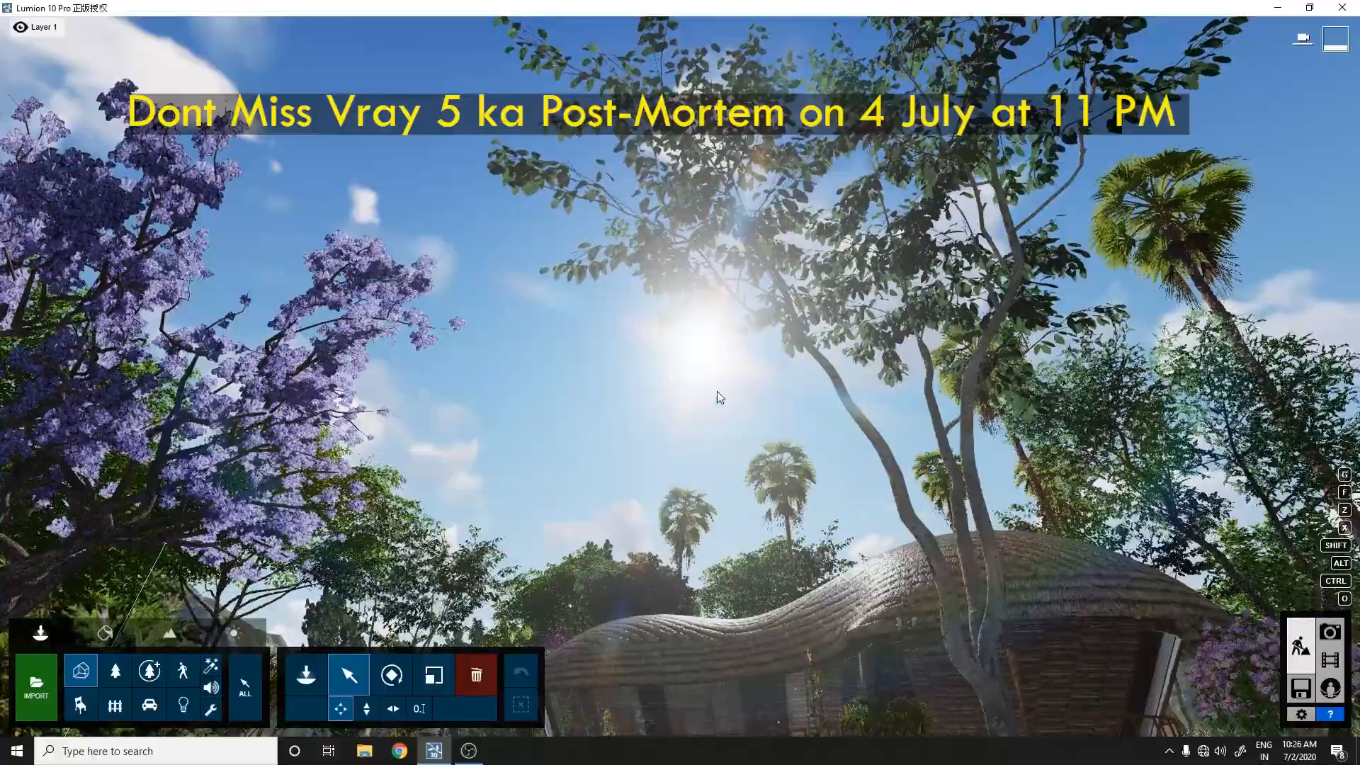
pyautogui.press('w')
pyautogui.press('w')
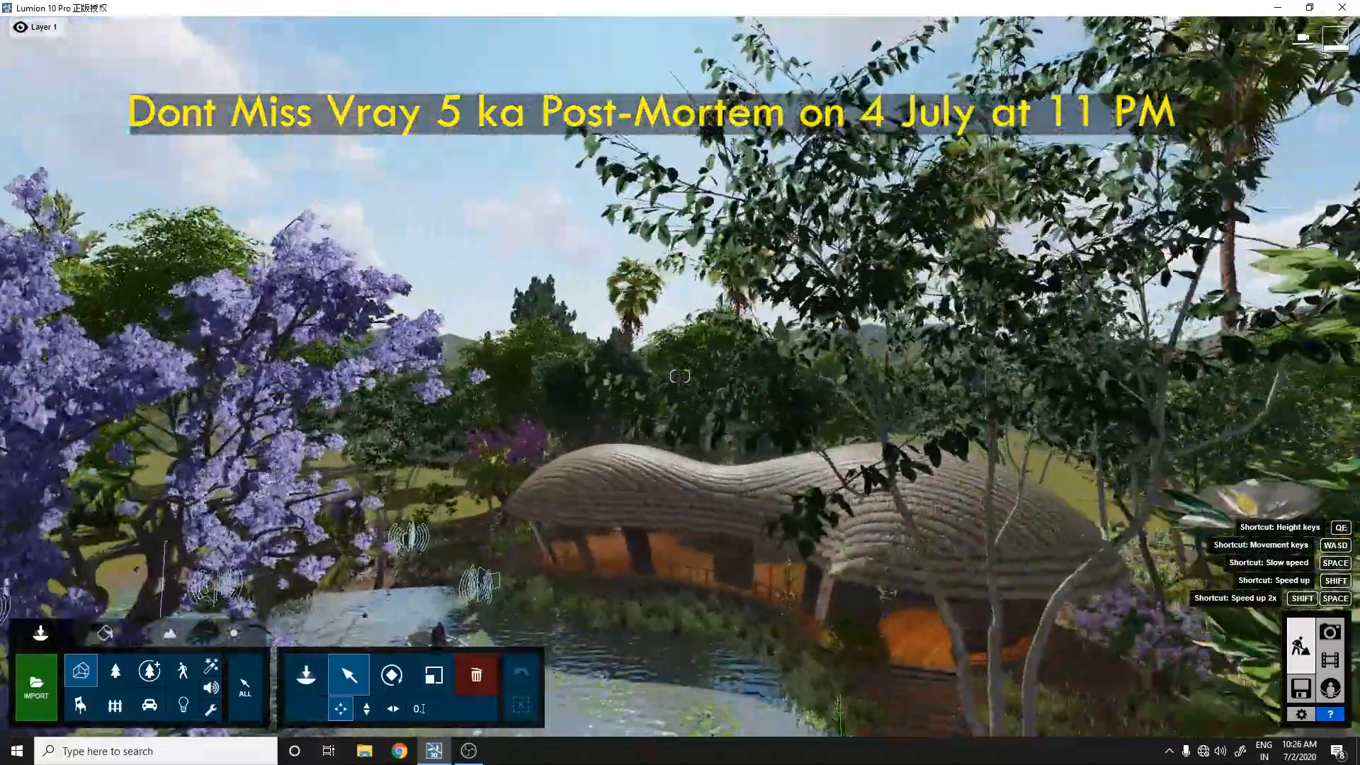
pyautogui.press('q')
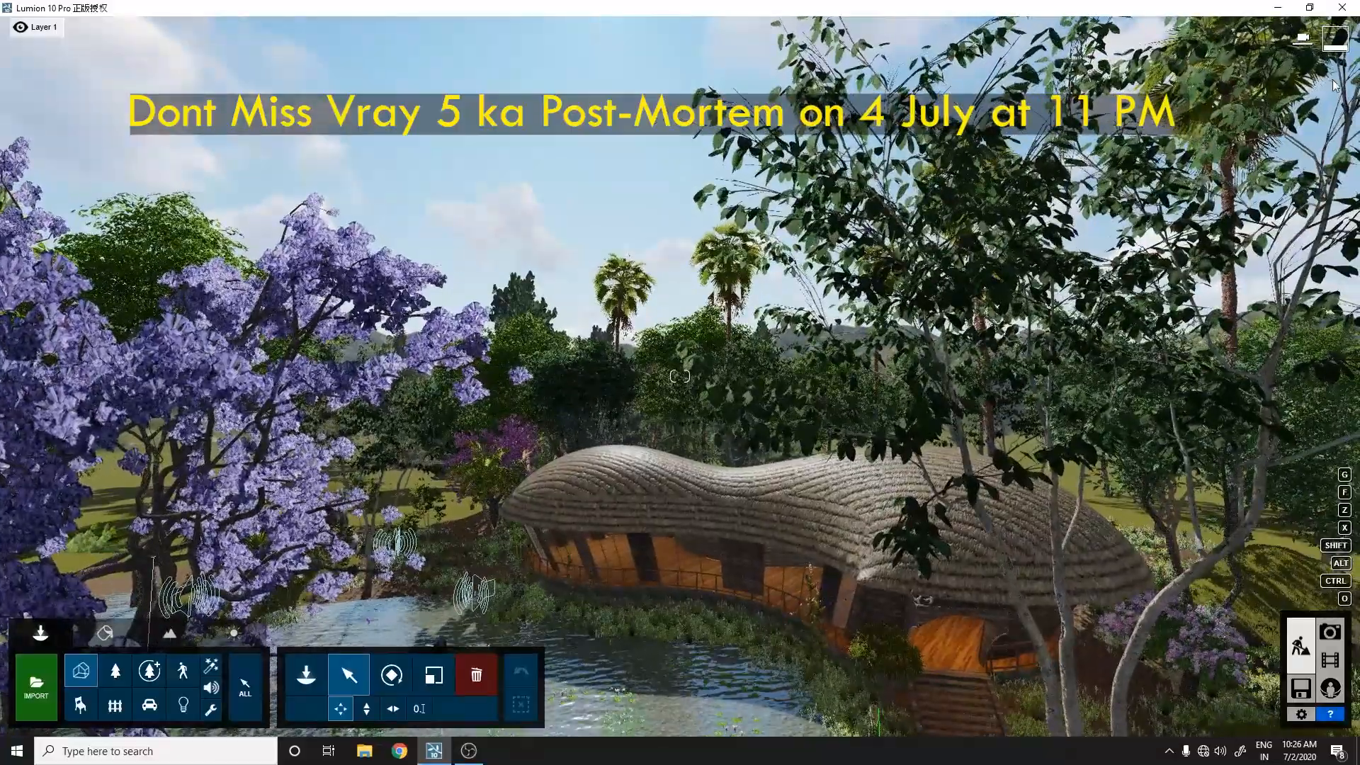
pyautogui.moveTo(1342, 96); pyautogui.dragTo(1306, 57, button='right')
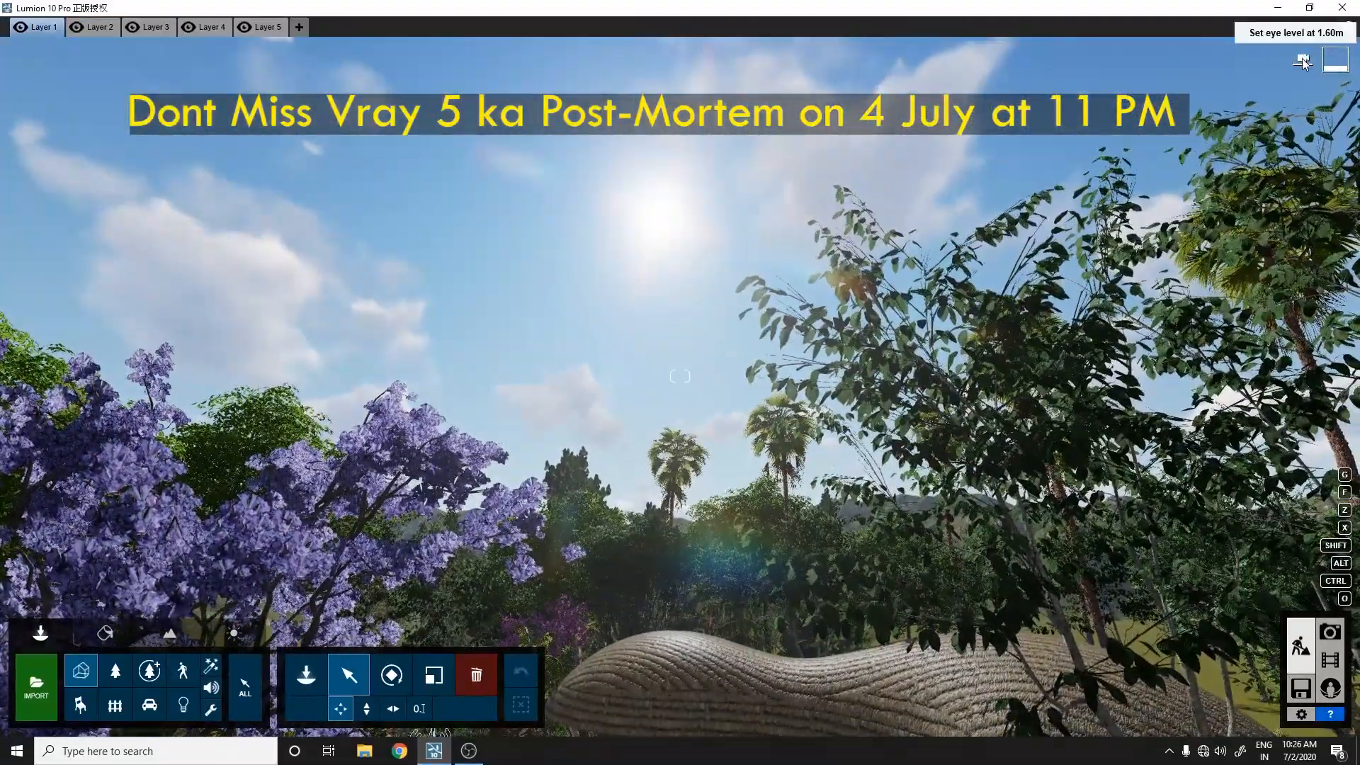
pyautogui.click(1302, 58)
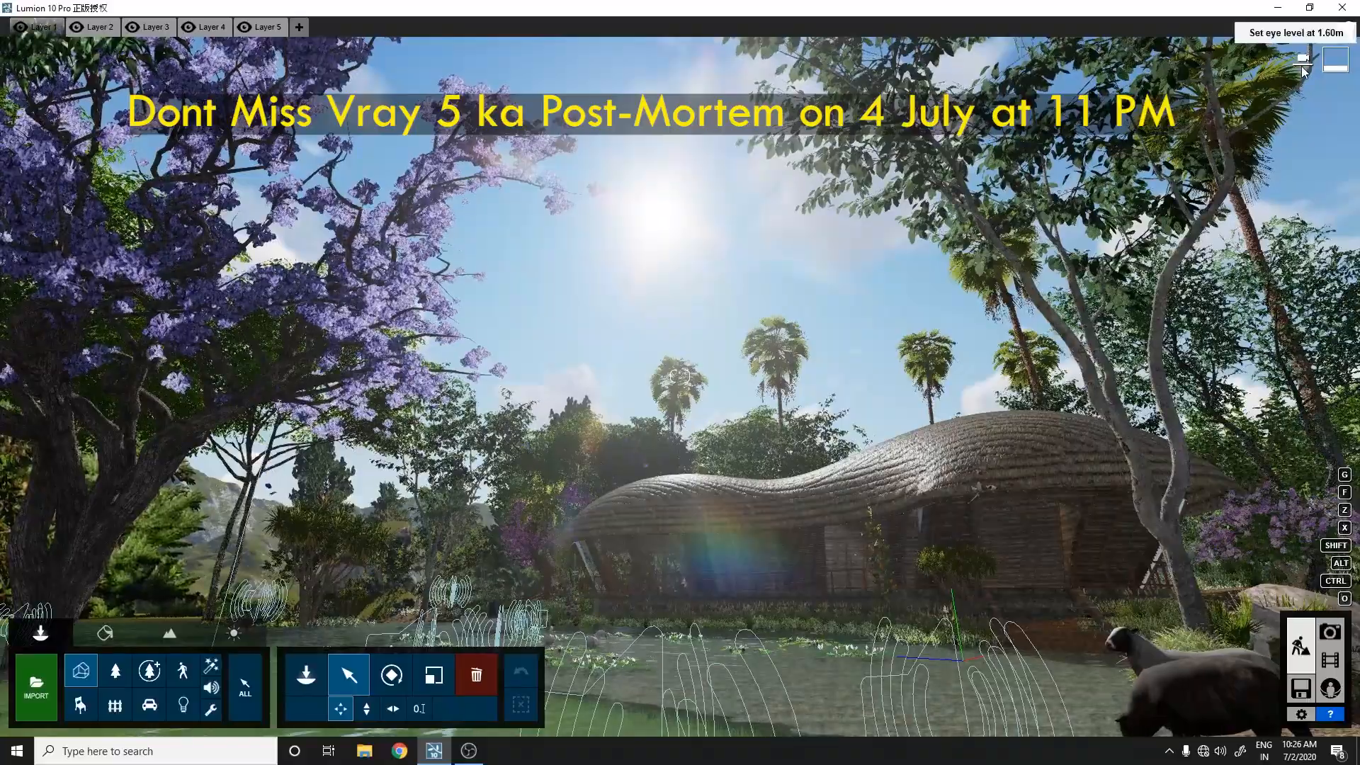
# View the pond and building roof from high above, and bring the camera back down to the 1.60 m eye level
pyautogui.moveTo(704, 299); pyautogui.dragTo(704, 510, button='right')
pyautogui.moveTo(736, 282); pyautogui.dragTo(730, 271, button='right')
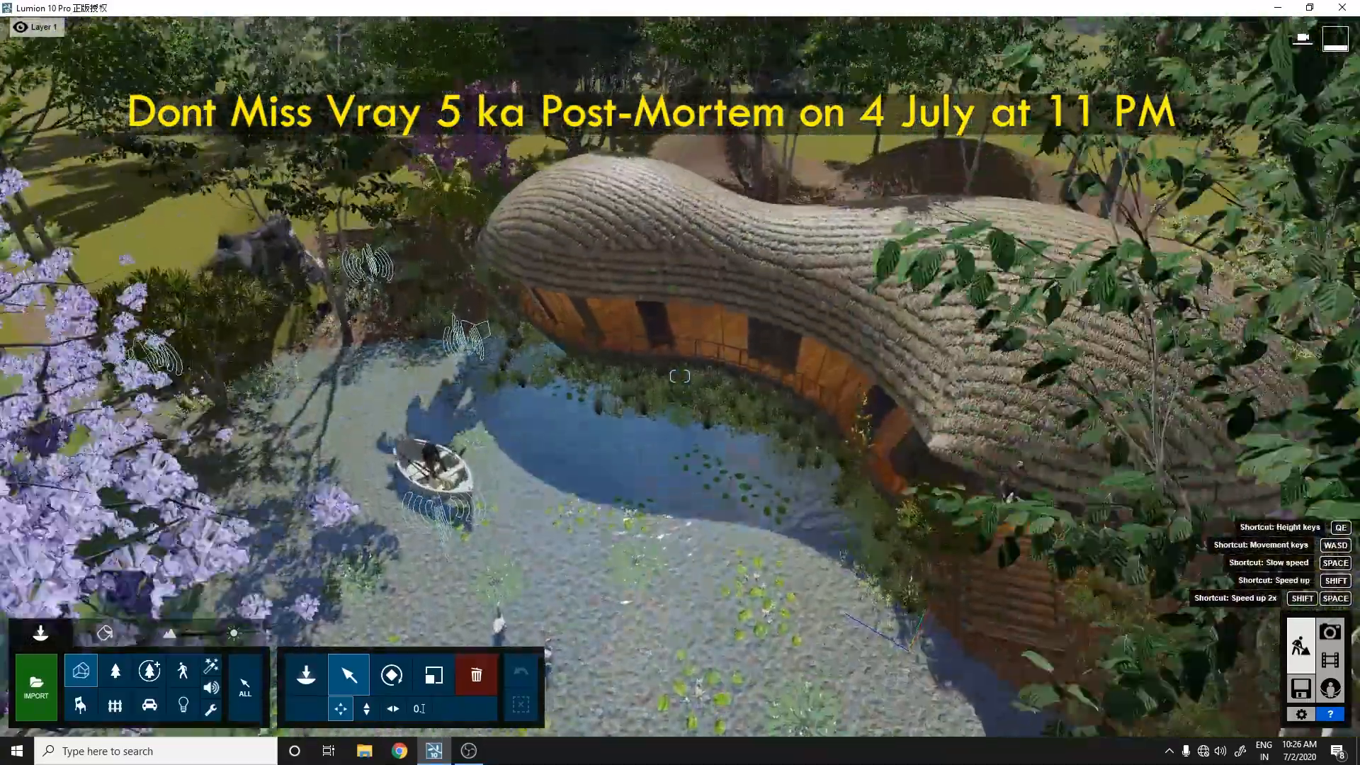
pyautogui.moveTo(741, 235)
pyautogui.mouseDown(button='right')
pyautogui.moveTo(741, 213)
pyautogui.moveTo(740, 262)
pyautogui.moveTo(741, 234)
pyautogui.mouseUp(button='right')
pyautogui.press('s')
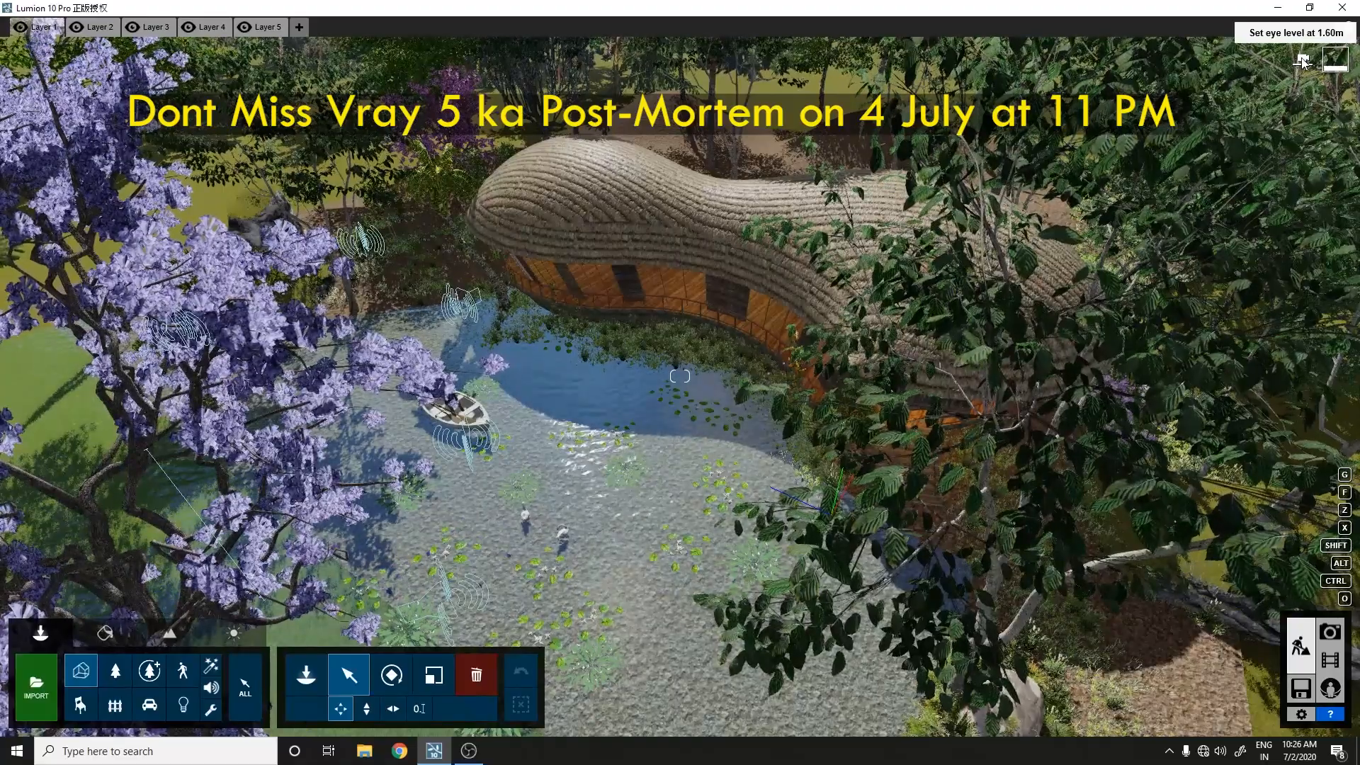
pyautogui.click(1303, 61)
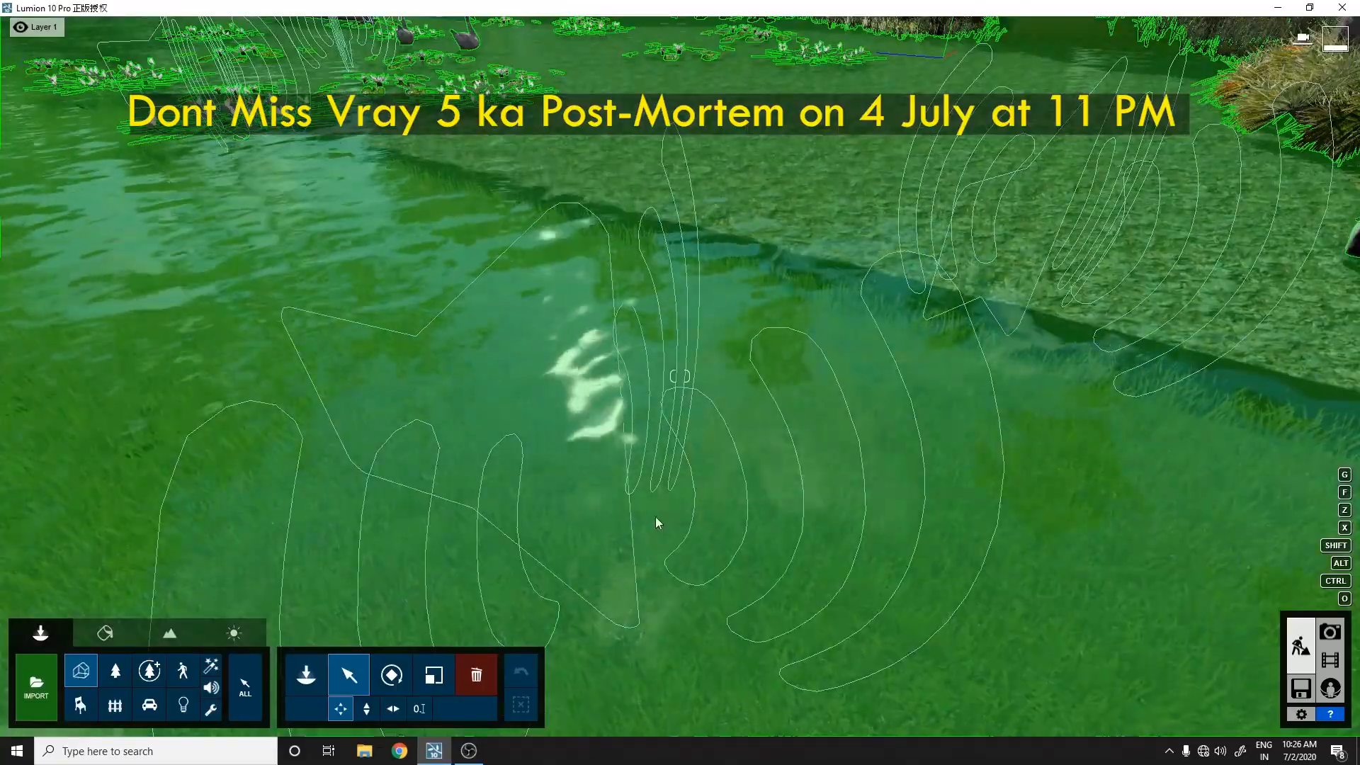
# Look around at the building and trees from low over the pond and check the scene's performance indicator
pyautogui.moveTo(655, 516); pyautogui.dragTo(772, 474, button='right')
pyautogui.moveTo(528, 385); pyautogui.dragTo(564, 389, button='right')
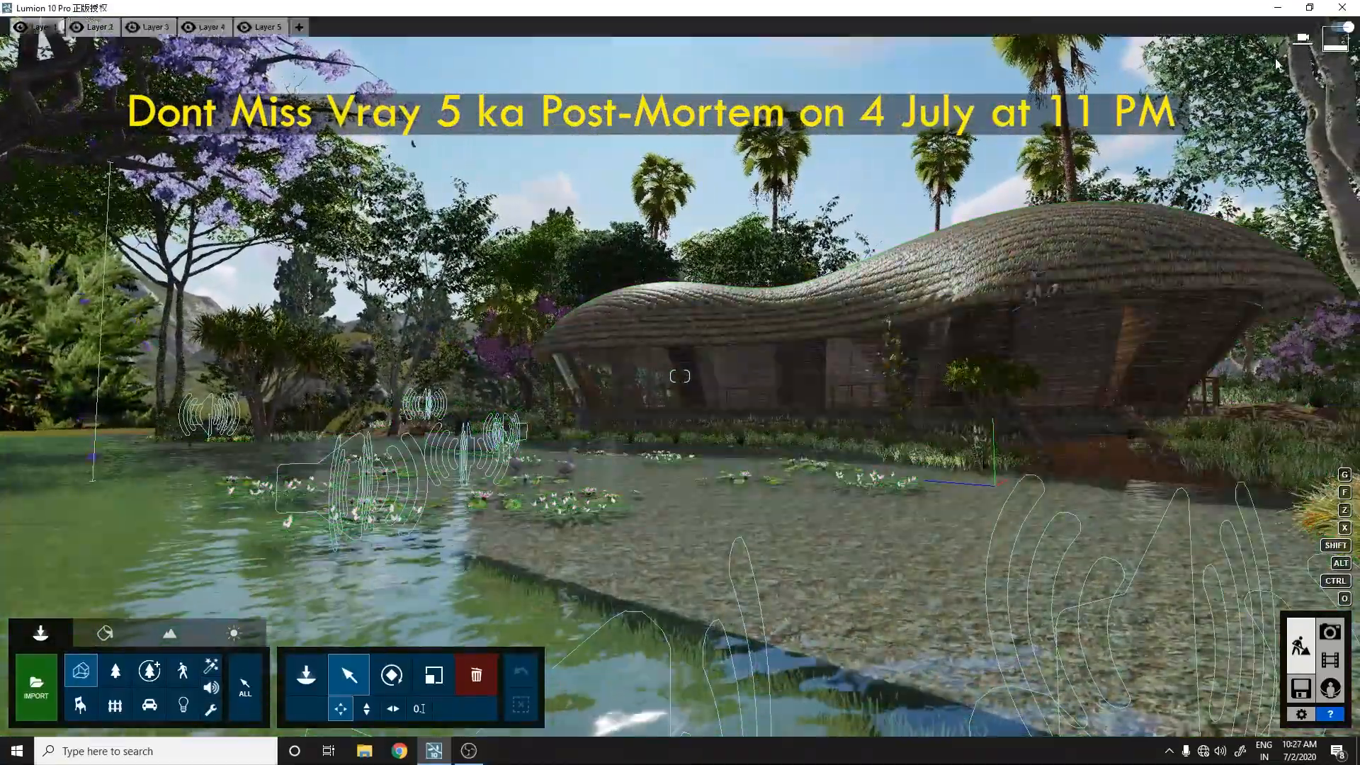
pyautogui.moveTo(1327, 66)
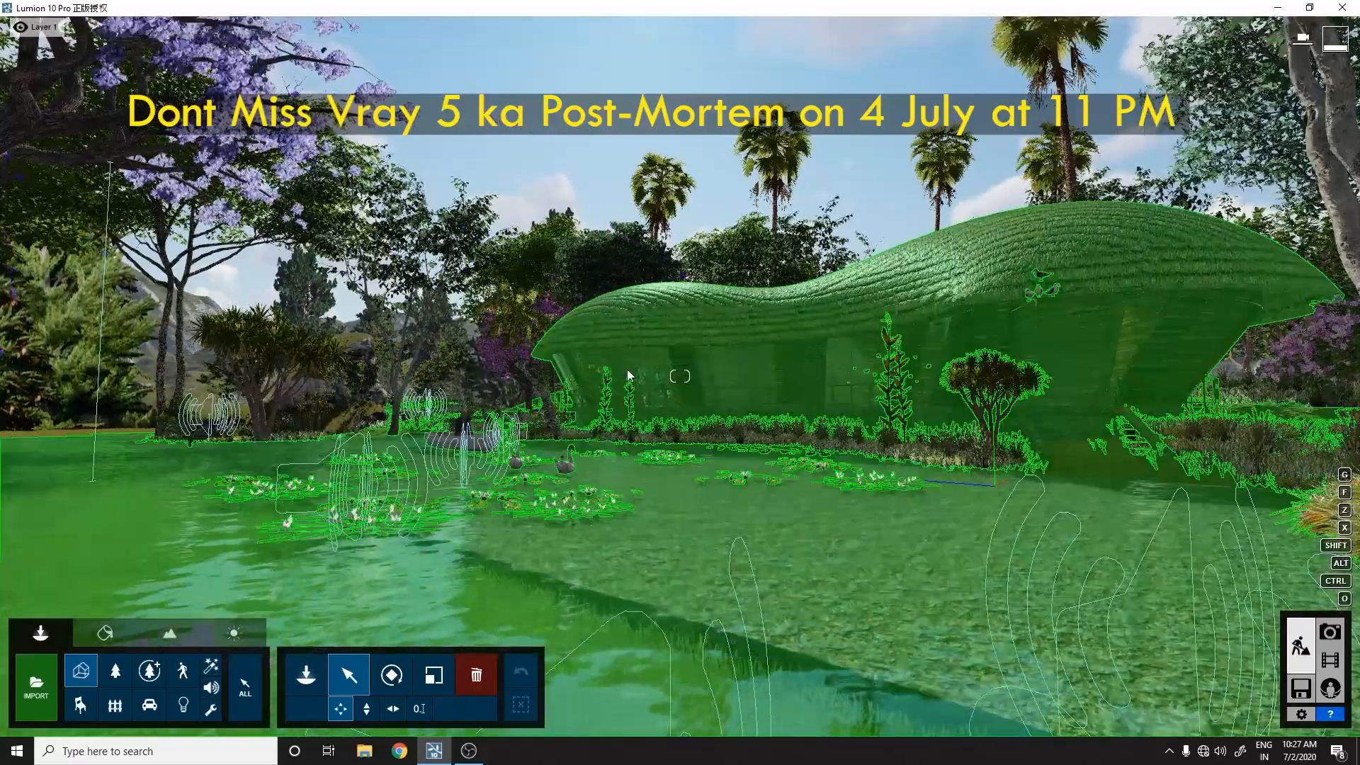
pyautogui.moveTo(850, 381); pyautogui.dragTo(779, 432, button='right')
pyautogui.press('d')
pyautogui.moveTo(680, 432); pyautogui.dragTo(738, 303, button='right')
pyautogui.press('q')
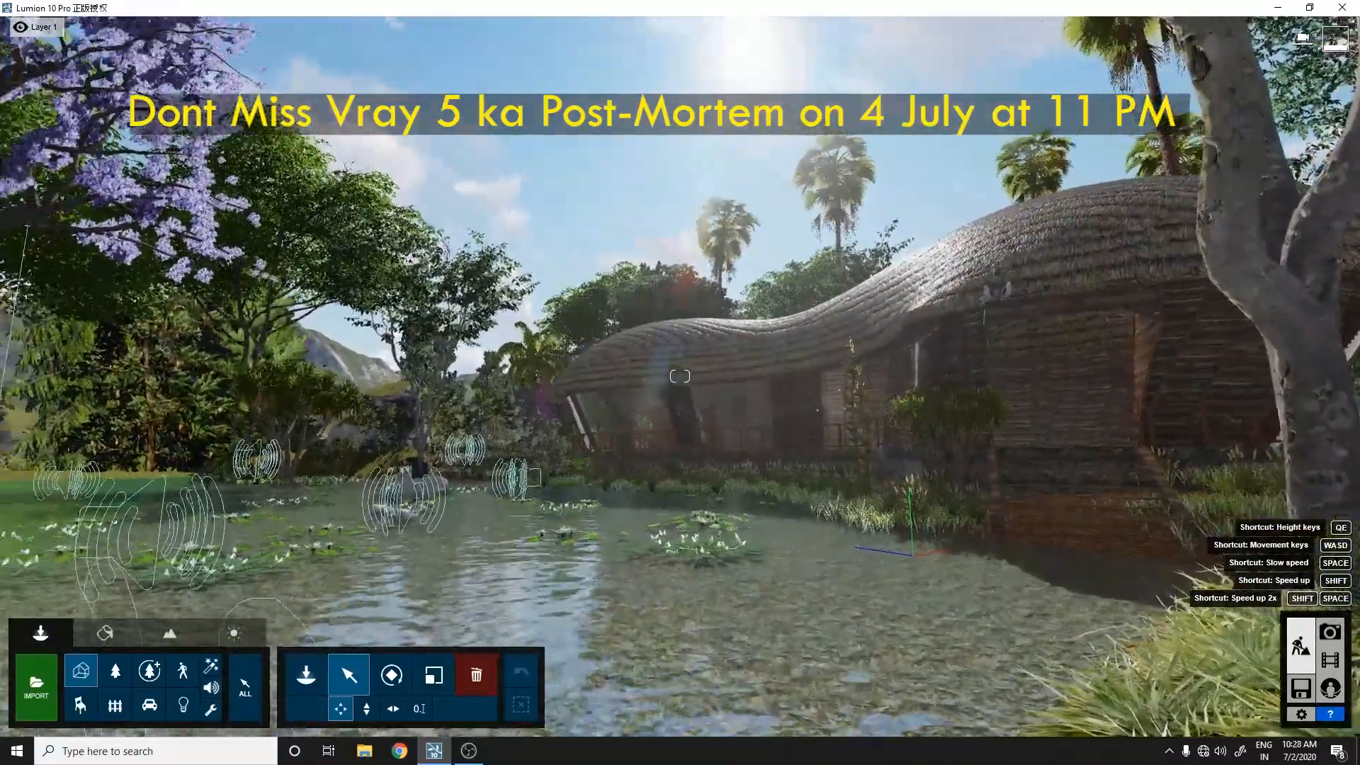
pyautogui.moveTo(815, 471); pyautogui.dragTo(805, 459, button='right')
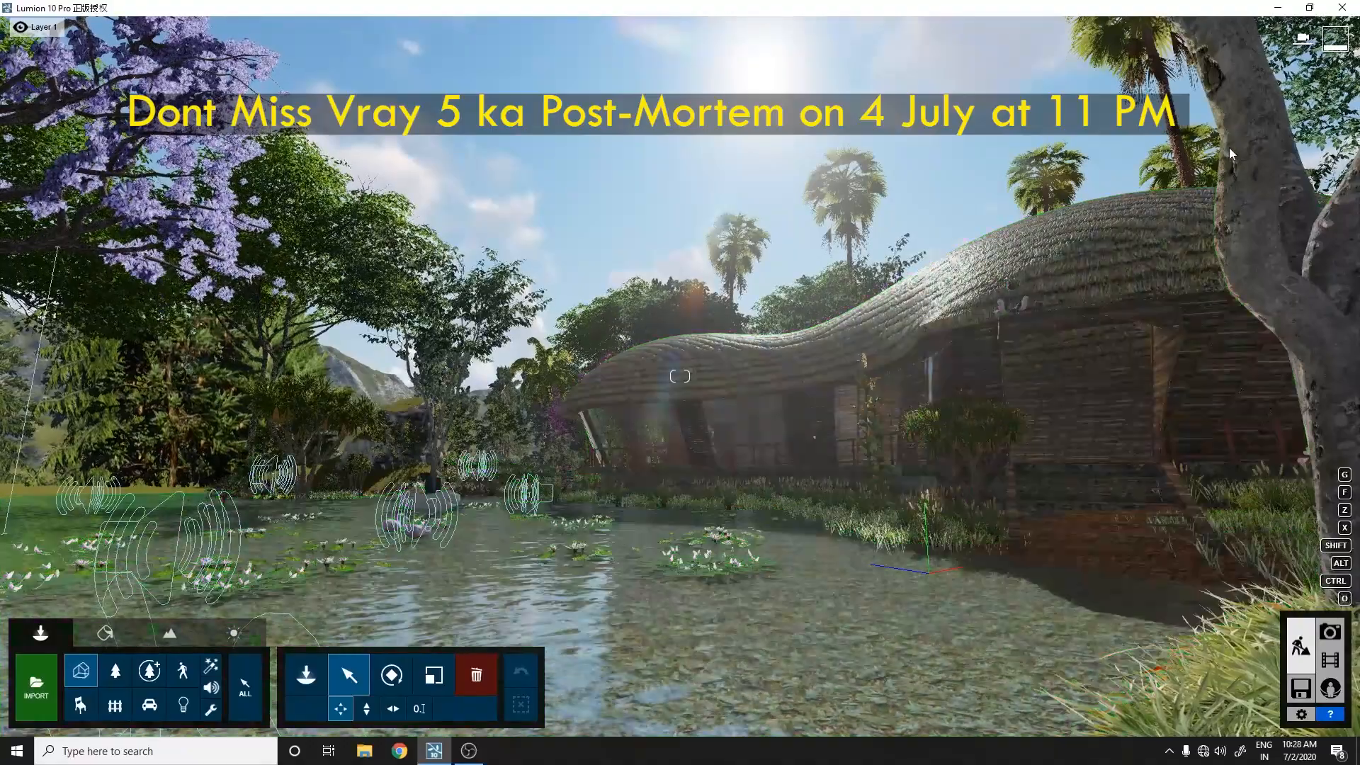
pyautogui.moveTo(1336, 59)
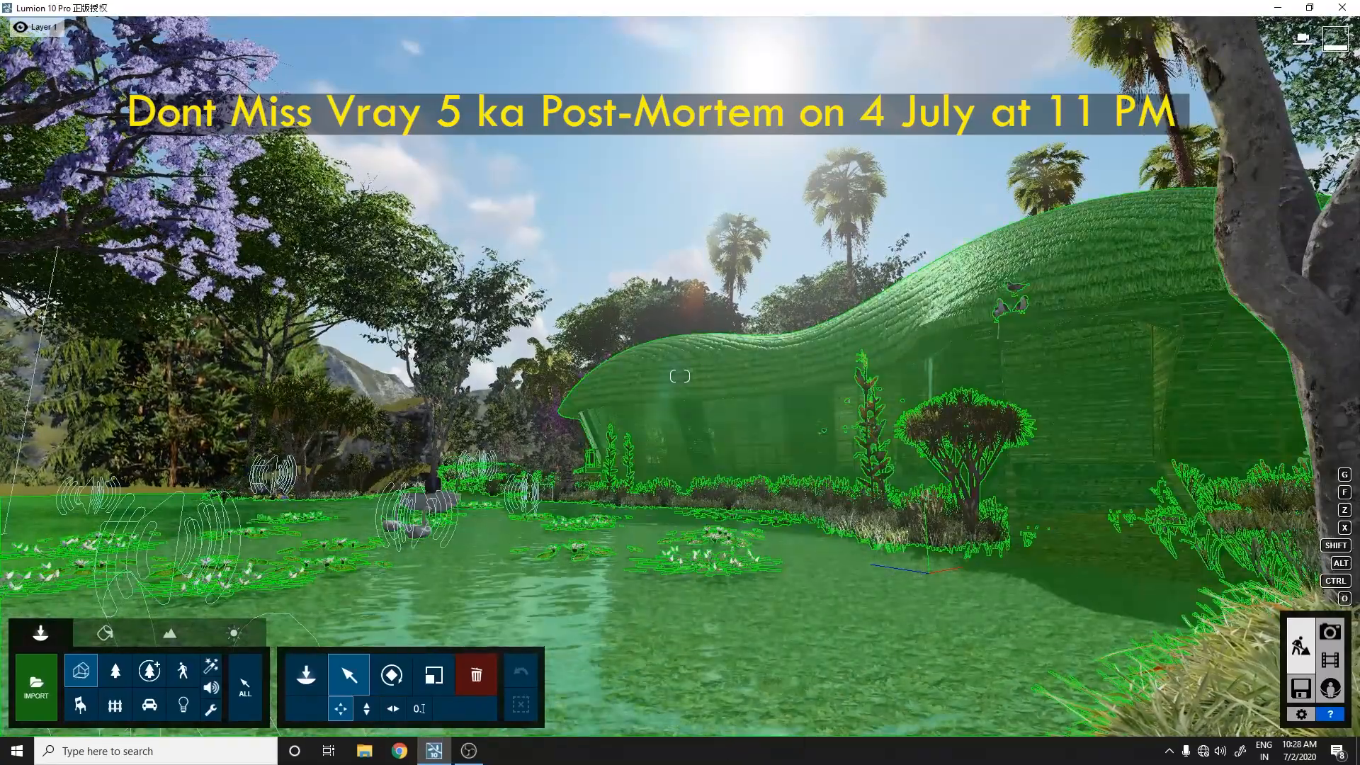
# Open Task Manager over the scene and show its performance graphs
pyautogui.rightClick(808, 751)
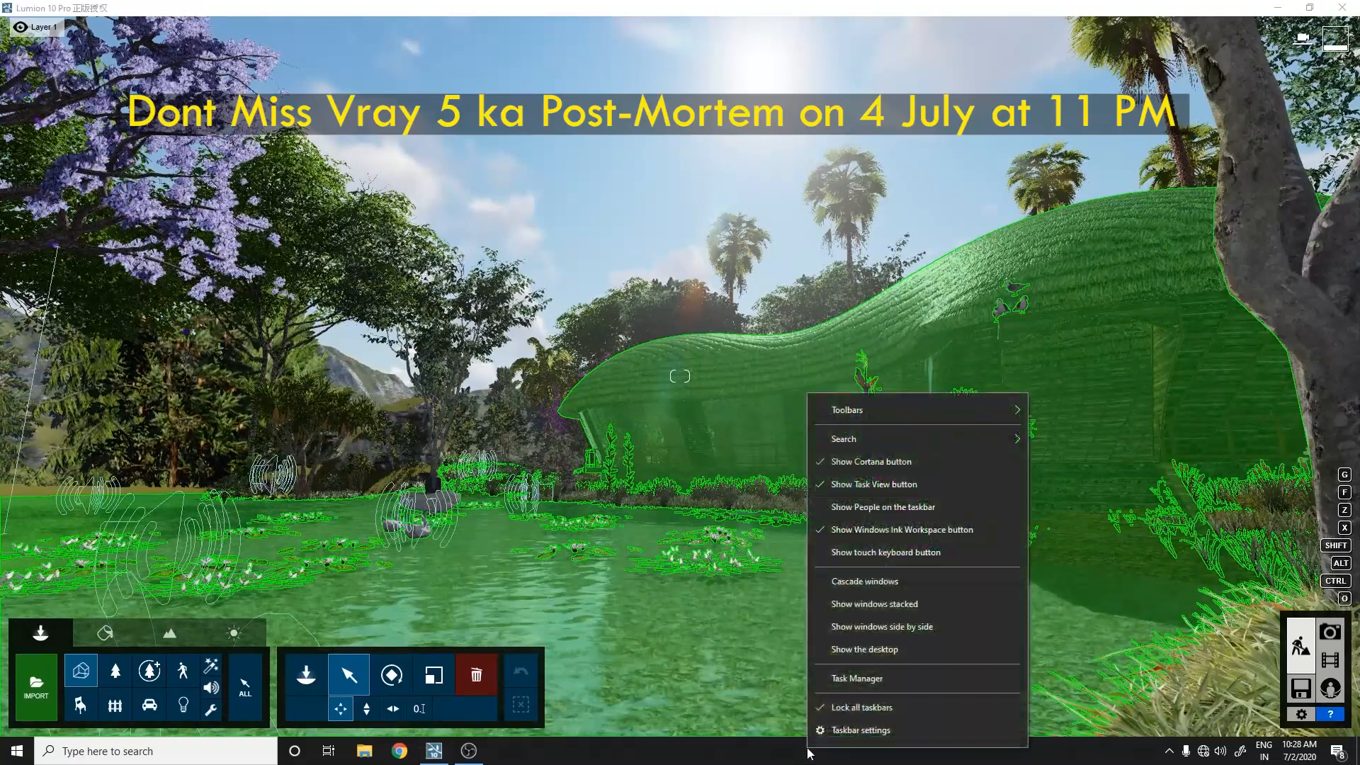
pyautogui.click(882, 678)
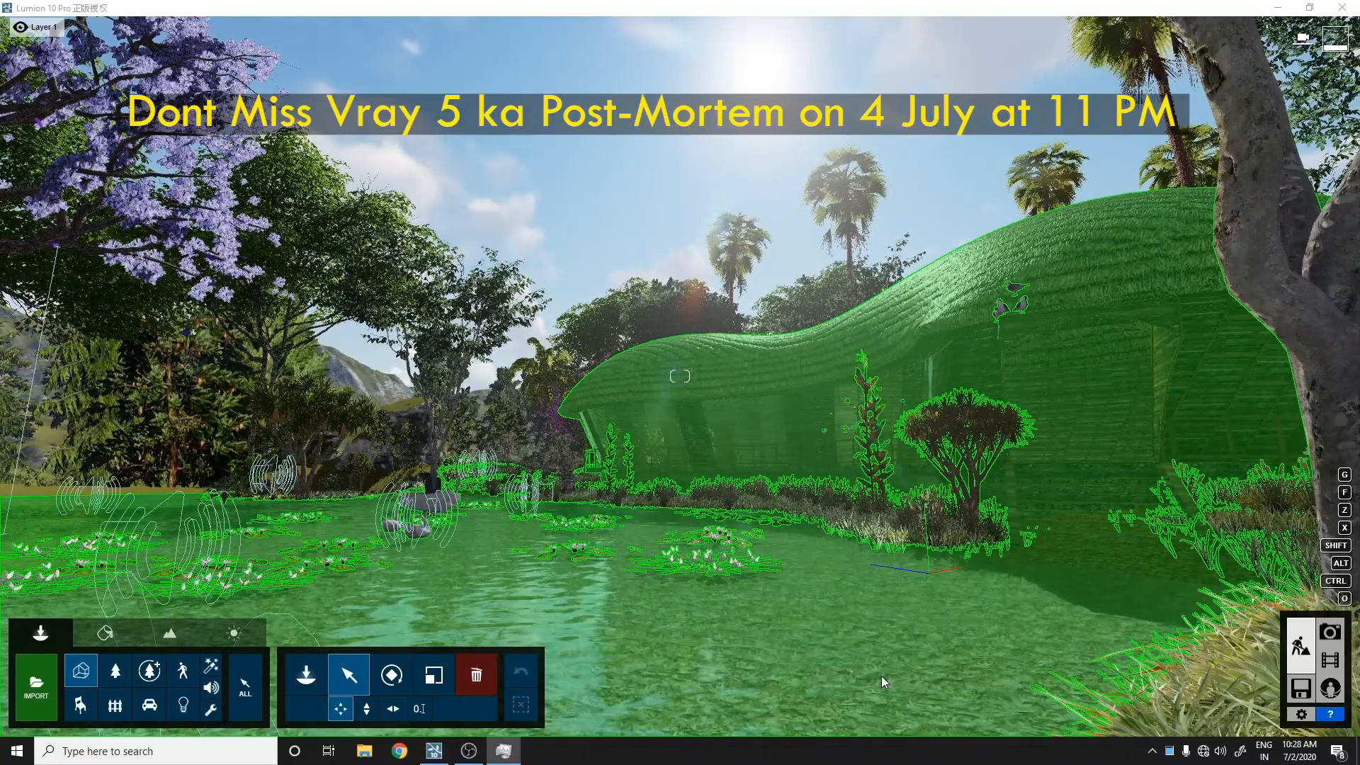
pyautogui.moveTo(956, 183); pyautogui.dragTo(588, 140)
pyautogui.click(381, 187)
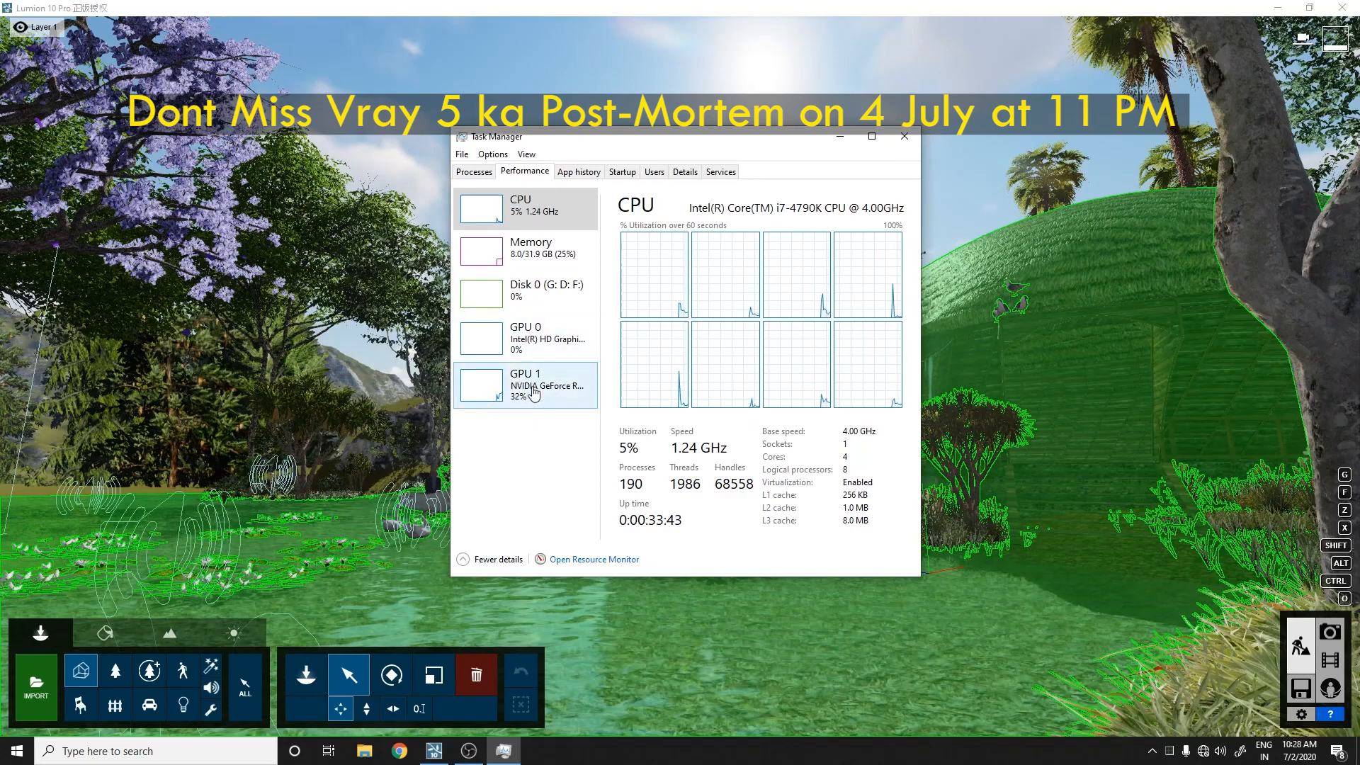
# Inspect the C: disk, Intel HD Graphics 4600 and NVIDIA GeForce RTX 2070 SUPER graphs, widening the list and window to show full details
pyautogui.click(544, 338)
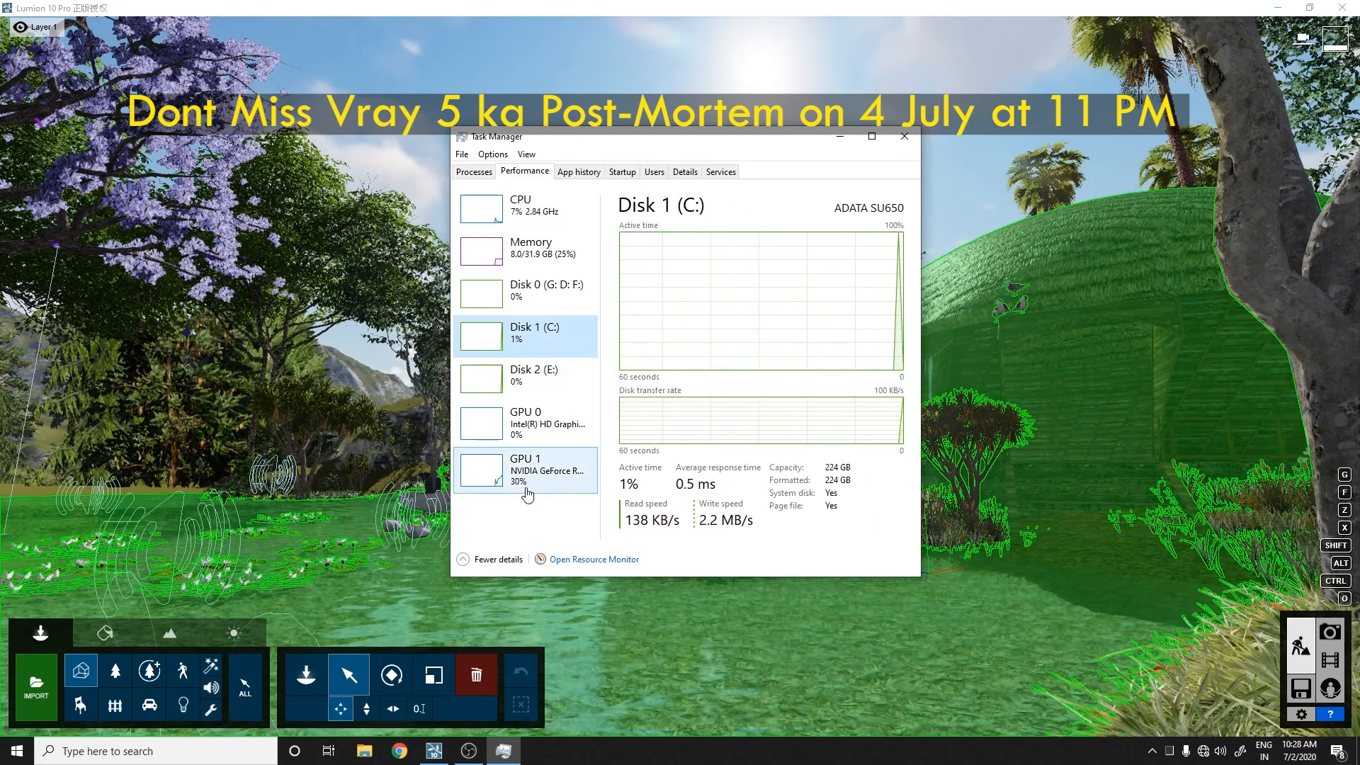
pyautogui.click(546, 433)
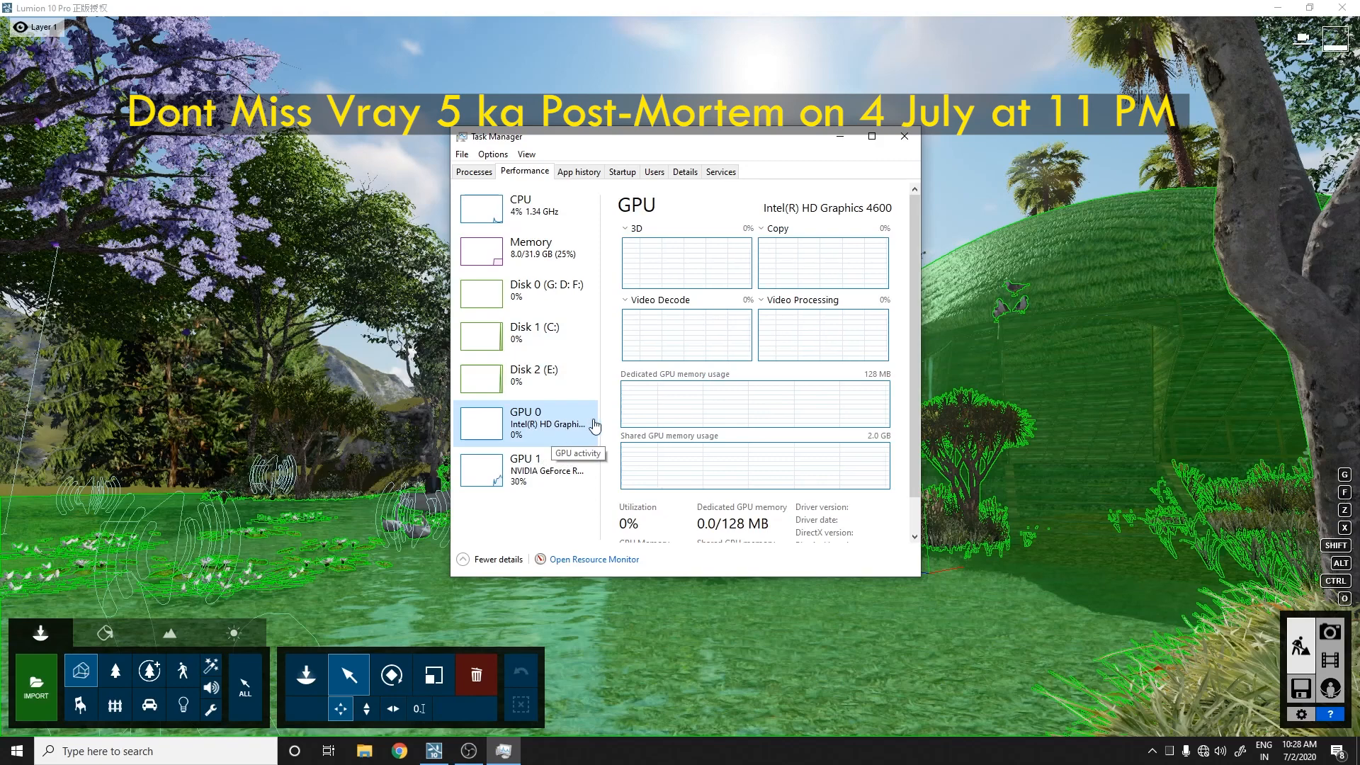
pyautogui.moveTo(600, 418); pyautogui.dragTo(752, 412)
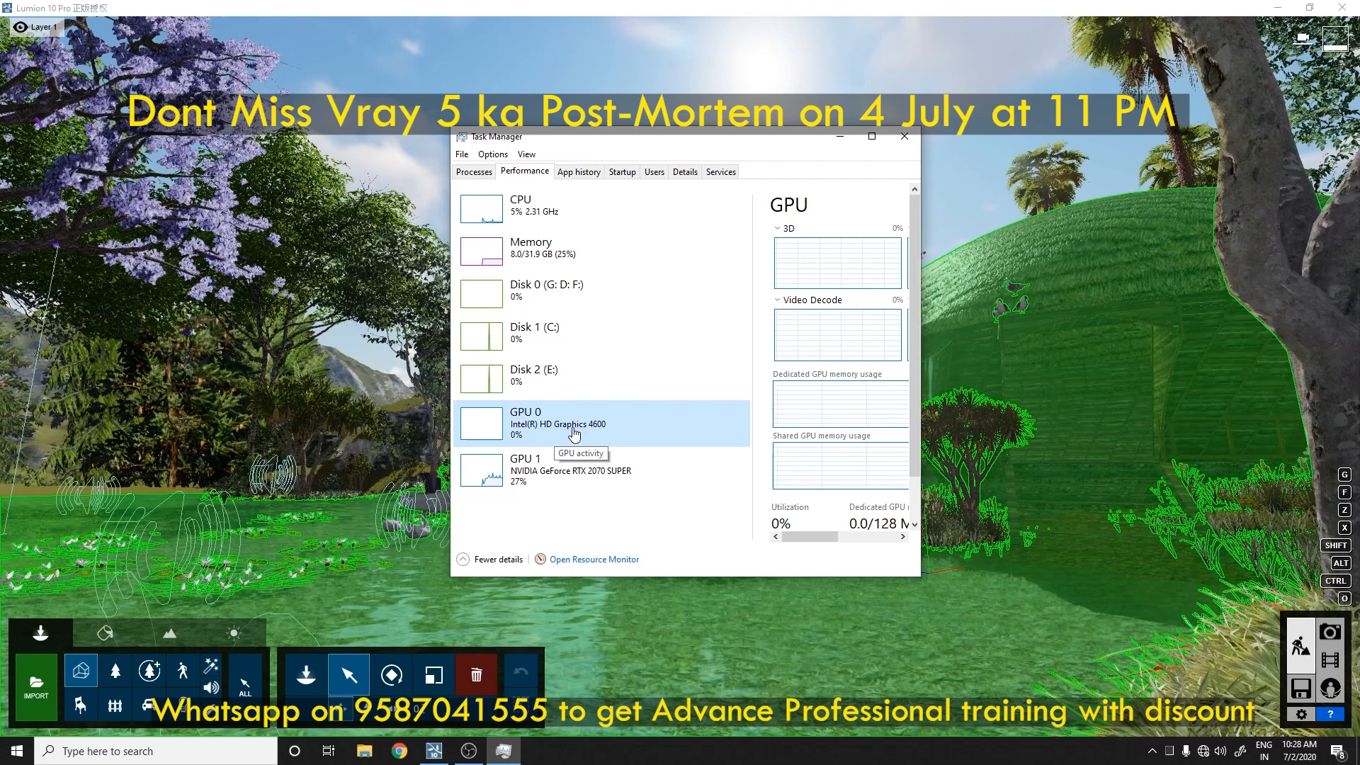
pyautogui.click(630, 484)
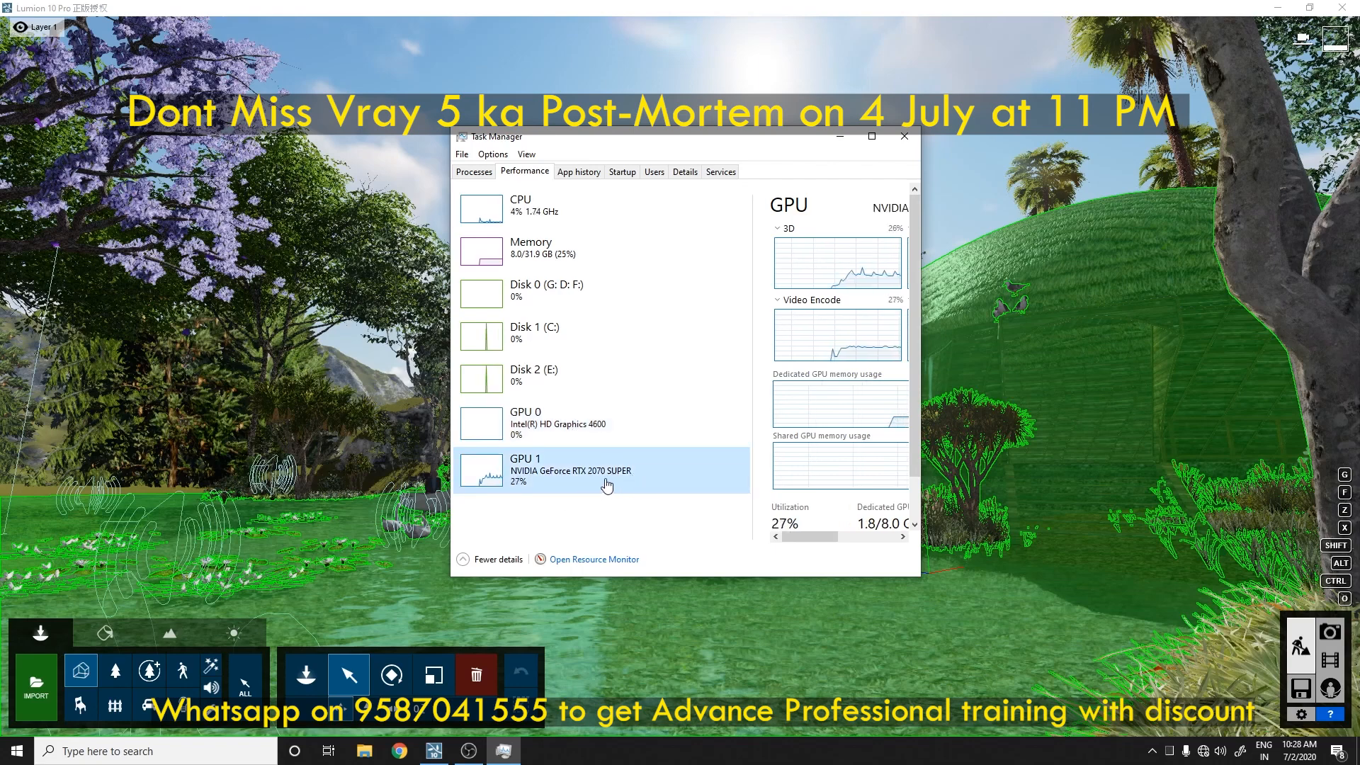
pyautogui.moveTo(920, 424); pyautogui.dragTo(1262, 410)
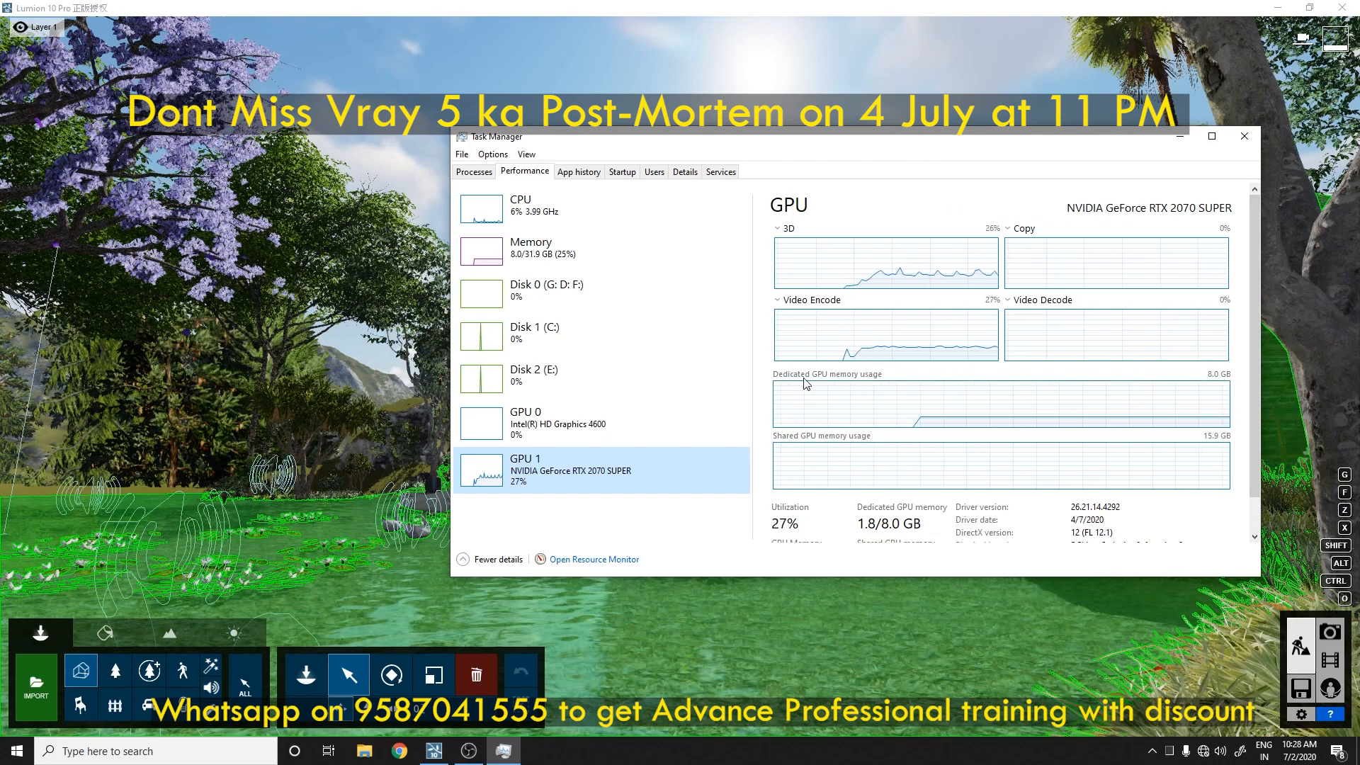
# Examine the NVIDIA card's dedicated memory usage and compare its load while the Lumion window is active
pyautogui.click(1227, 375)
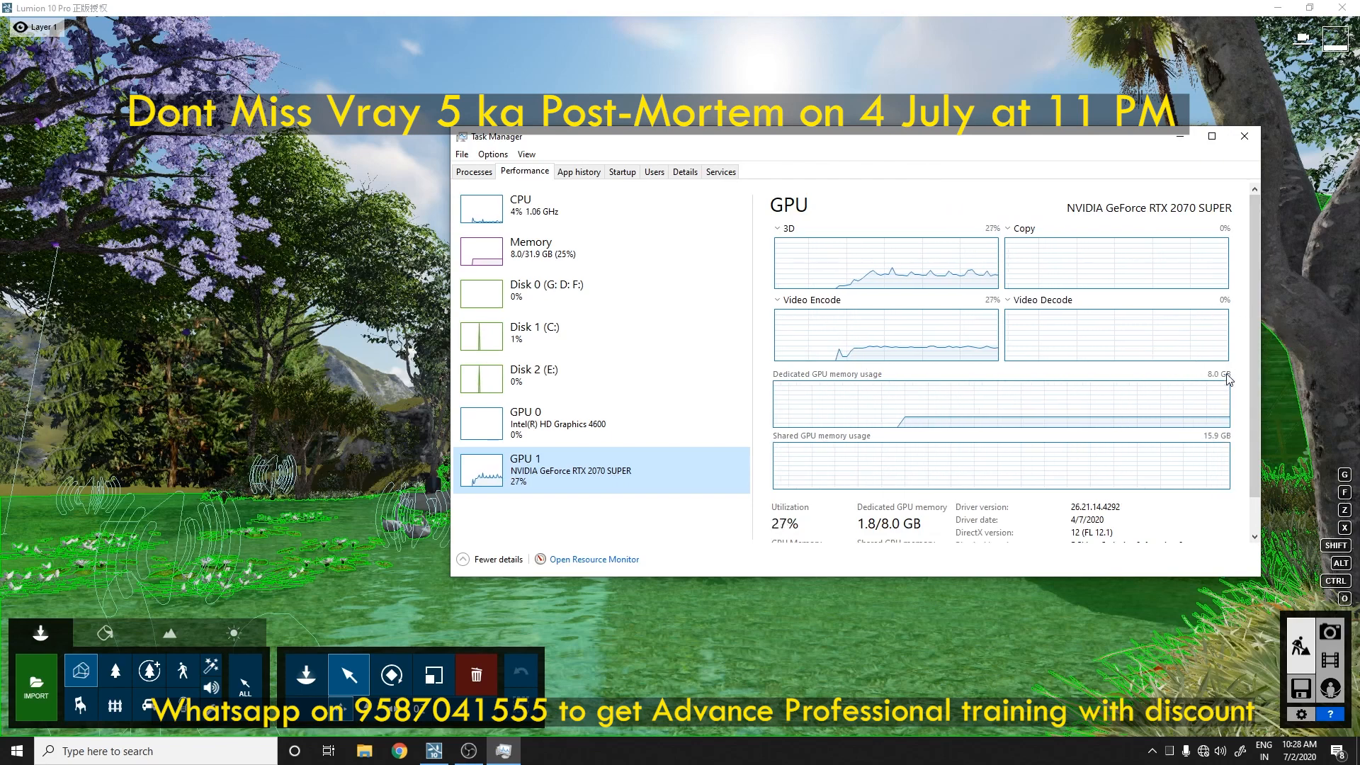
pyautogui.click(947, 422)
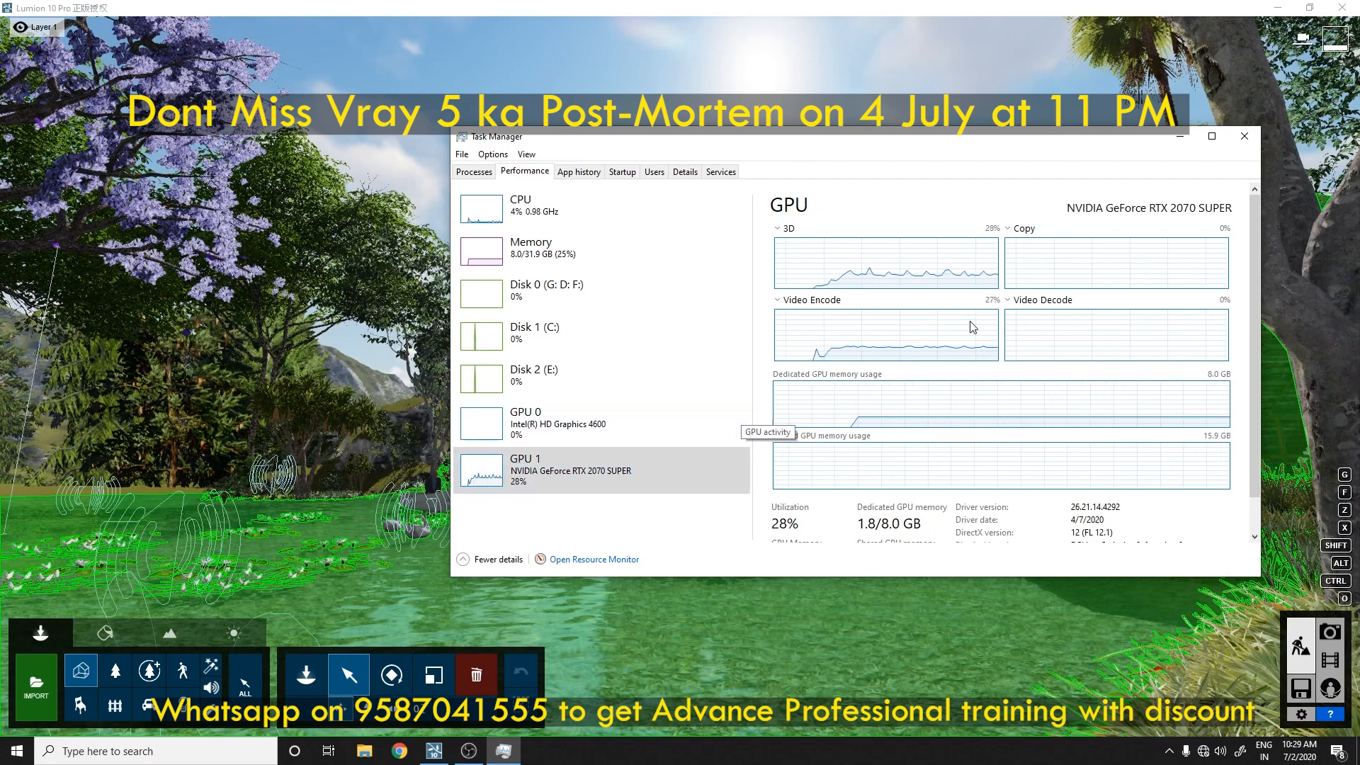
pyautogui.click(1227, 9)
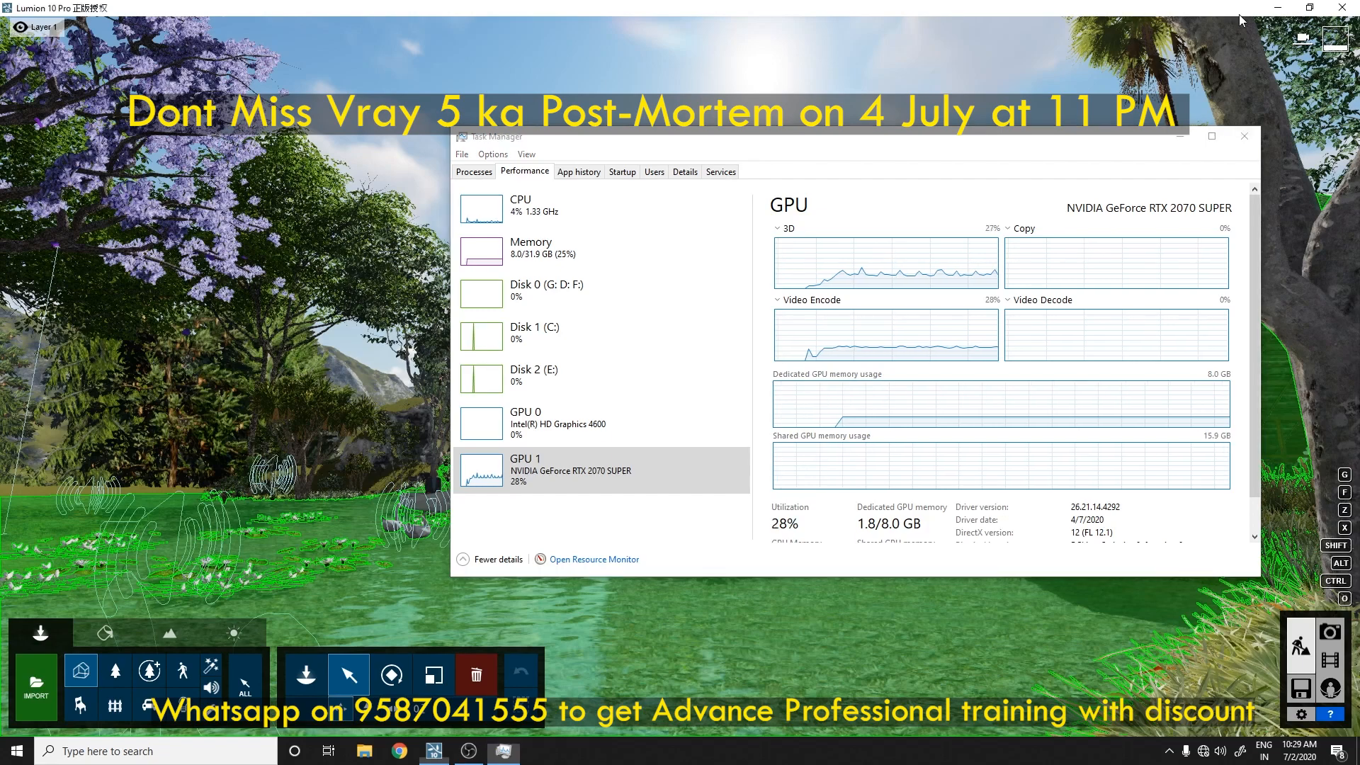
pyautogui.moveTo(1343, 69)
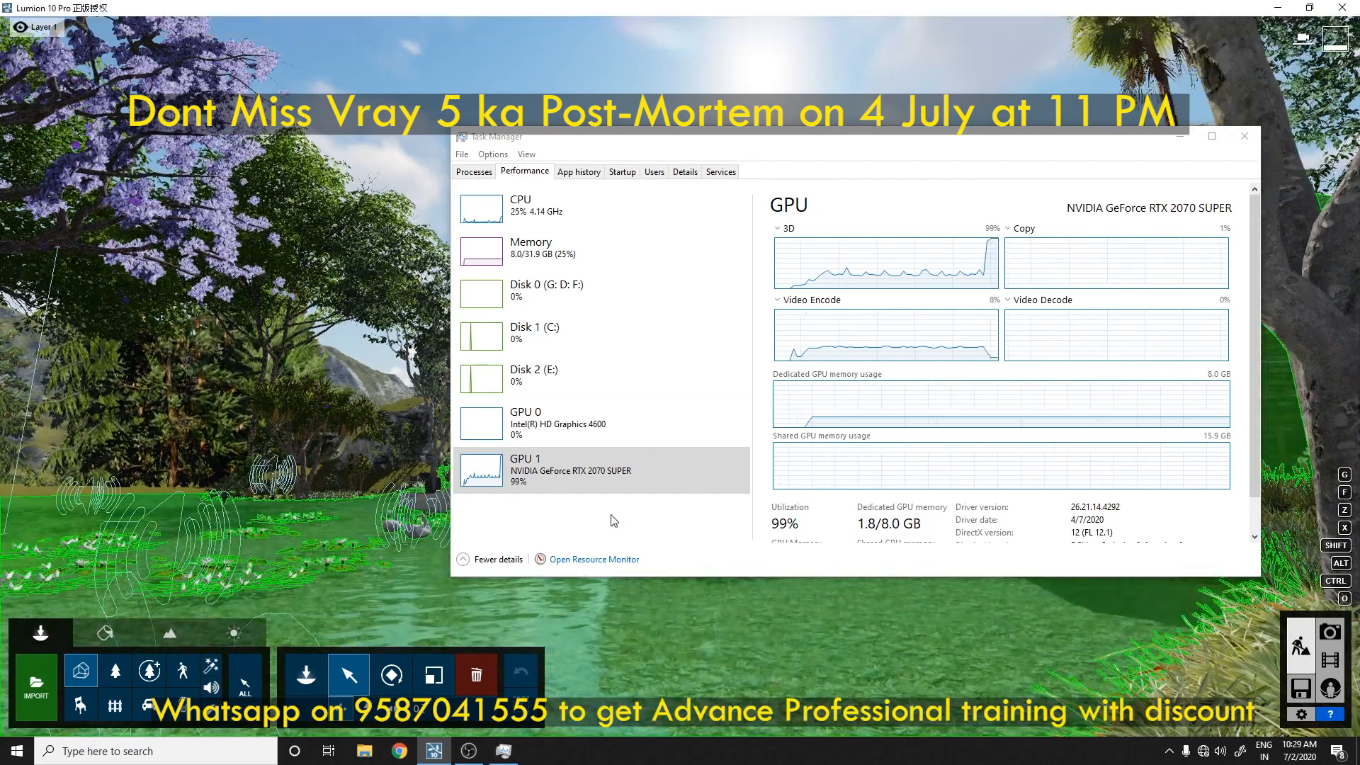
pyautogui.click(613, 507)
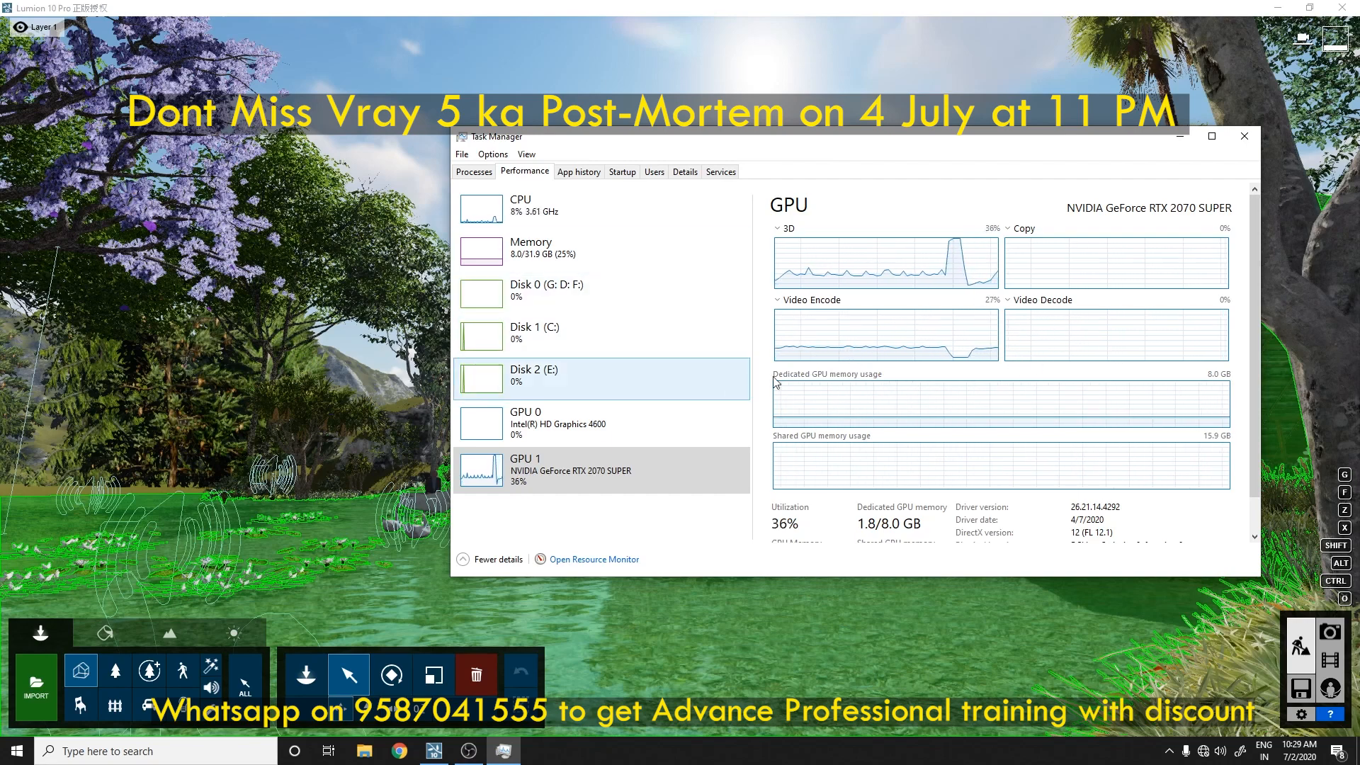
# Review the NVIDIA card's shared memory and driver details, check the system memory usage, and close Task Manager
pyautogui.scroll(-1, 1054, 463)
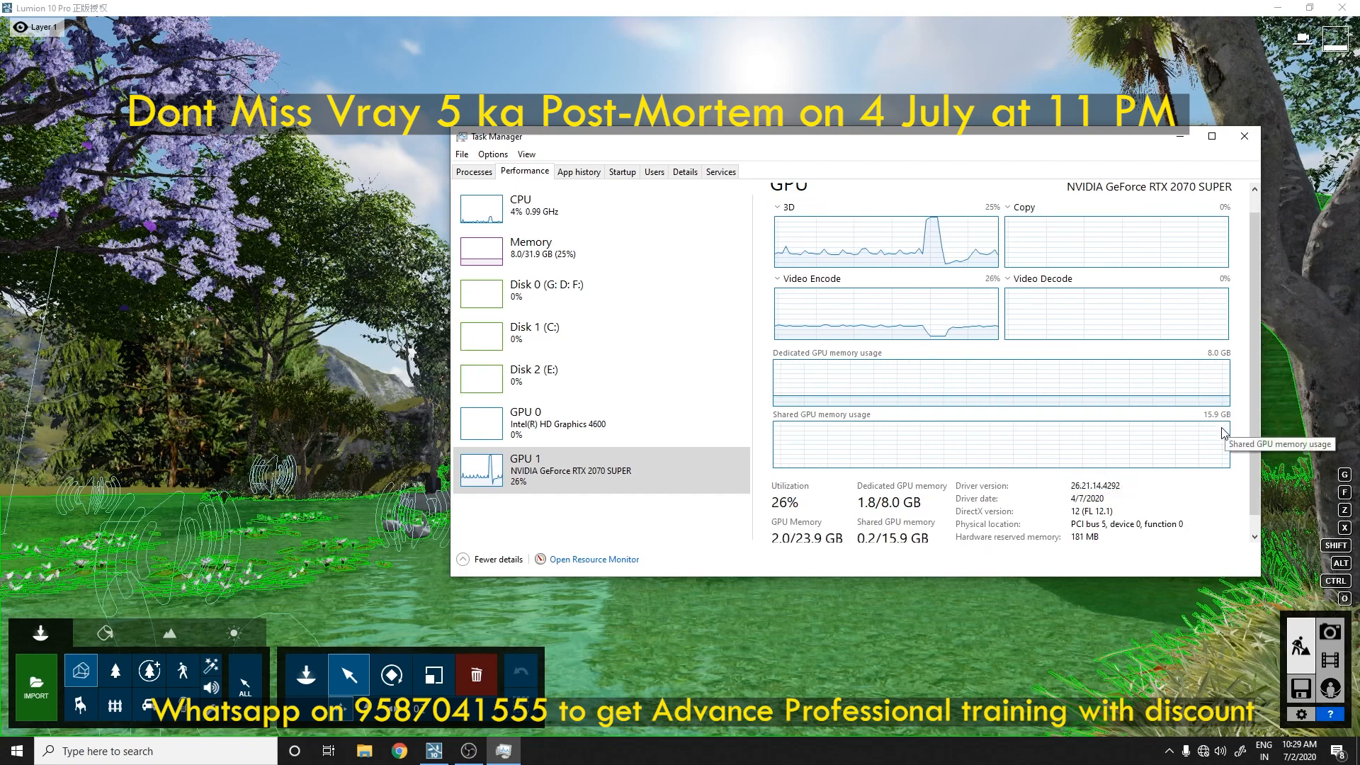
pyautogui.scroll(-1, 1103, 485)
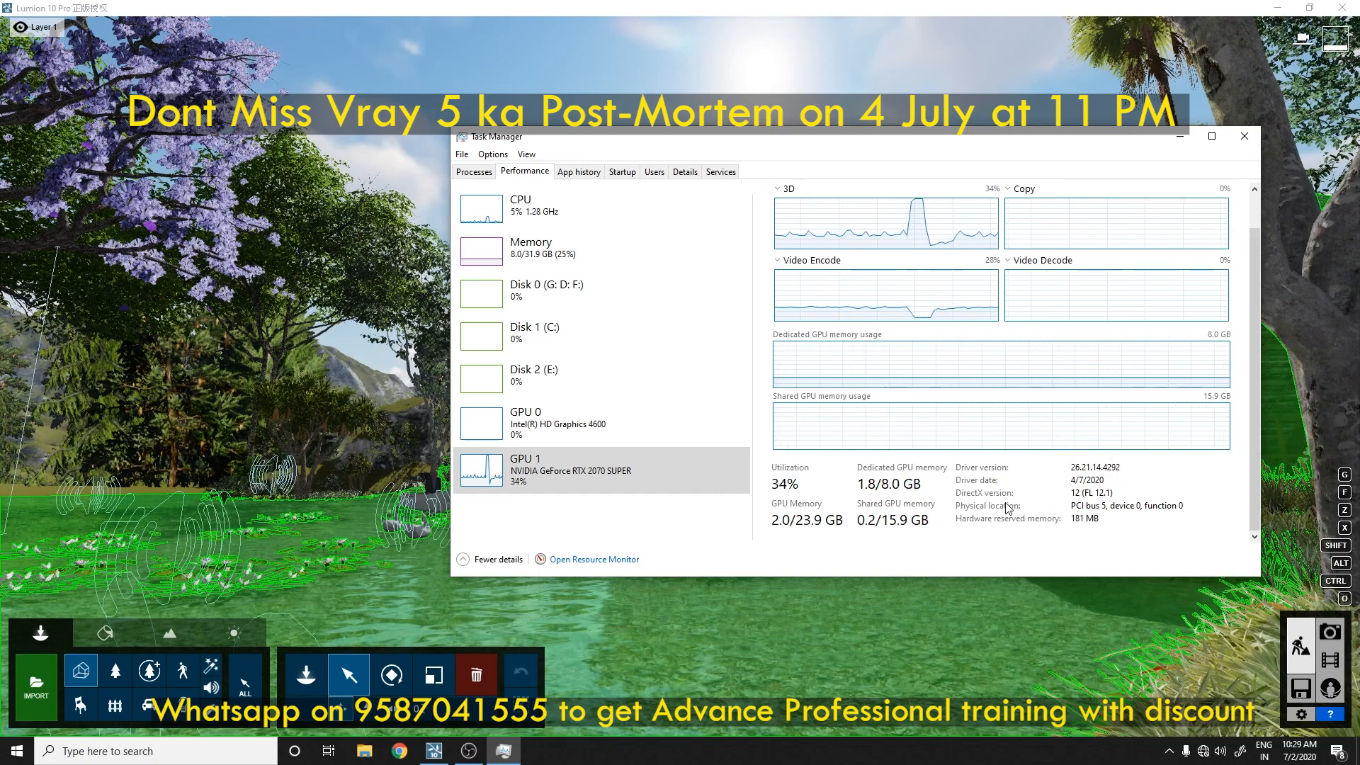
pyautogui.click(528, 256)
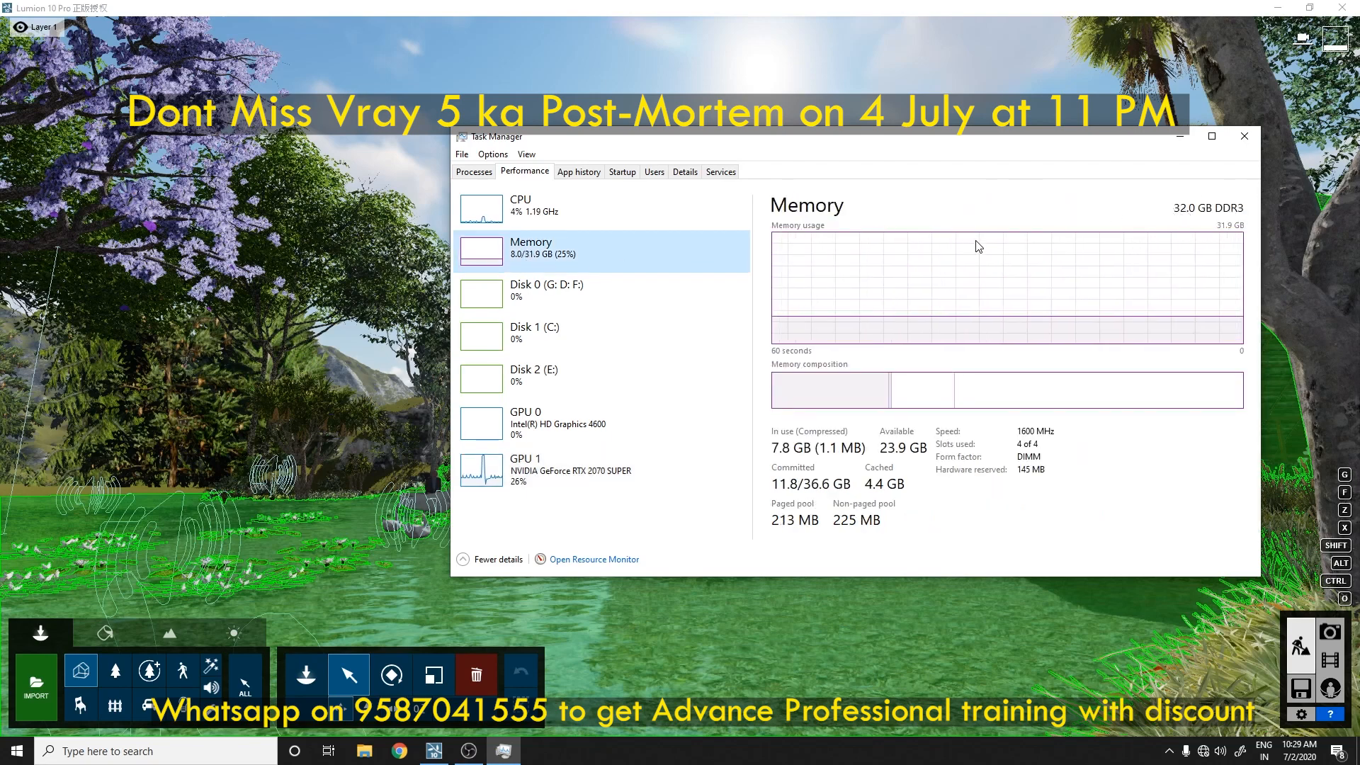
pyautogui.click(1242, 143)
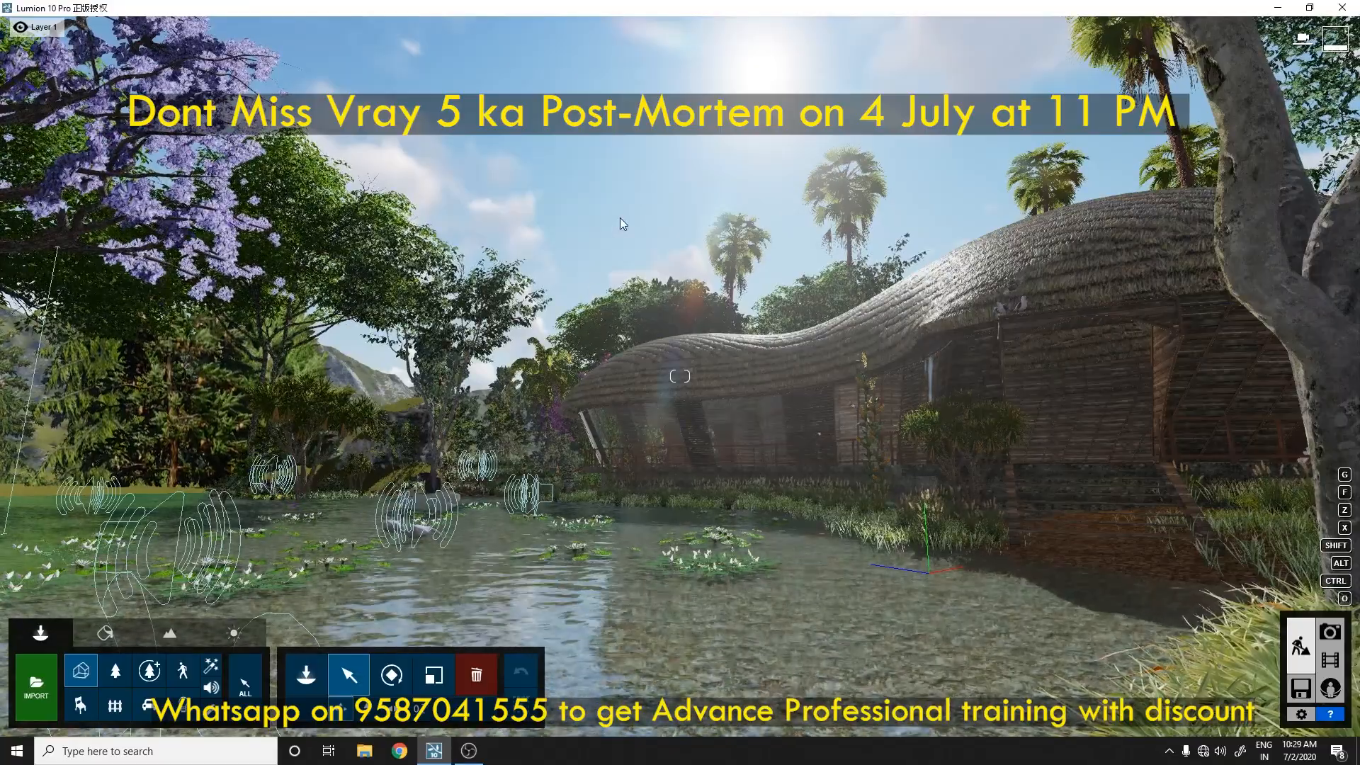
# Turn the view to frame the whole building across the pond and check the performance indicator again
pyautogui.moveTo(619, 218); pyautogui.dragTo(708, 225, button='right')
pyautogui.moveTo(1334, 66)
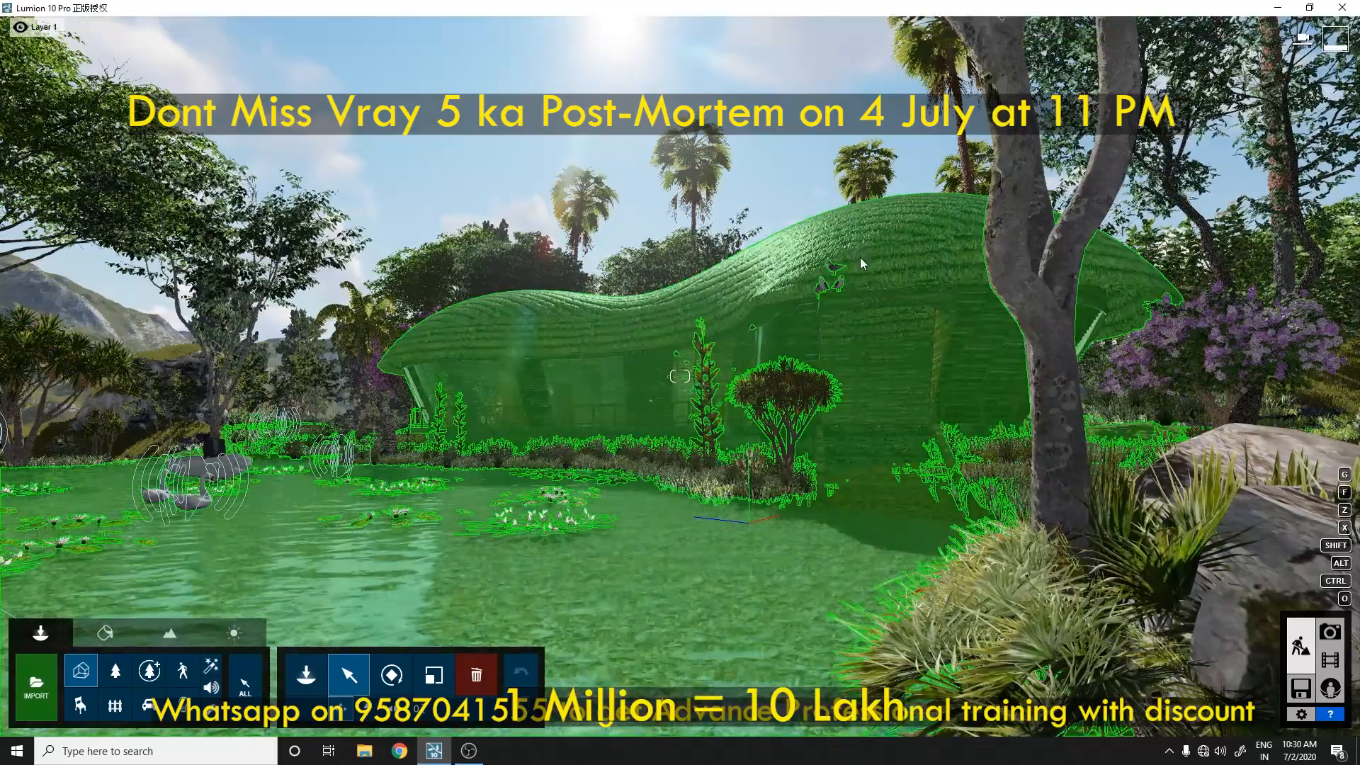
# Launch 3ds Max 2014 through the Windows search and return to the Lumion window while it loads
pyautogui.moveTo(137, 388); pyautogui.dragTo(369, 442, button='right')
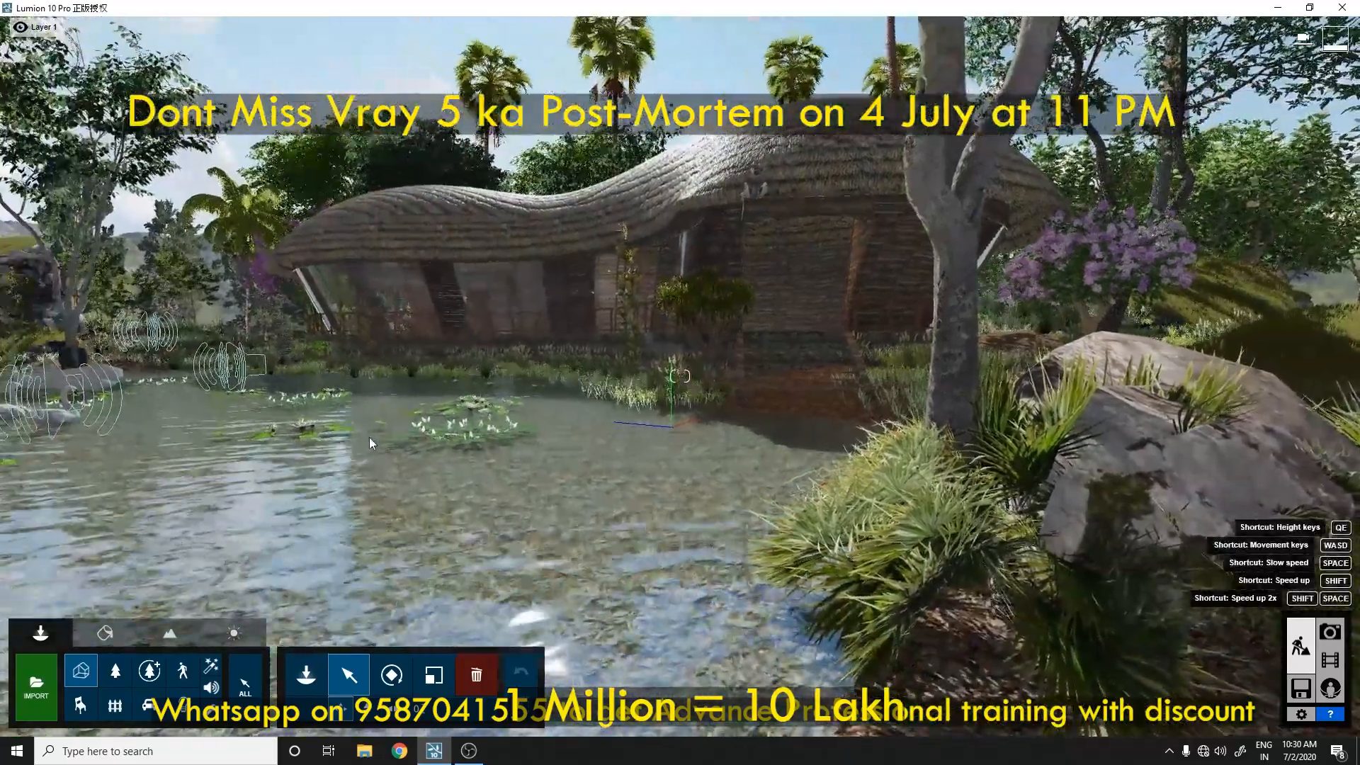
pyautogui.press('super')
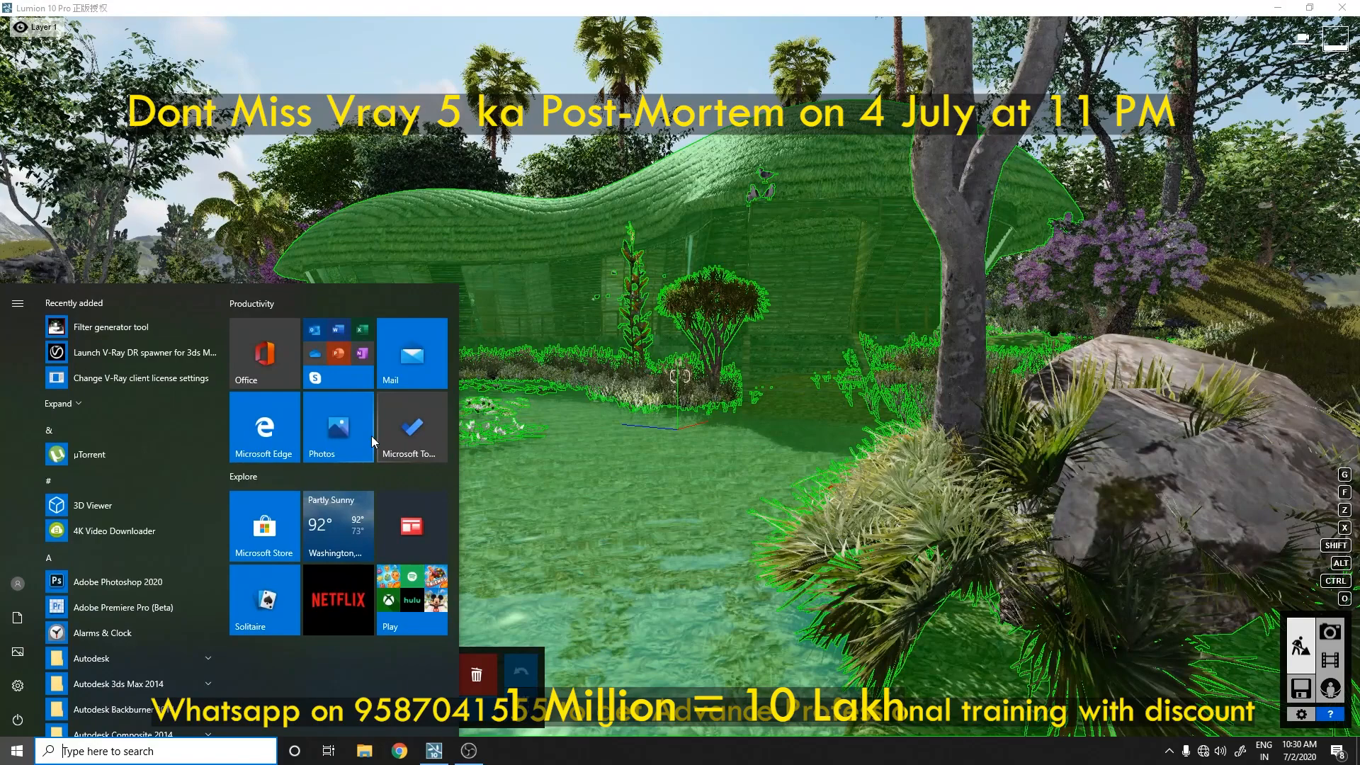
pyautogui.write('2014')
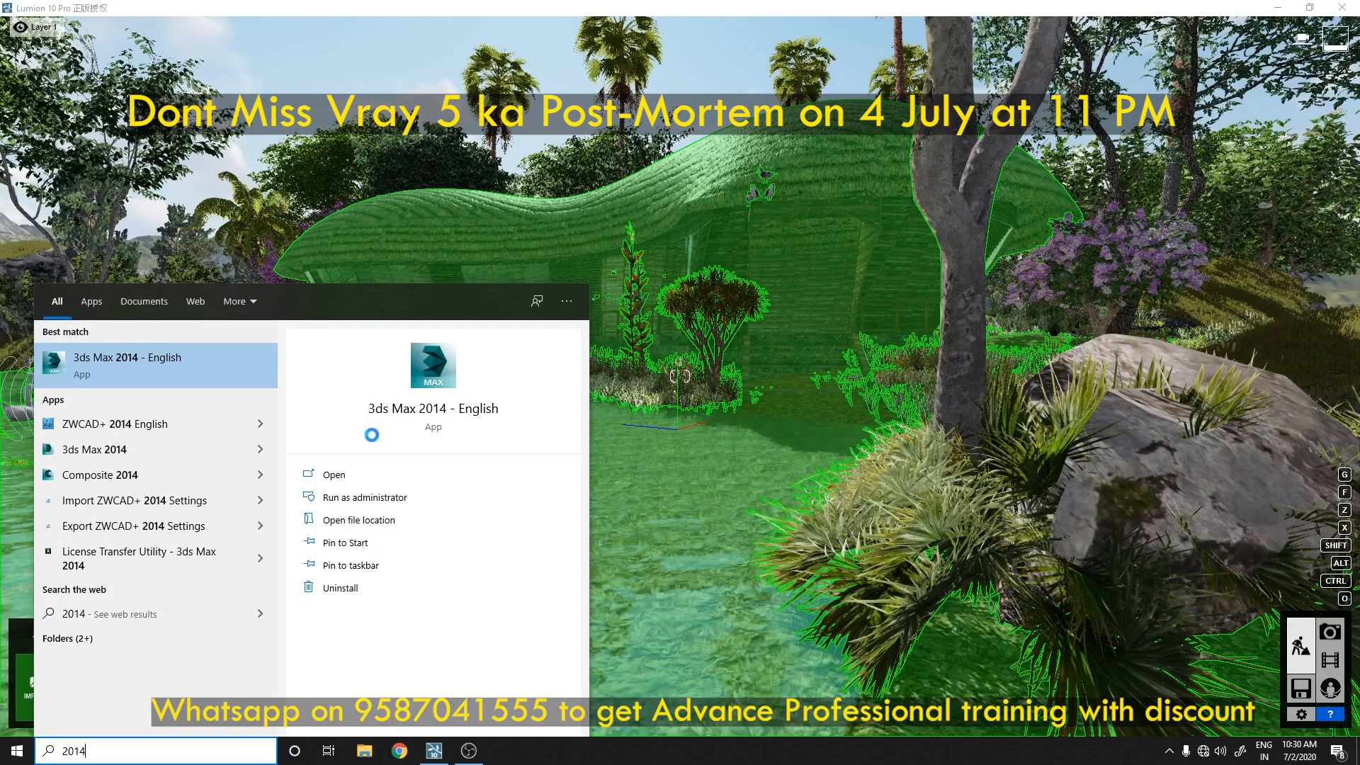
pyautogui.click(635, 7)
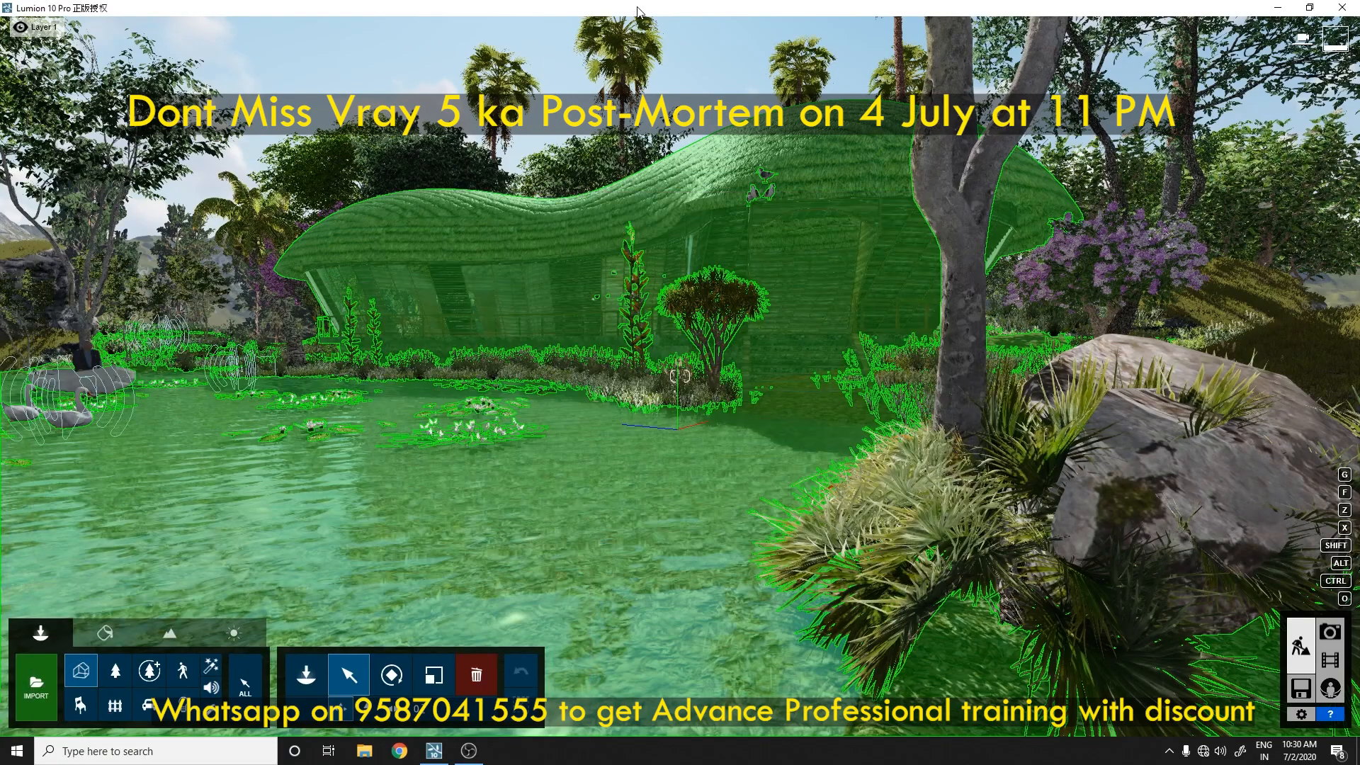
# Fly the camera in close to the corn plants beside the building and check the scene performance indicator
pyautogui.moveTo(629, 386); pyautogui.dragTo(814, 388, button='right')
pyautogui.press('s')
pyautogui.moveTo(680, 376); pyautogui.dragTo(432, 375, button='right')
pyautogui.press('w')
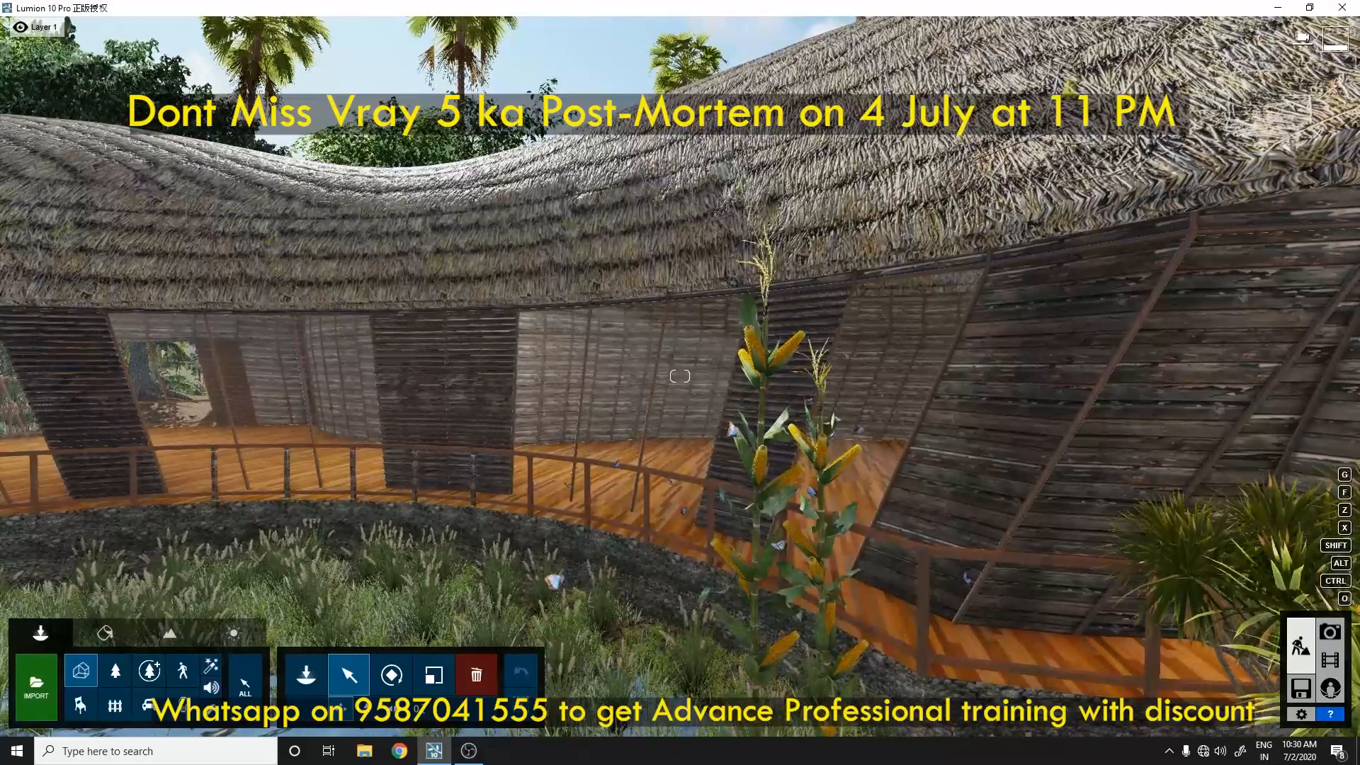
pyautogui.click(1334, 41)
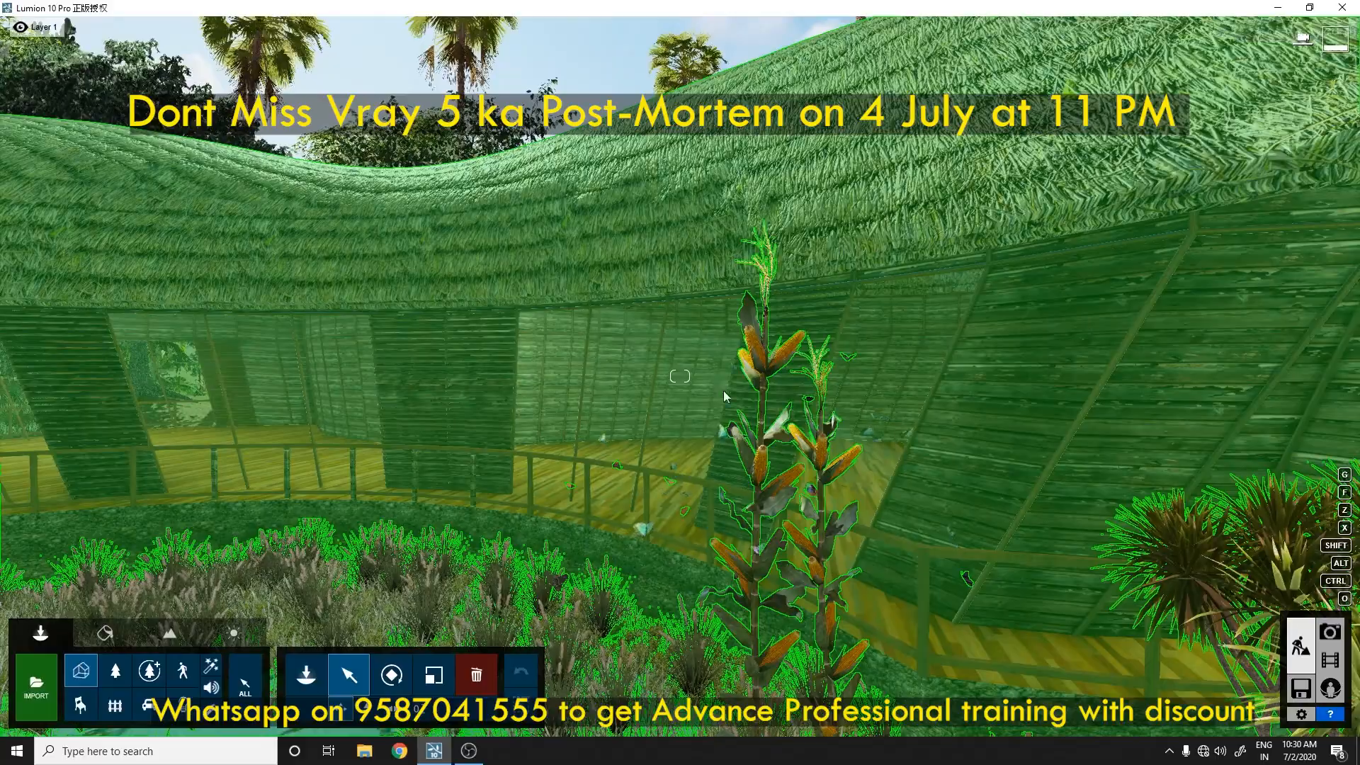
pyautogui.moveTo(794, 478); pyautogui.dragTo(811, 545, button='right')
pyautogui.press('w')
pyautogui.press('e')
pyautogui.moveTo(708, 525); pyautogui.dragTo(567, 526, button='right')
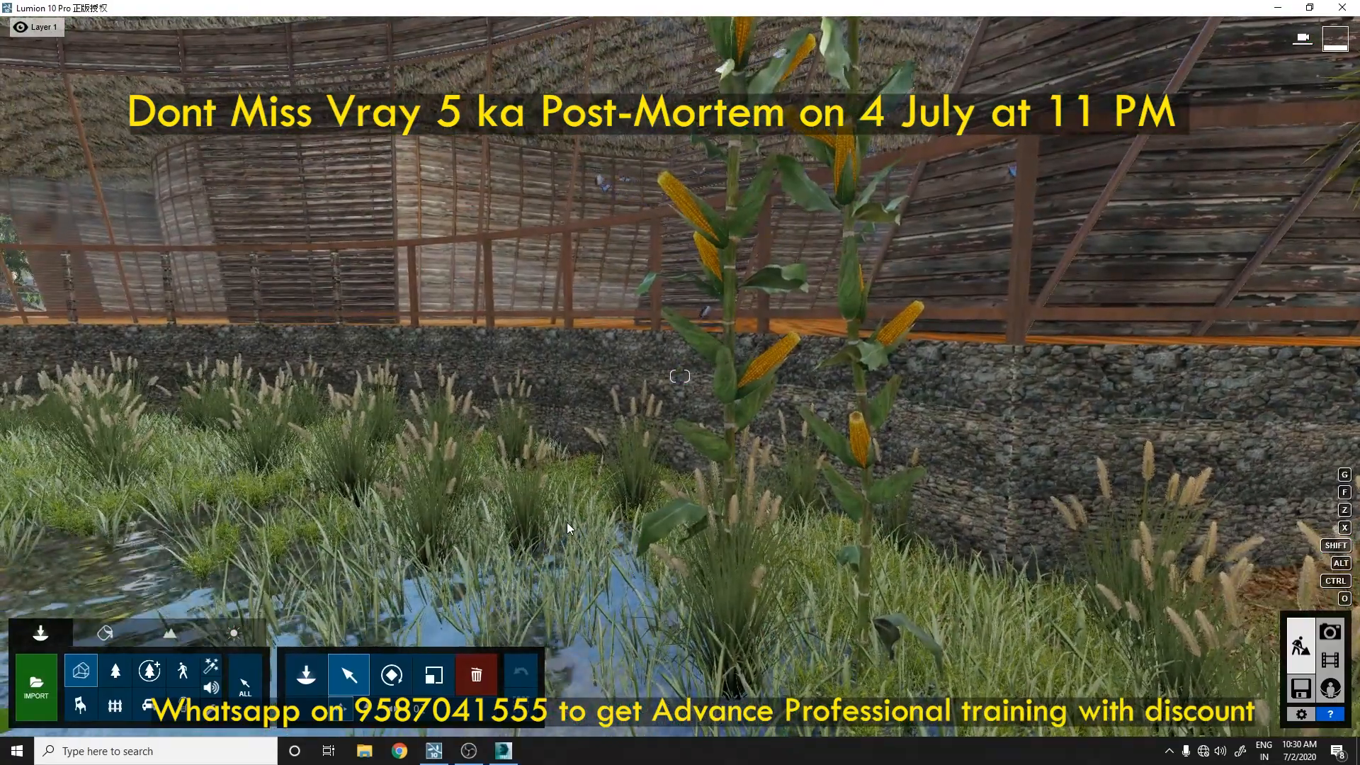
# Switch to 3ds Max and examine the house elevation scene from several angles against its polygon, vertex and FPS statistics
pyautogui.hotkey('alt', 'Tab')
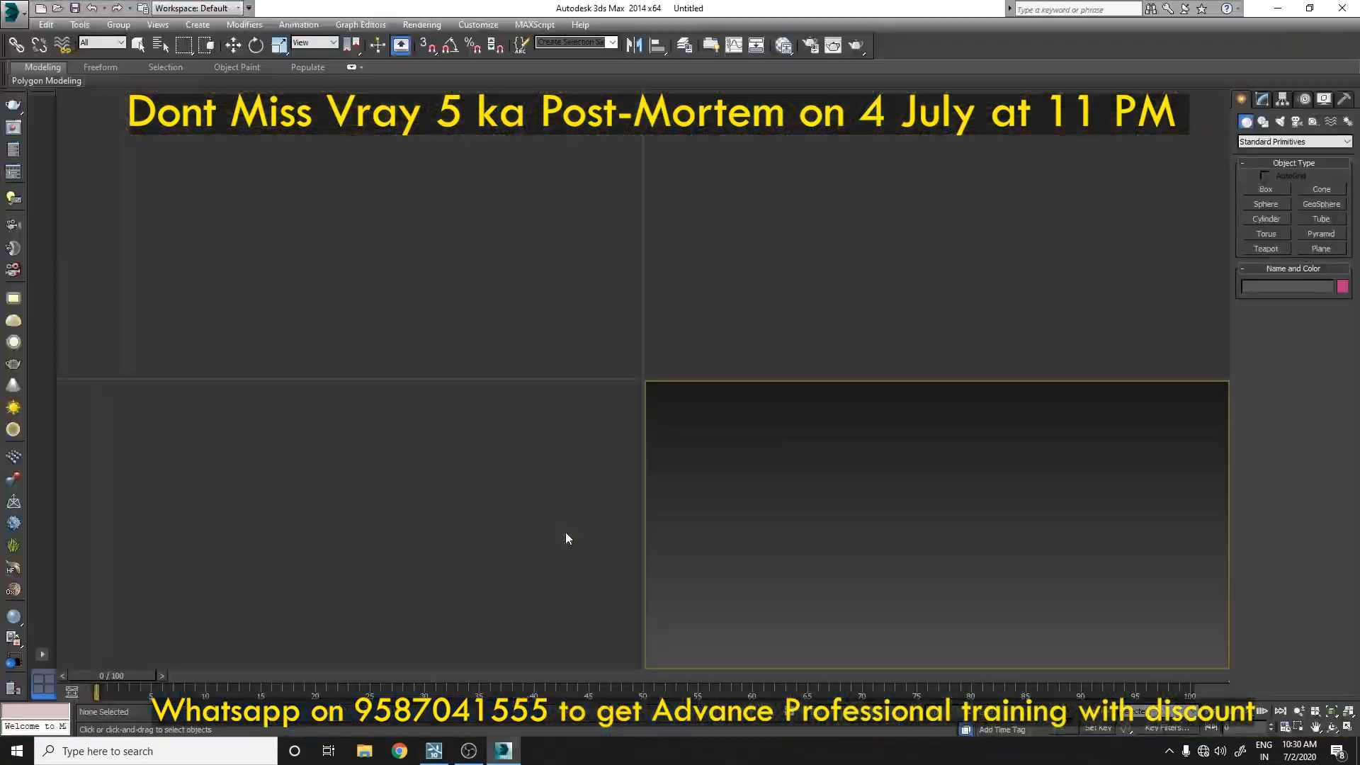
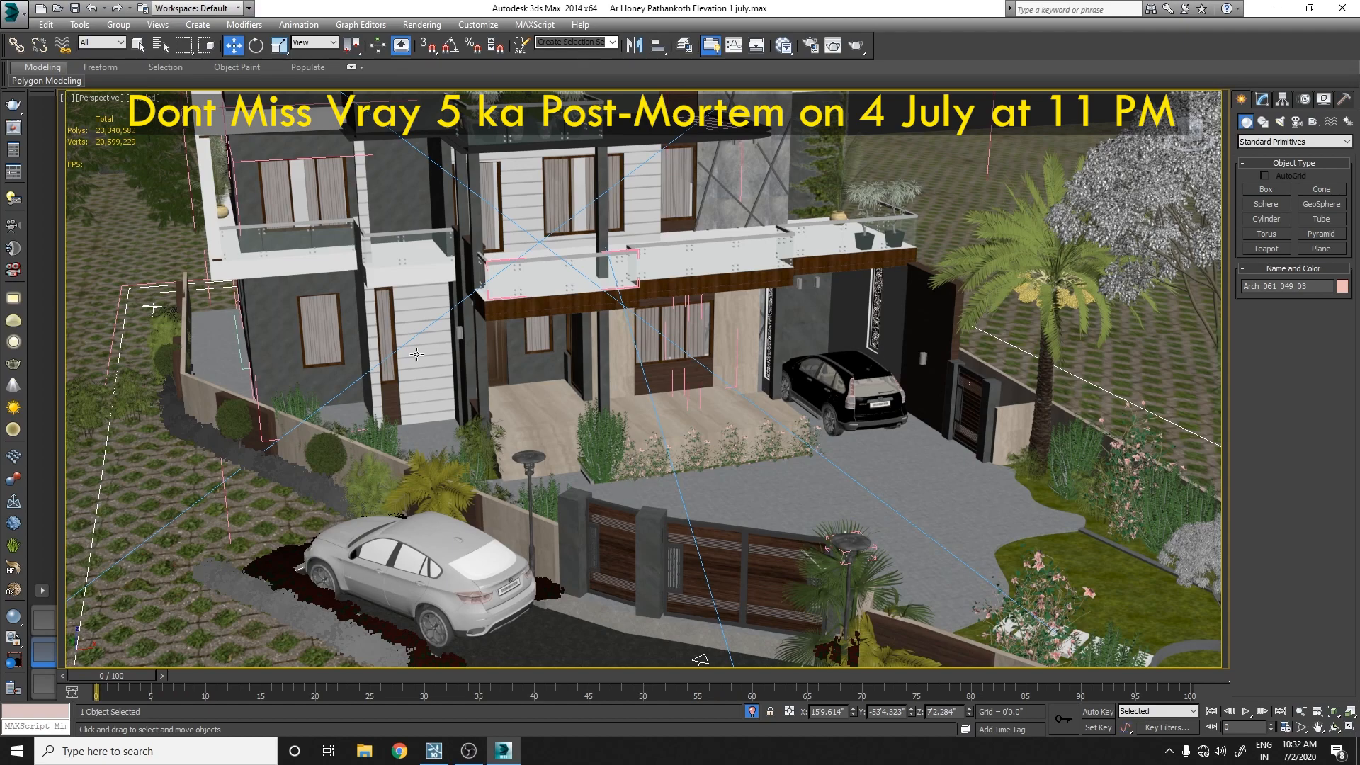
pyautogui.scroll(-5, 586, 400)
pyautogui.hotkey('alt', 'z')
pyautogui.moveTo(630, 411); pyautogui.dragTo(660, 435)
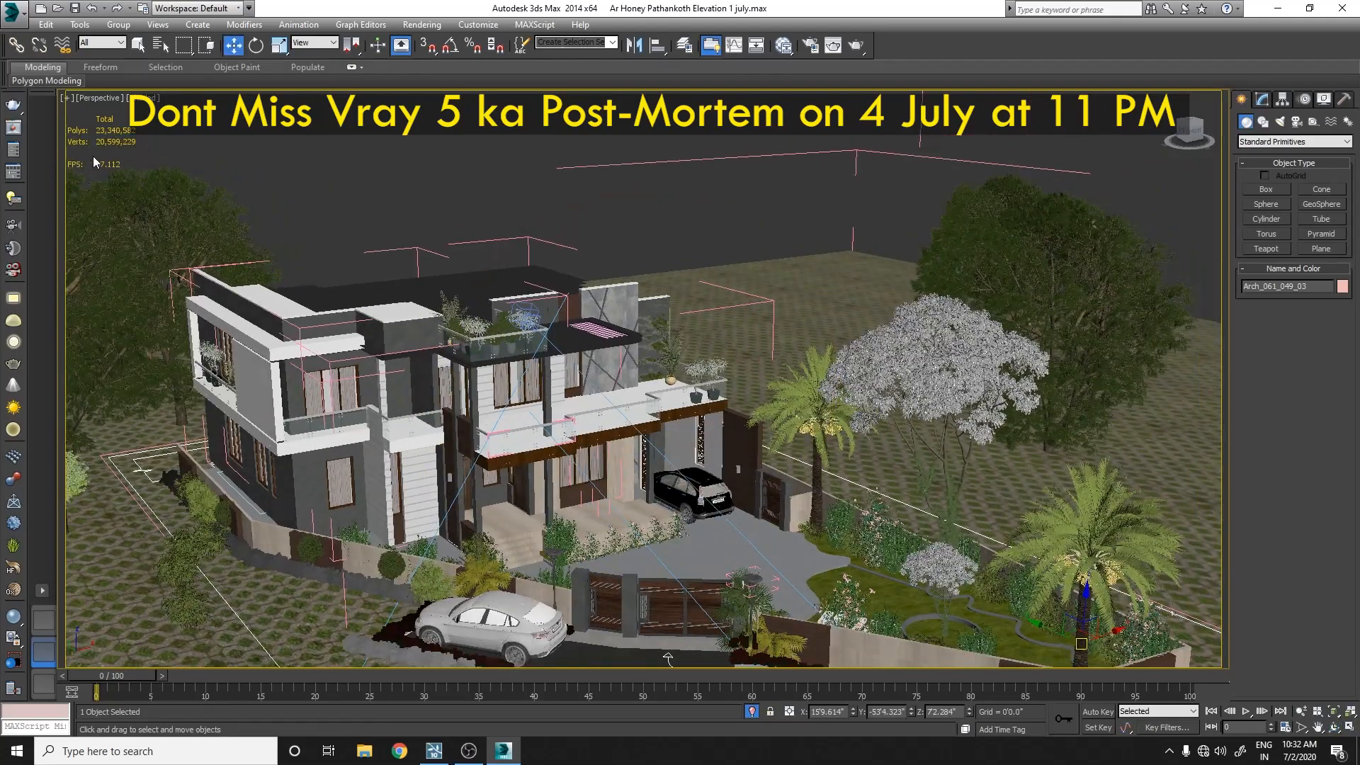
pyautogui.moveTo(667, 482); pyautogui.dragTo(761, 385, button='middle')
pyautogui.moveTo(1033, 421); pyautogui.dragTo(1084, 386)
pyautogui.moveTo(701, 431); pyautogui.dragTo(76, 121)
# Focus the view on the white-leaved tree in the garden and switch the perspective viewport to realistic shading with shadows
pyautogui.click(714, 334)
pyautogui.press('z')
pyautogui.press('w')
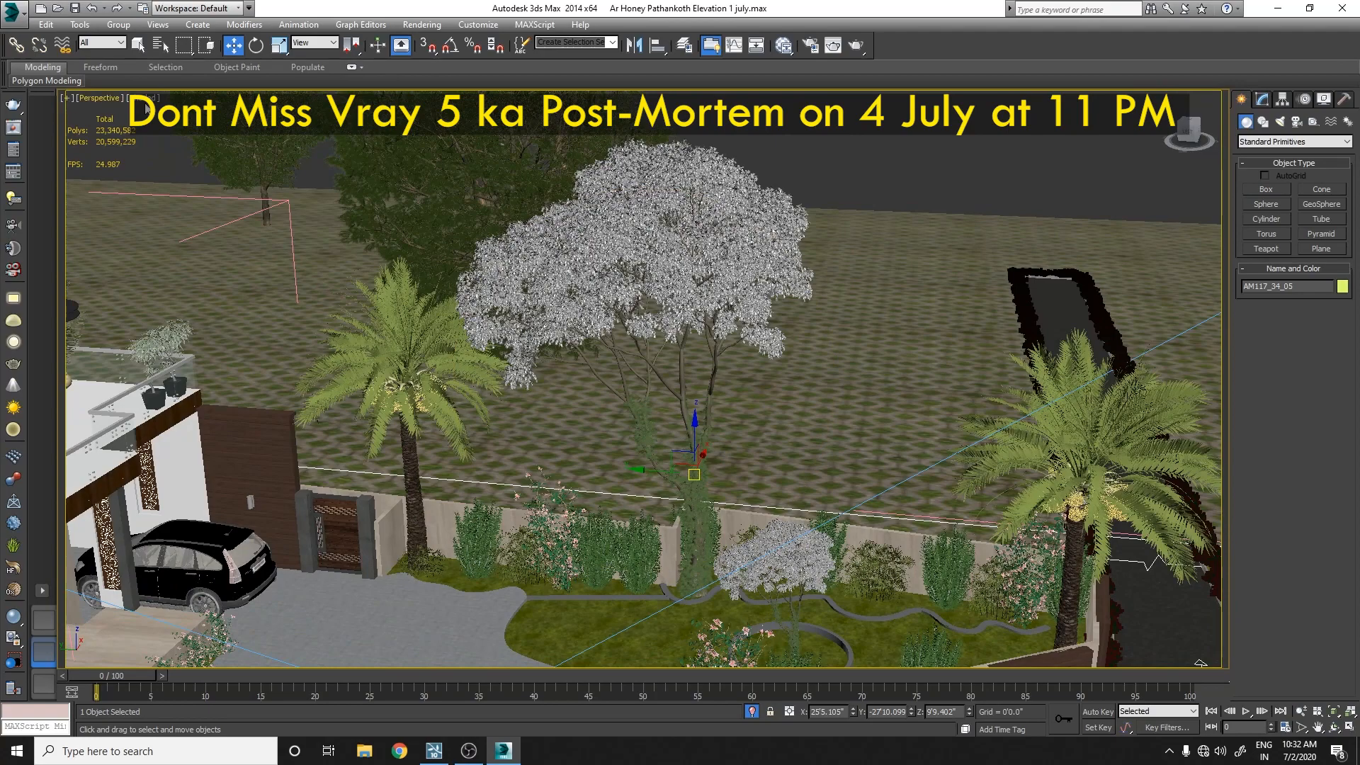
pyautogui.click(145, 103)
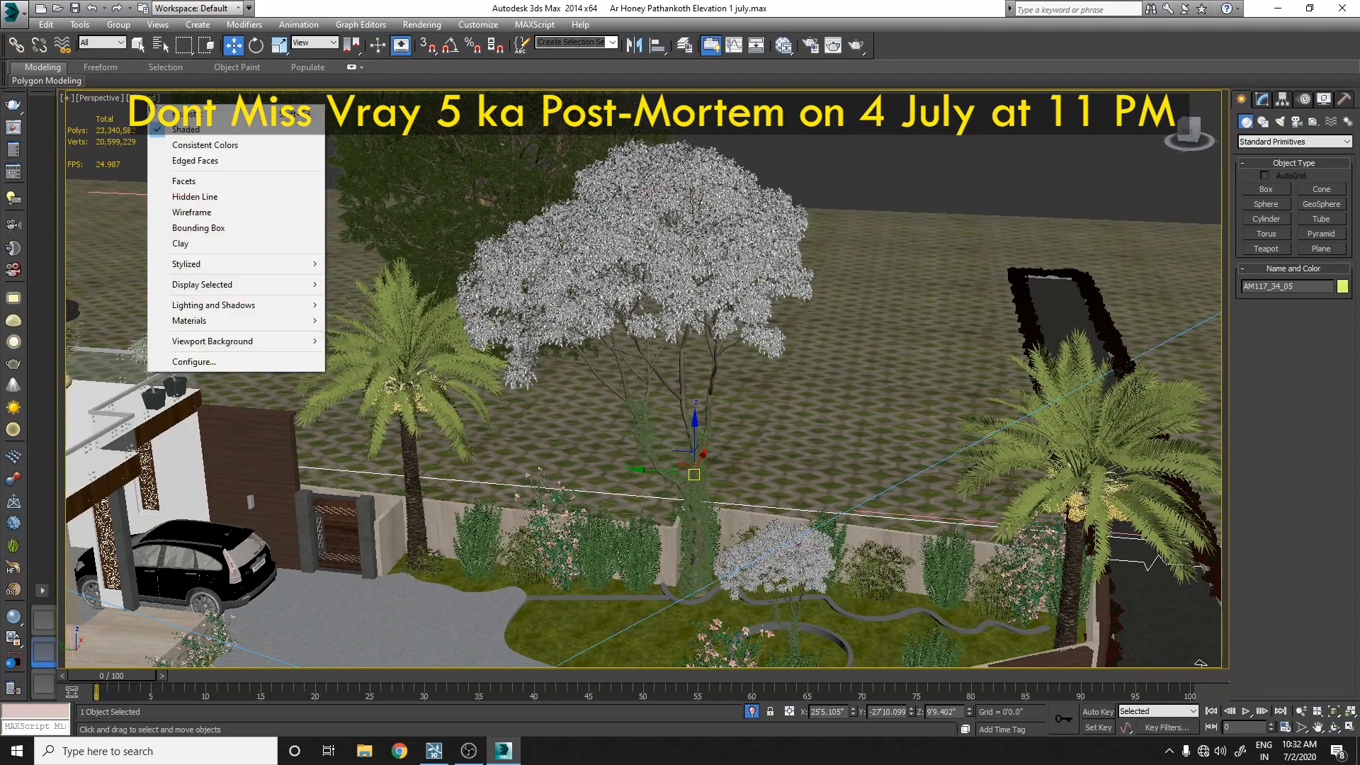
pyautogui.click(206, 118)
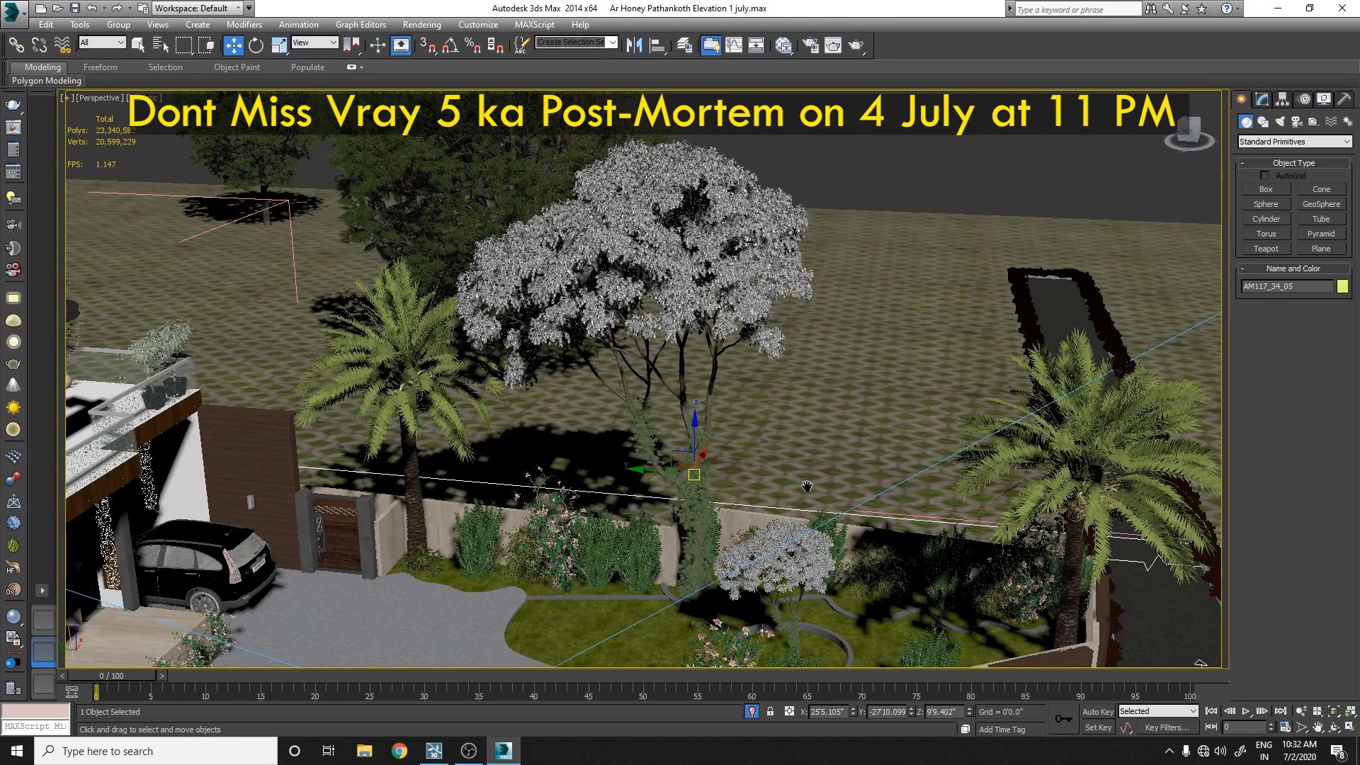
# Examine the shadowed house and garden from several distances and angles while watching the viewport's FPS readout
pyautogui.moveTo(807, 486); pyautogui.dragTo(963, 476, button='middle')
pyautogui.moveTo(702, 450); pyautogui.dragTo(493, 362)
pyautogui.scroll(5, 711, 394)
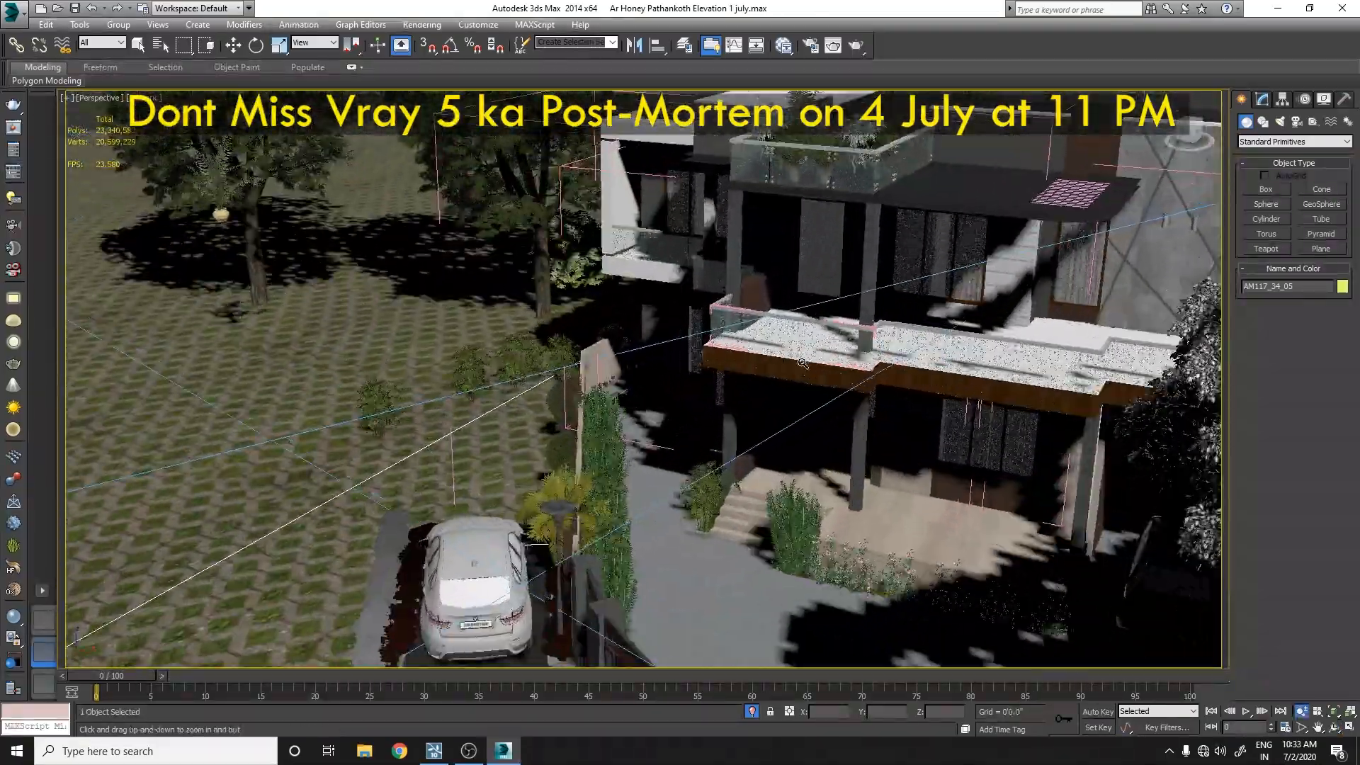
pyautogui.scroll(-5, 680, 465)
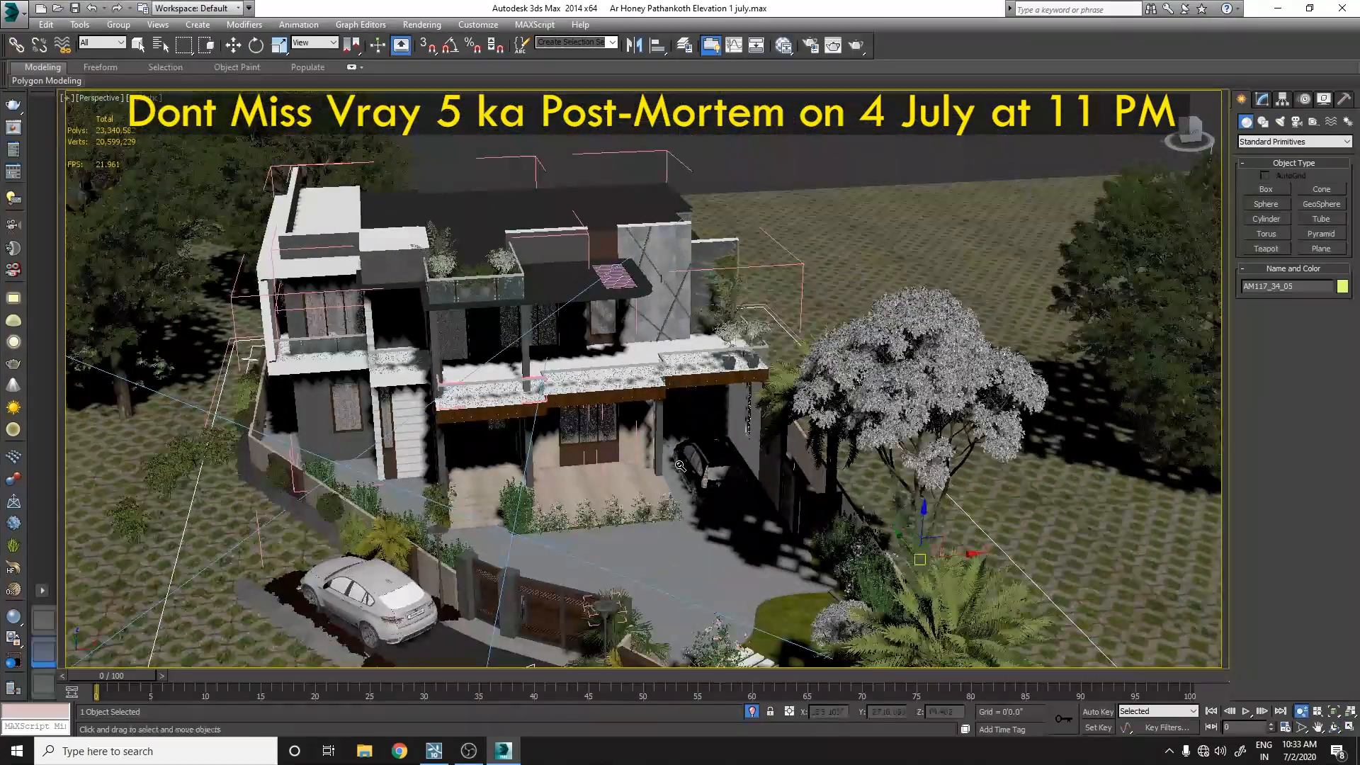
pyautogui.moveTo(640, 473); pyautogui.dragTo(651, 464)
pyautogui.moveTo(565, 519); pyautogui.dragTo(713, 471)
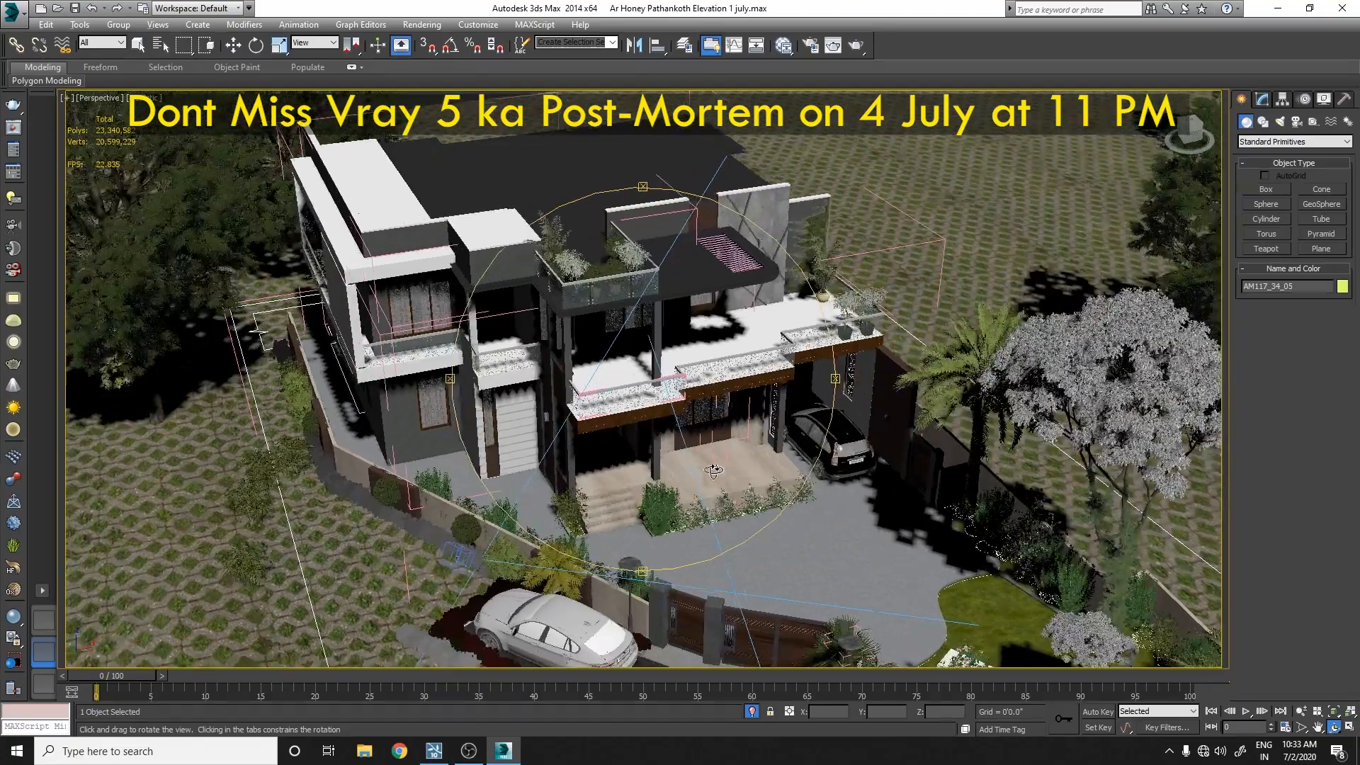
pyautogui.moveTo(721, 420); pyautogui.dragTo(785, 507)
# Clone the three large trees across the road as one Copy and position the new group beside the originals
pyautogui.moveTo(583, 441); pyautogui.dragTo(821, 513)
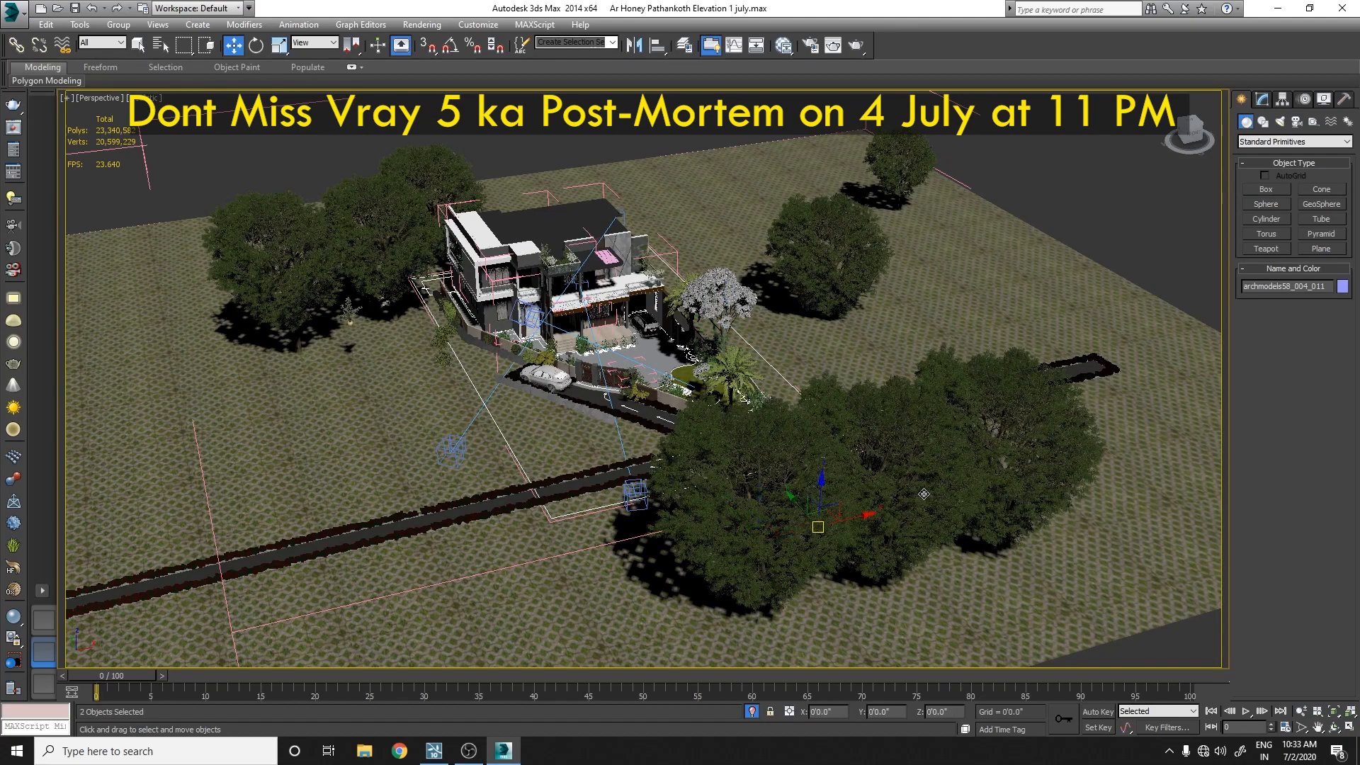
pyautogui.moveTo(911, 505)
pyautogui.keyDown('shift'); pyautogui.mouseDown()
pyautogui.moveTo(488, 581)
pyautogui.moveTo(399, 631)
pyautogui.mouseUp(); pyautogui.keyUp('shift')
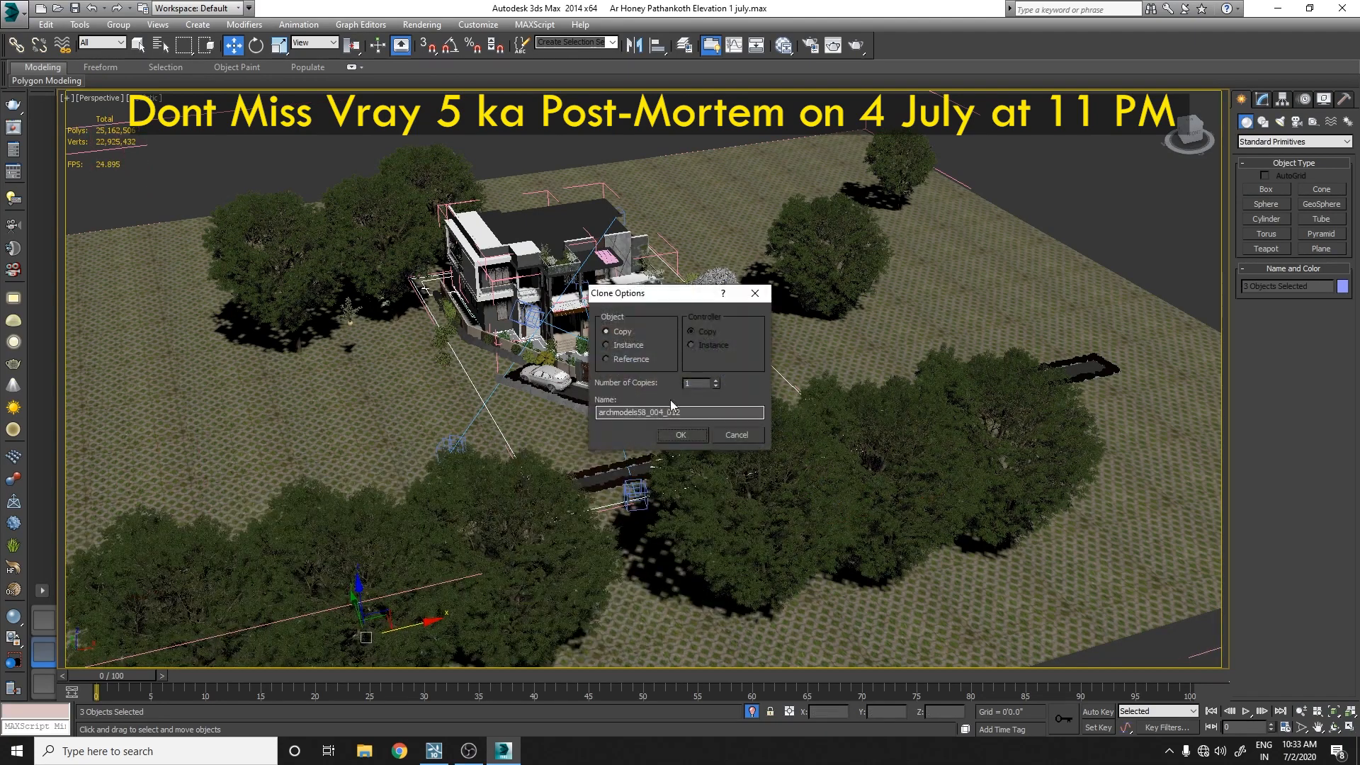
pyautogui.click(681, 434)
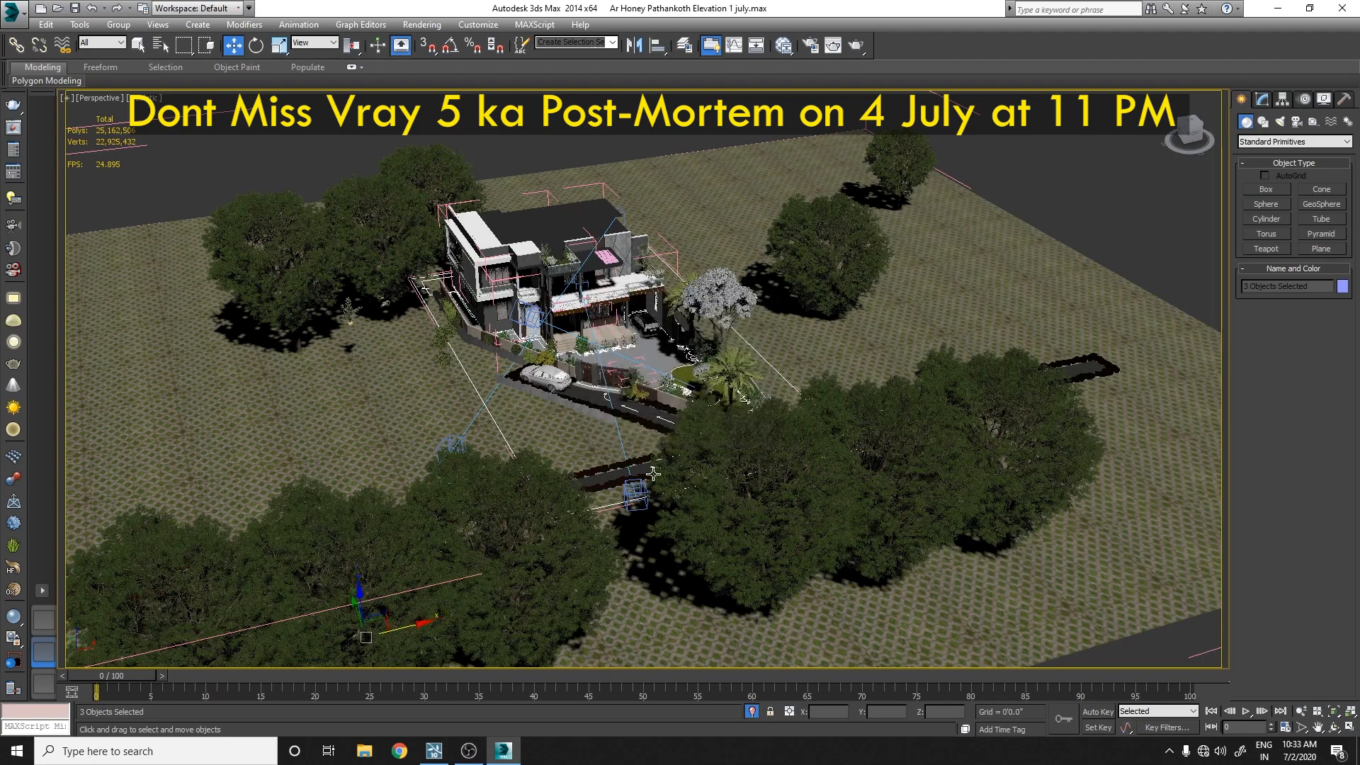
pyautogui.moveTo(413, 627); pyautogui.dragTo(430, 618)
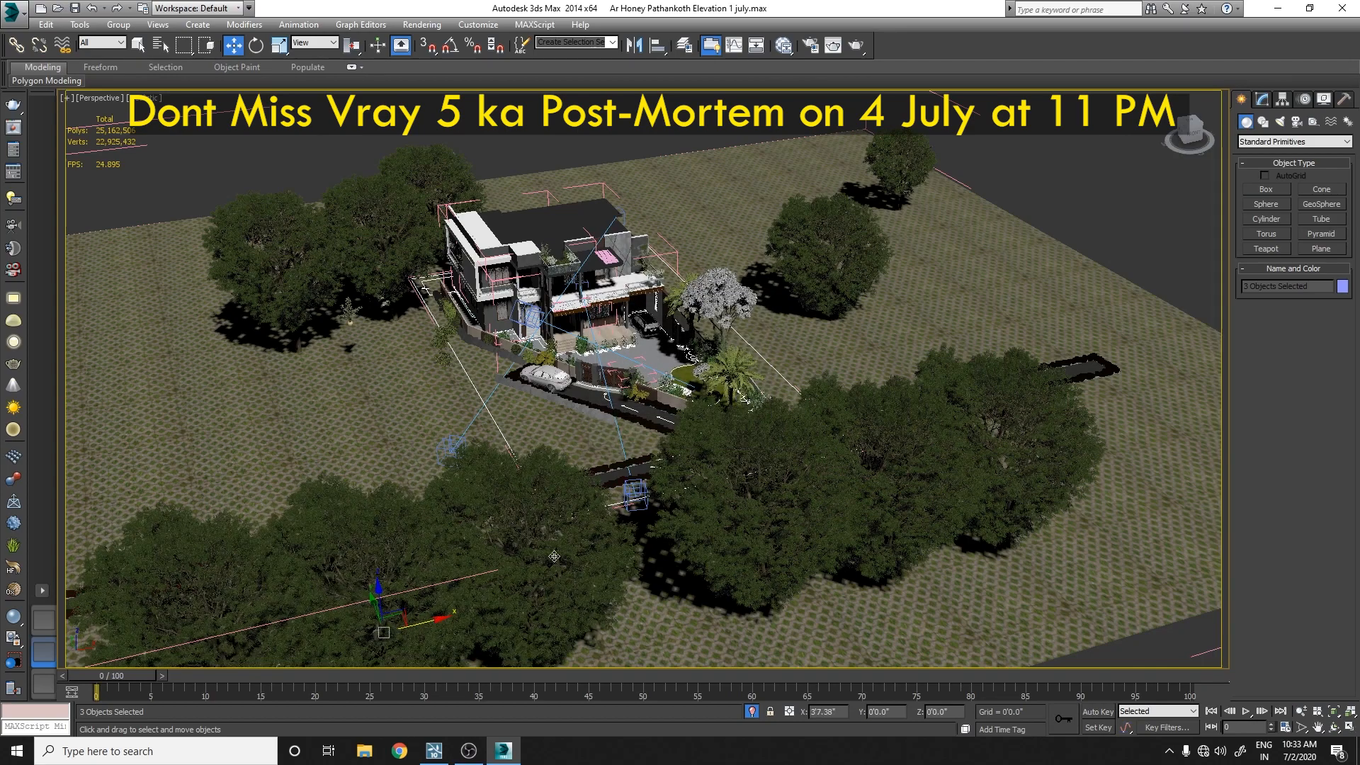
# View the site with the copied trees and inspect the front balcony's glass railing up close
pyautogui.moveTo(506, 580); pyautogui.dragTo(689, 500, button='middle')
pyautogui.hotkey('ctrl', 'r')
pyautogui.moveTo(755, 515); pyautogui.dragTo(708, 423)
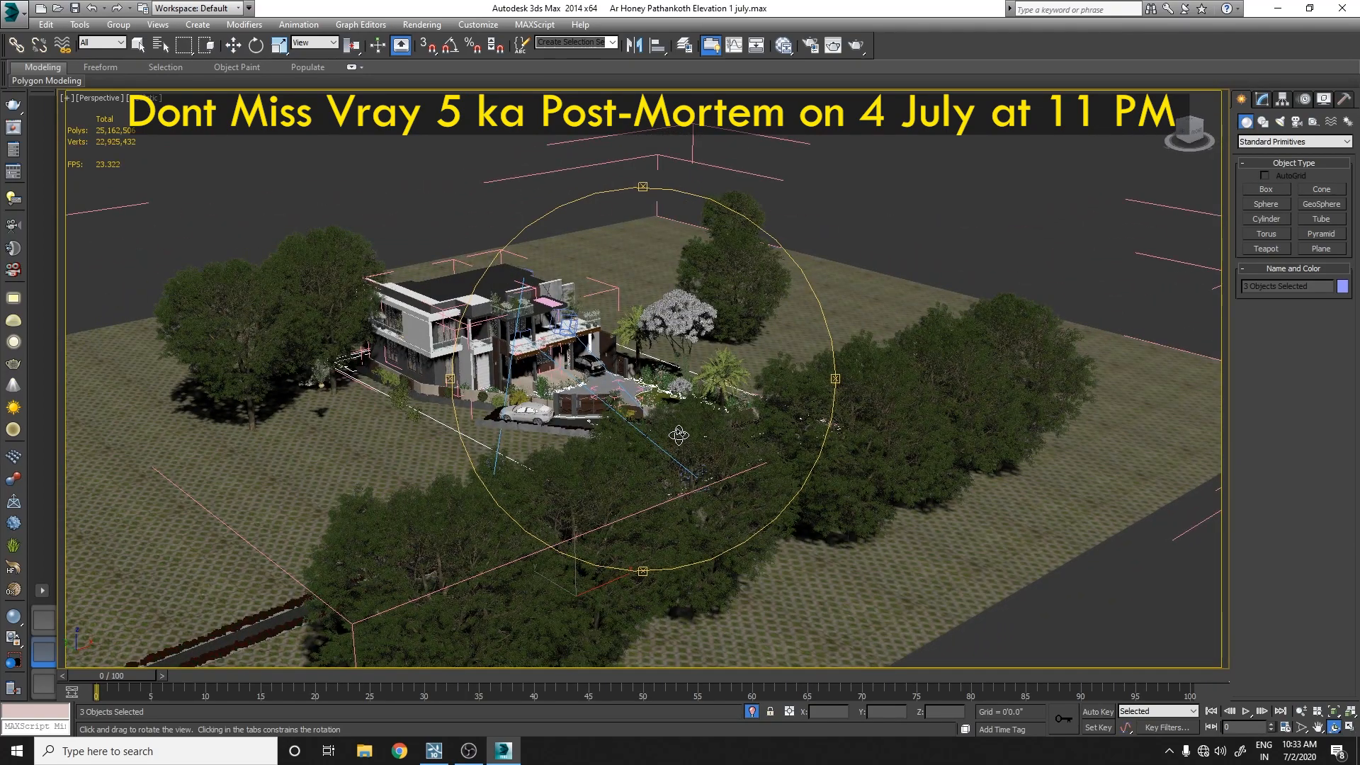
pyautogui.click(530, 350)
pyautogui.press('z')
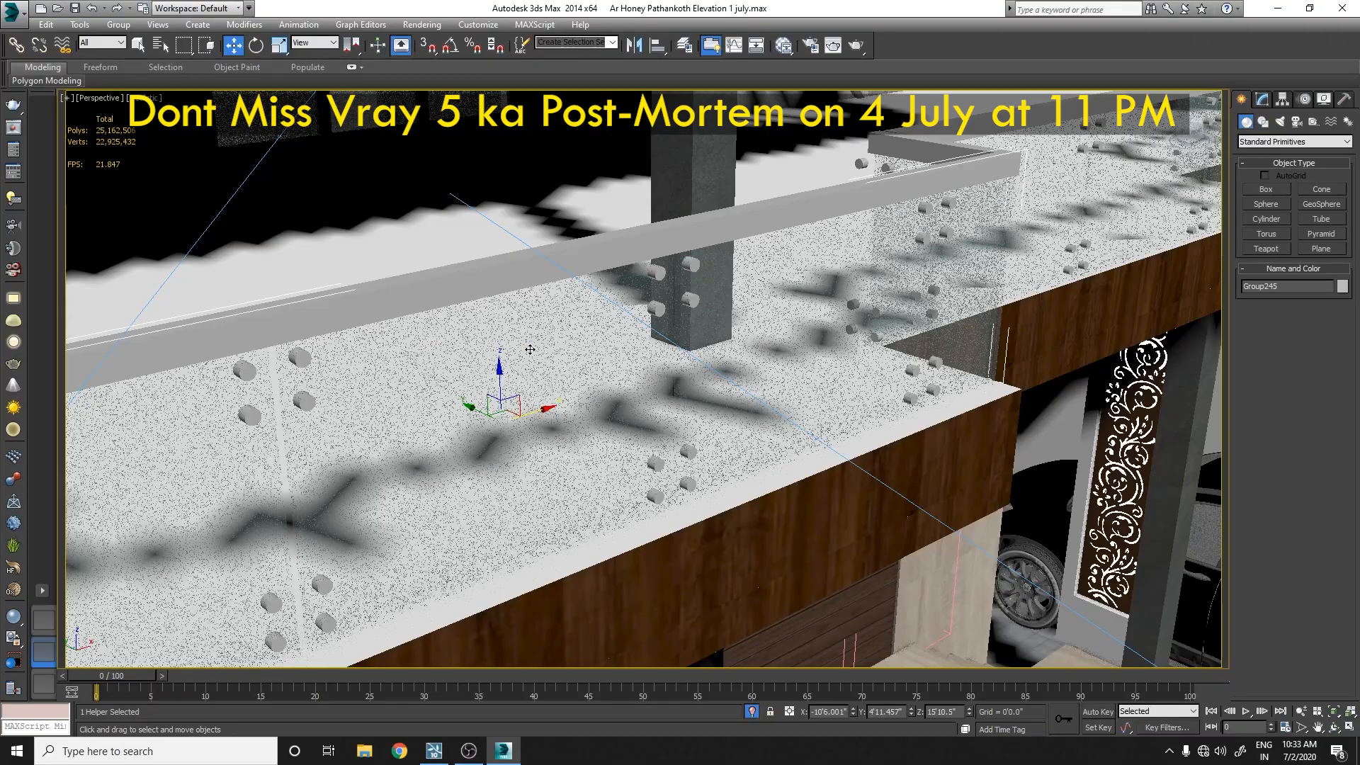
# Examine the whole house from street level up to a raised angle and compare the viewport's FPS
pyautogui.scroll(-10, 565, 441)
pyautogui.hotkey('ctrl', 'r')
pyautogui.moveTo(565, 440)
pyautogui.mouseDown()
pyautogui.moveTo(607, 513)
pyautogui.moveTo(578, 444)
pyautogui.mouseUp()
pyautogui.moveTo(579, 513); pyautogui.dragTo(673, 434, button='middle')
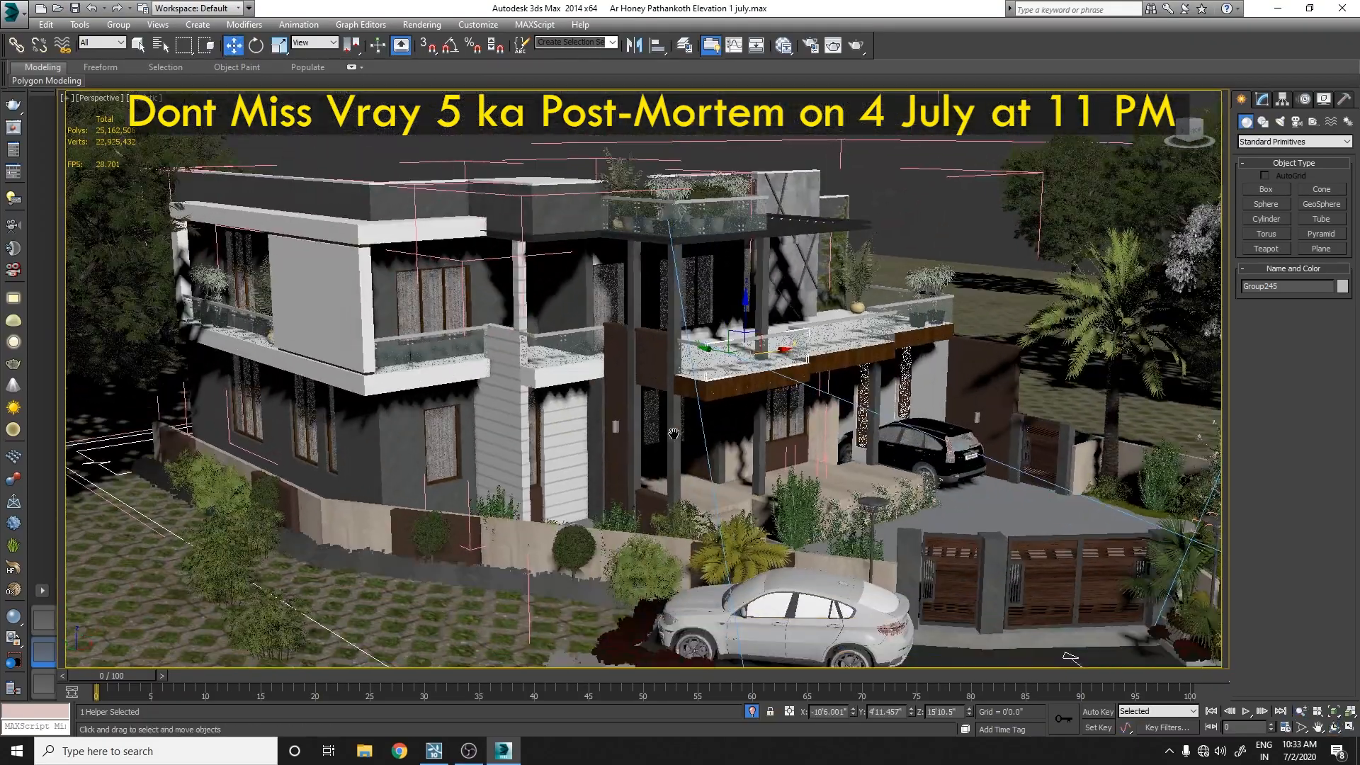
pyautogui.moveTo(661, 498); pyautogui.dragTo(660, 472)
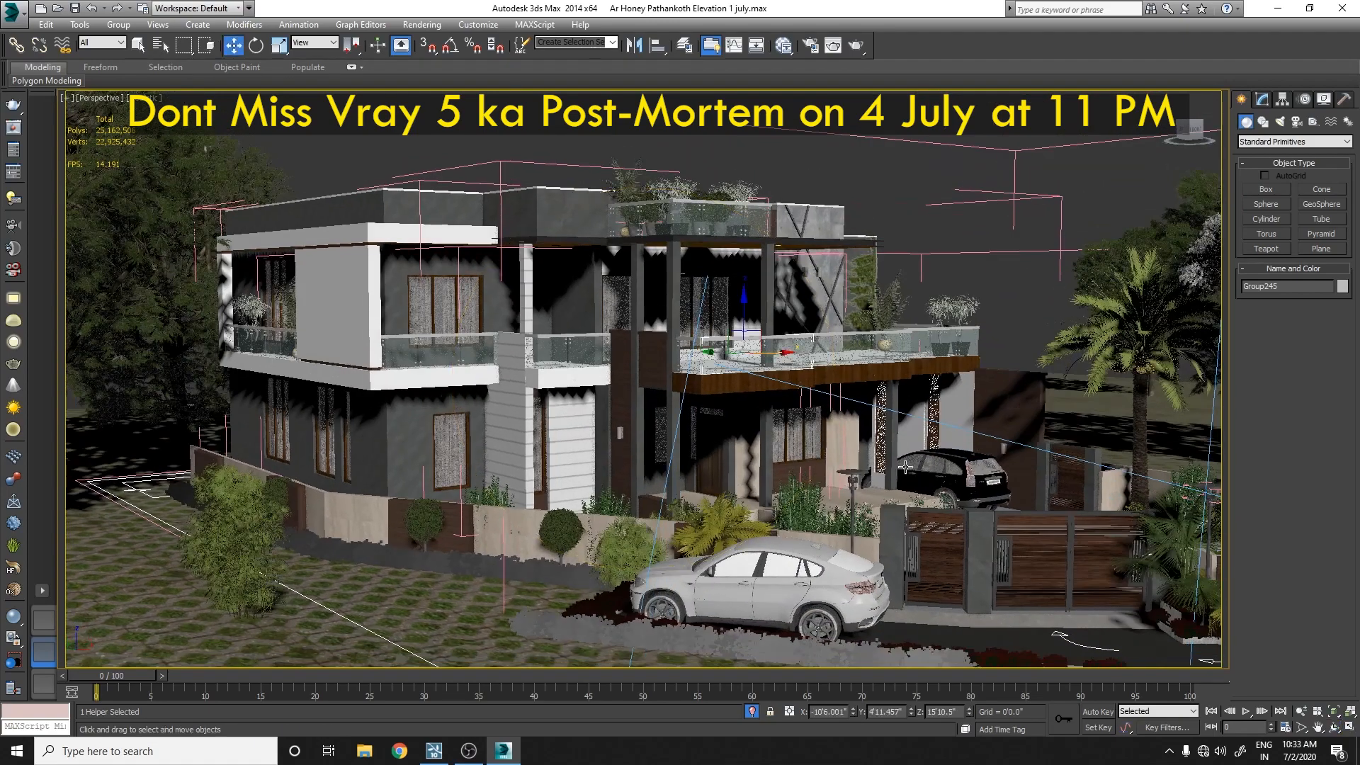
pyautogui.scroll(-3, 866, 508)
pyautogui.moveTo(681, 517); pyautogui.dragTo(703, 460)
pyautogui.press('w')
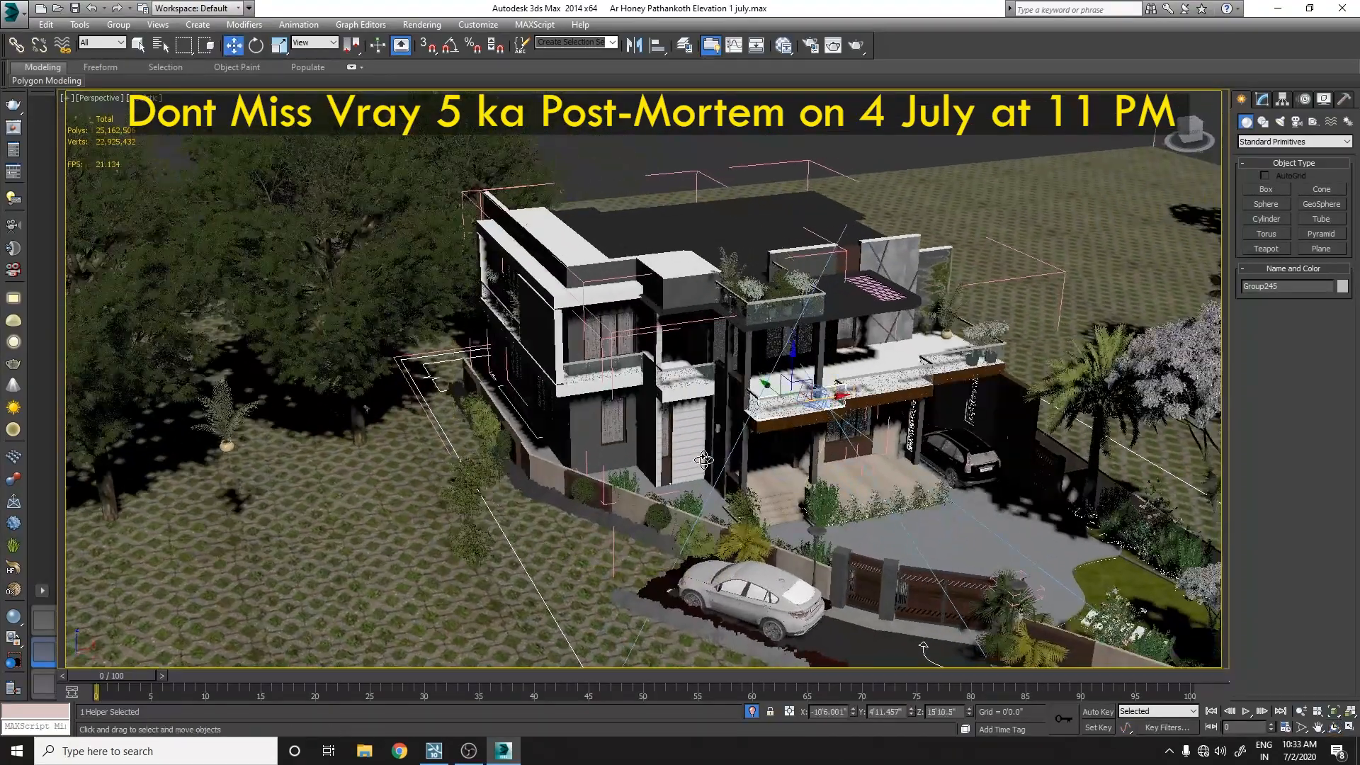
# Switch back to Lumion, check the performance indicator, and pull the camera back from the corn plants to the building's entrance stairs
pyautogui.click(439, 756)
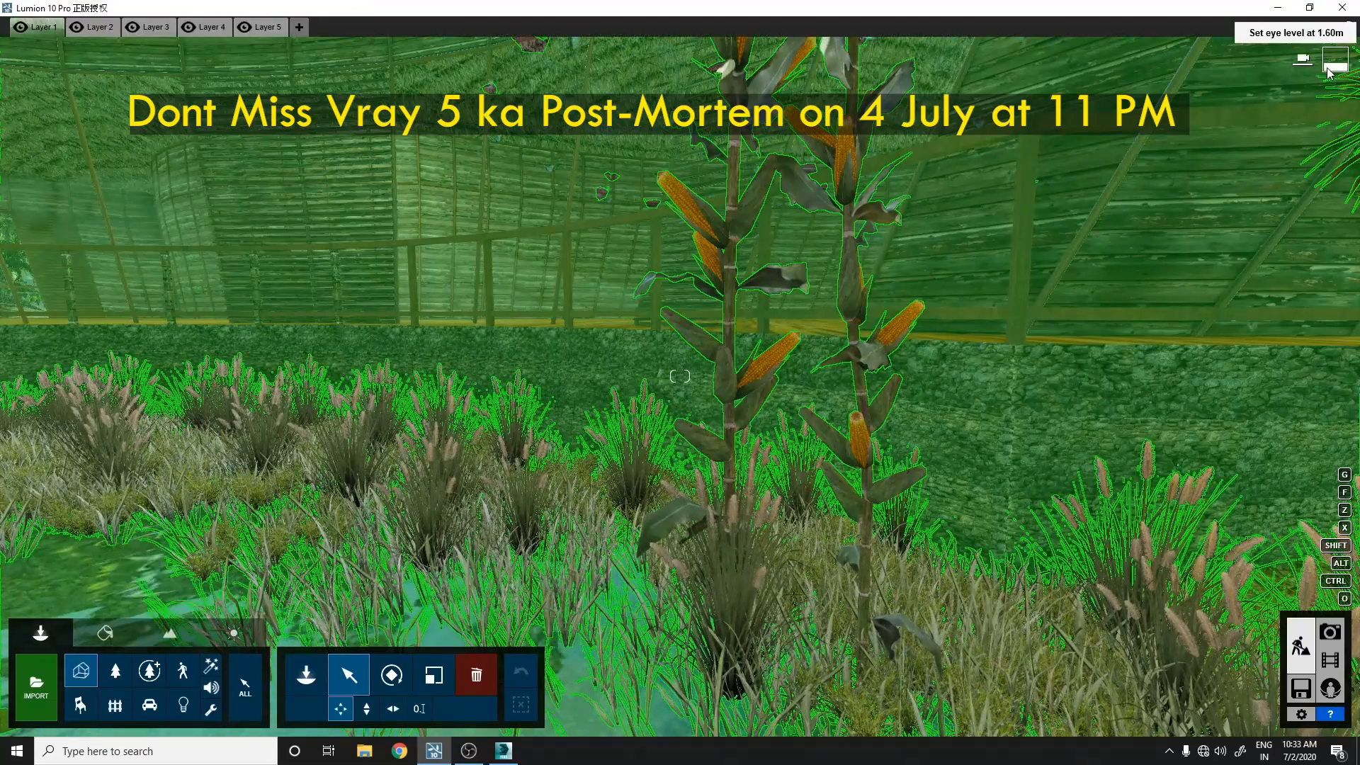
pyautogui.moveTo(1335, 71)
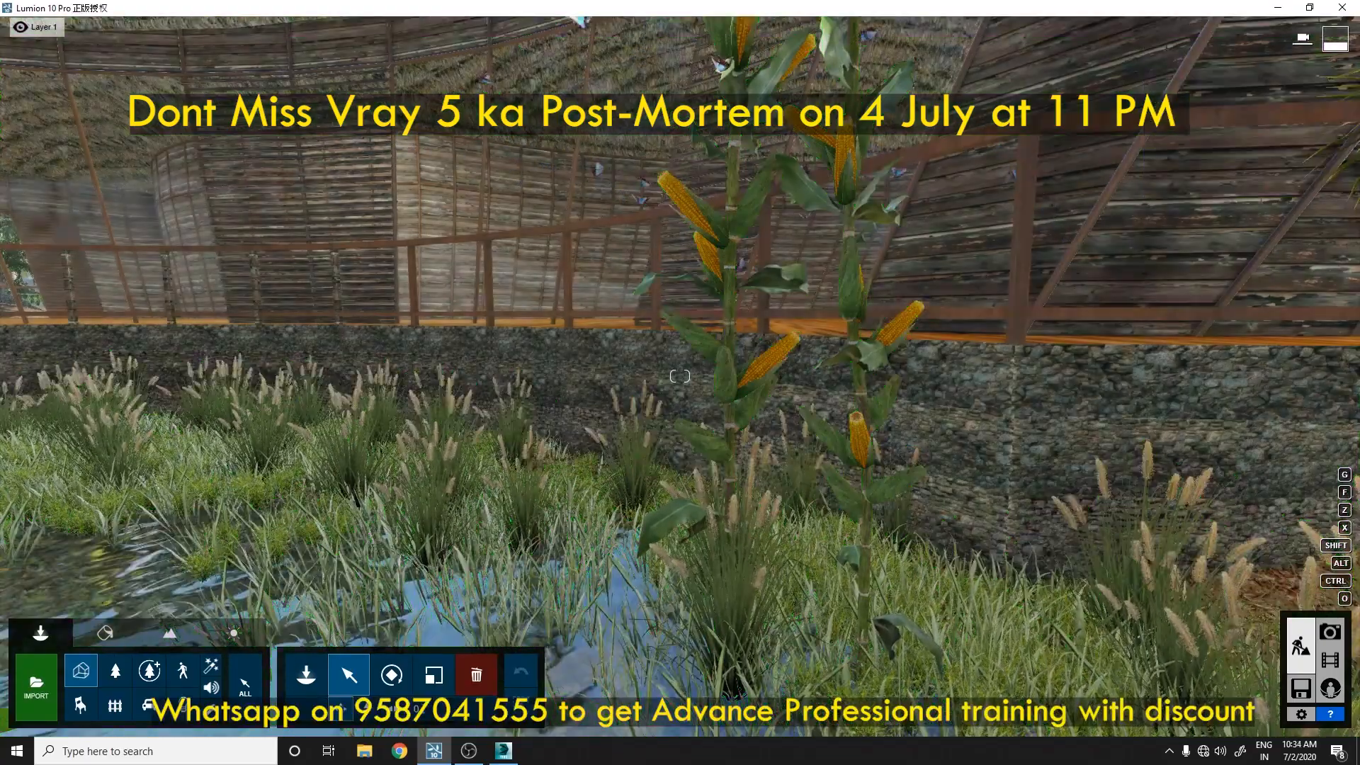
pyautogui.moveTo(663, 304); pyautogui.dragTo(797, 262, button='right')
pyautogui.press('s')
pyautogui.press('w')
pyautogui.press('e')
pyautogui.press('s')
pyautogui.moveTo(931, 260); pyautogui.dragTo(1017, 272, button='right')
pyautogui.press('q')
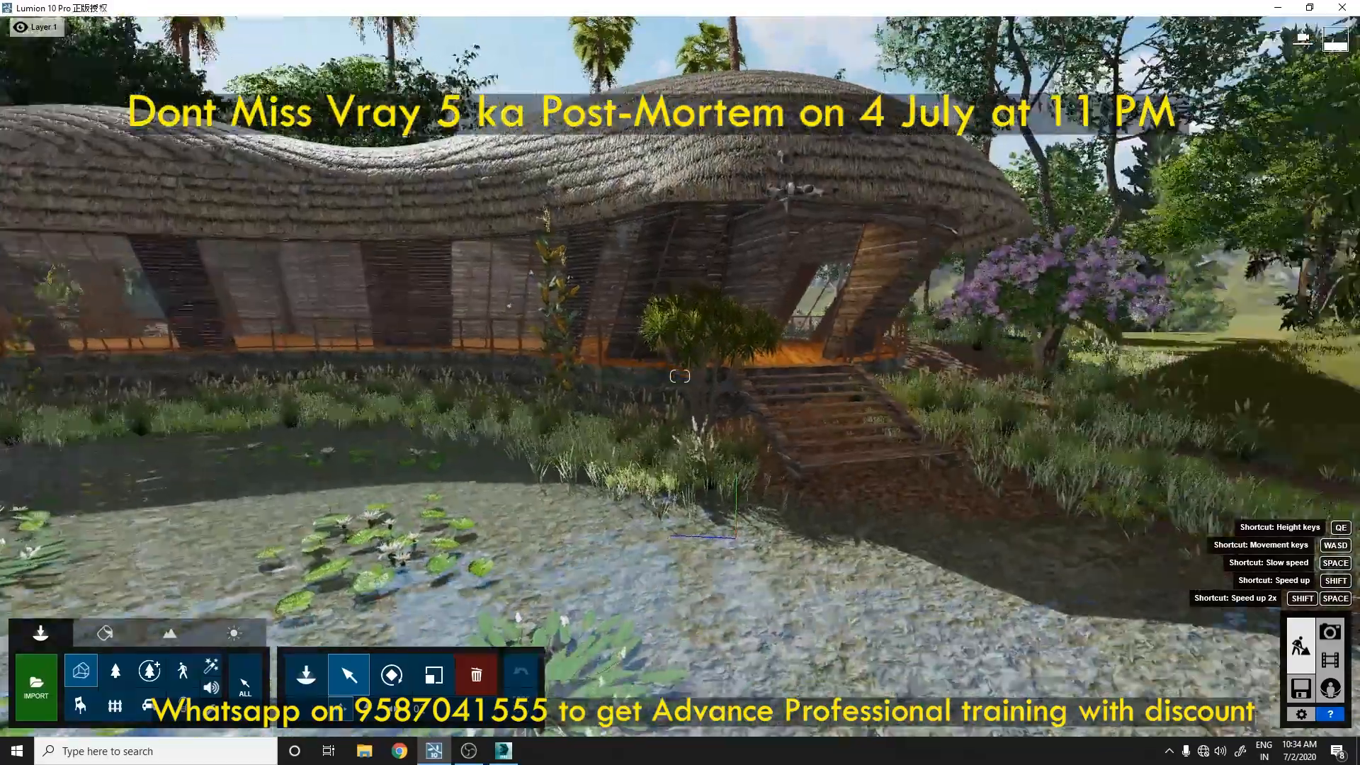
# Frame the building across the pond with the swans and distant mountains in view
pyautogui.moveTo(750, 430); pyautogui.dragTo(680, 412, button='right')
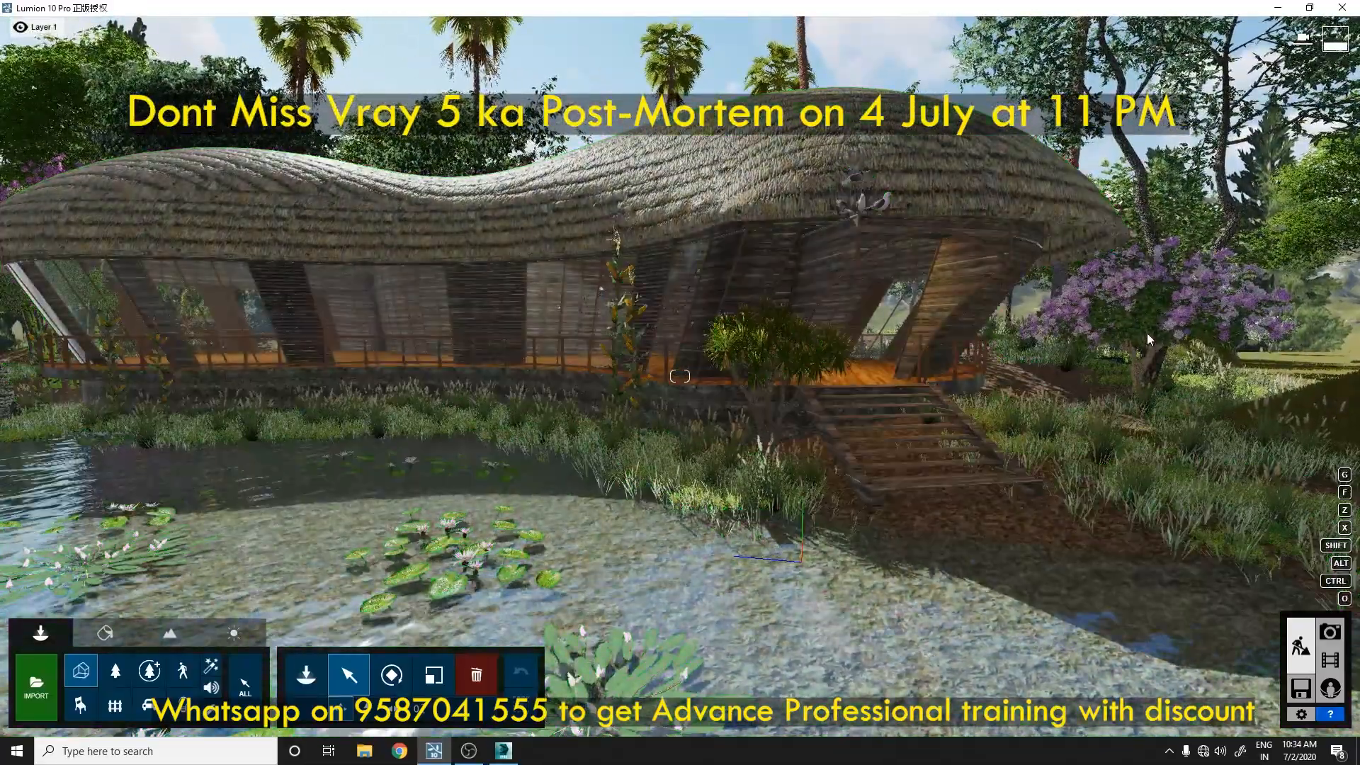
pyautogui.moveTo(1145, 333); pyautogui.dragTo(894, 154, button='right')
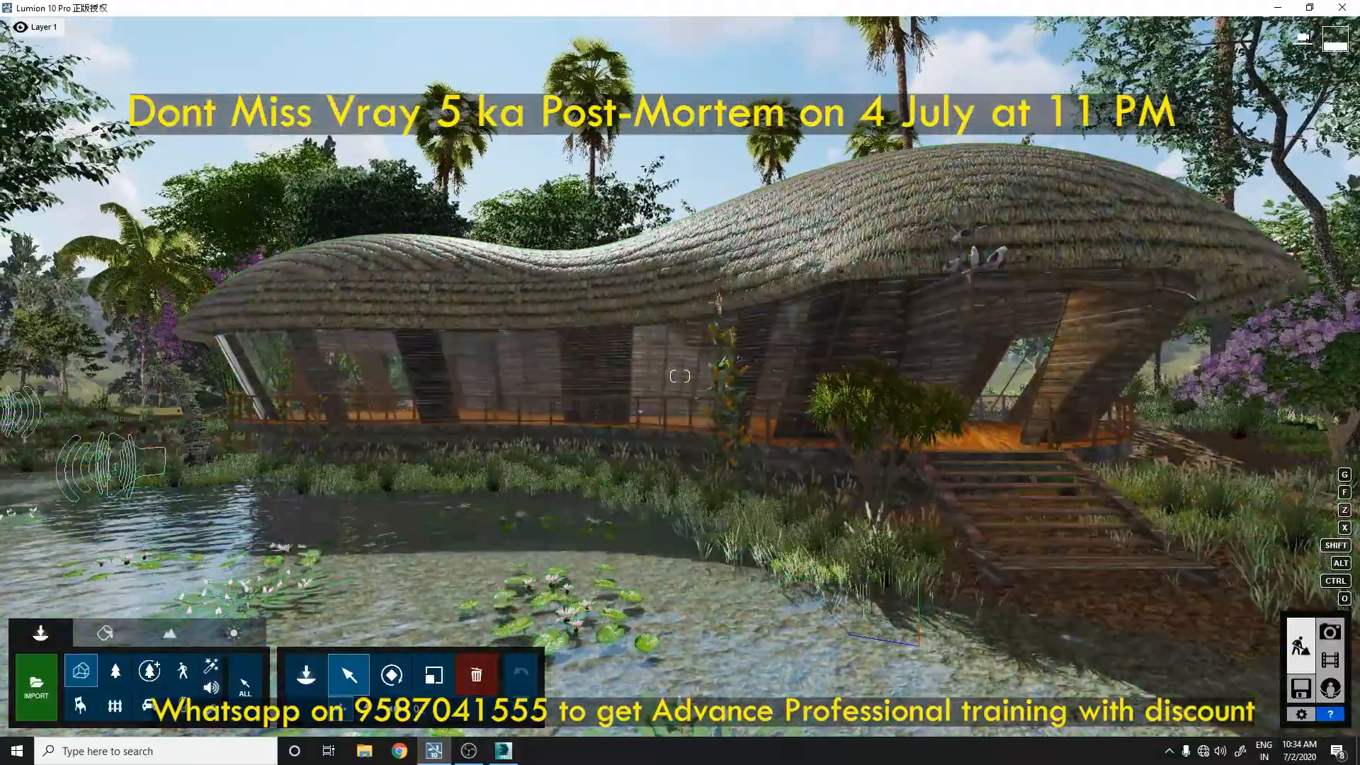
pyautogui.moveTo(453, 299); pyautogui.dragTo(241, 297, button='right')
pyautogui.press('s')
pyautogui.moveTo(970, 489); pyautogui.dragTo(890, 474, button='right')
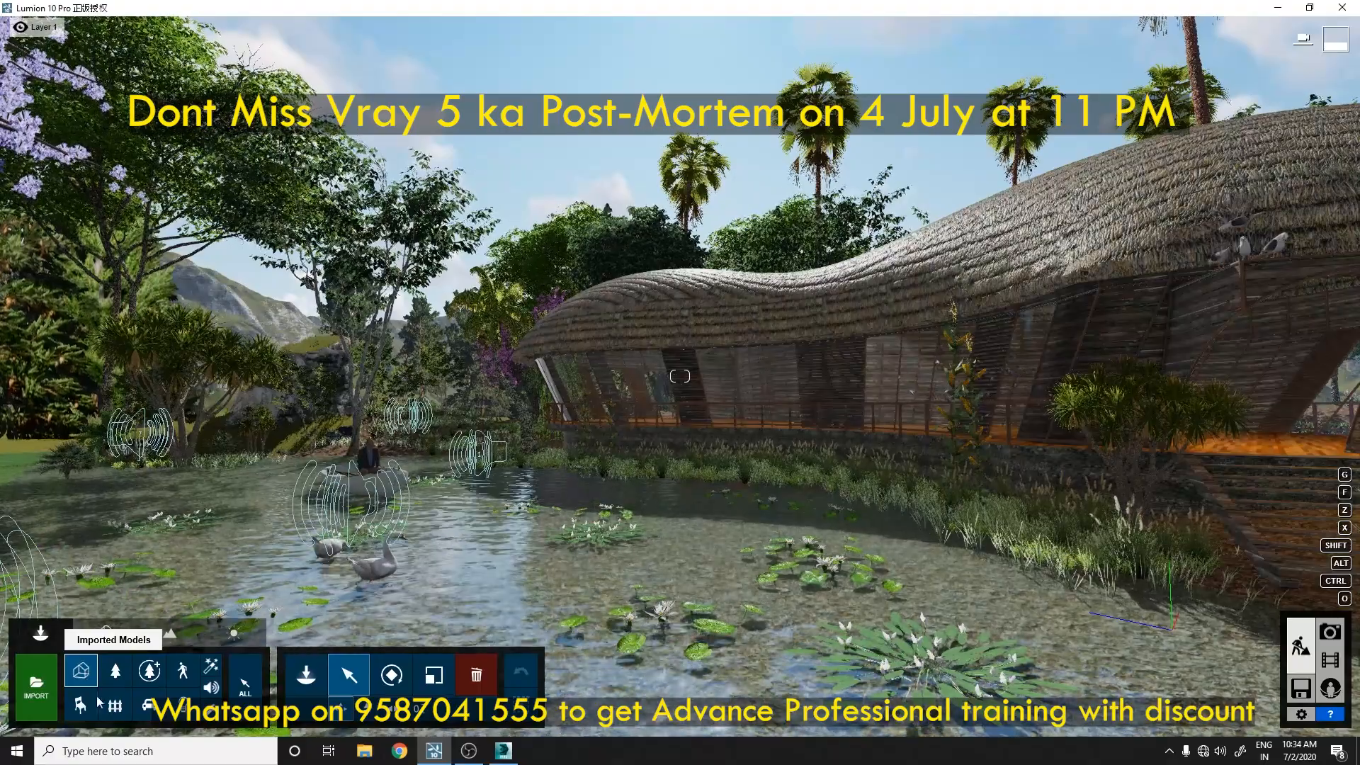
# Go through the object categories, open the Indoor library's seating models, and browse to page 8
pyautogui.click(112, 679)
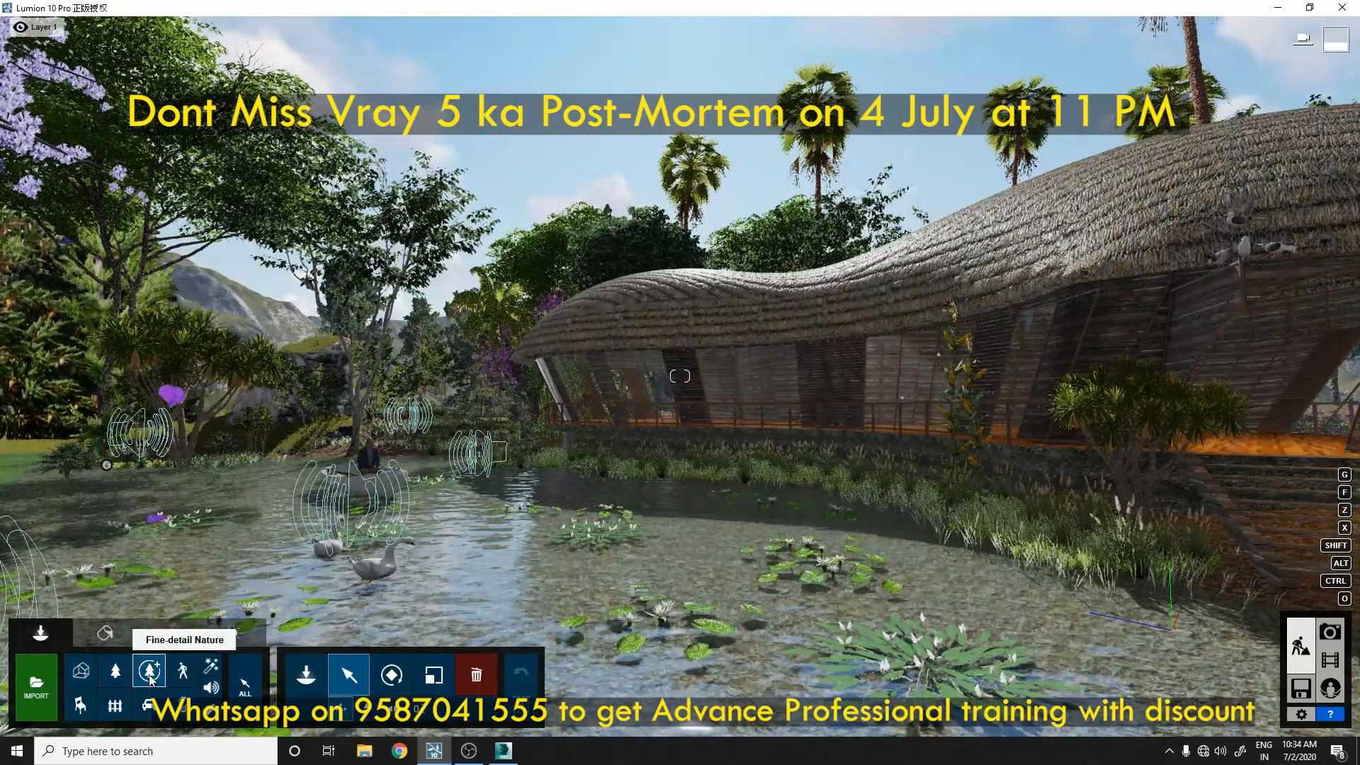
pyautogui.click(80, 704)
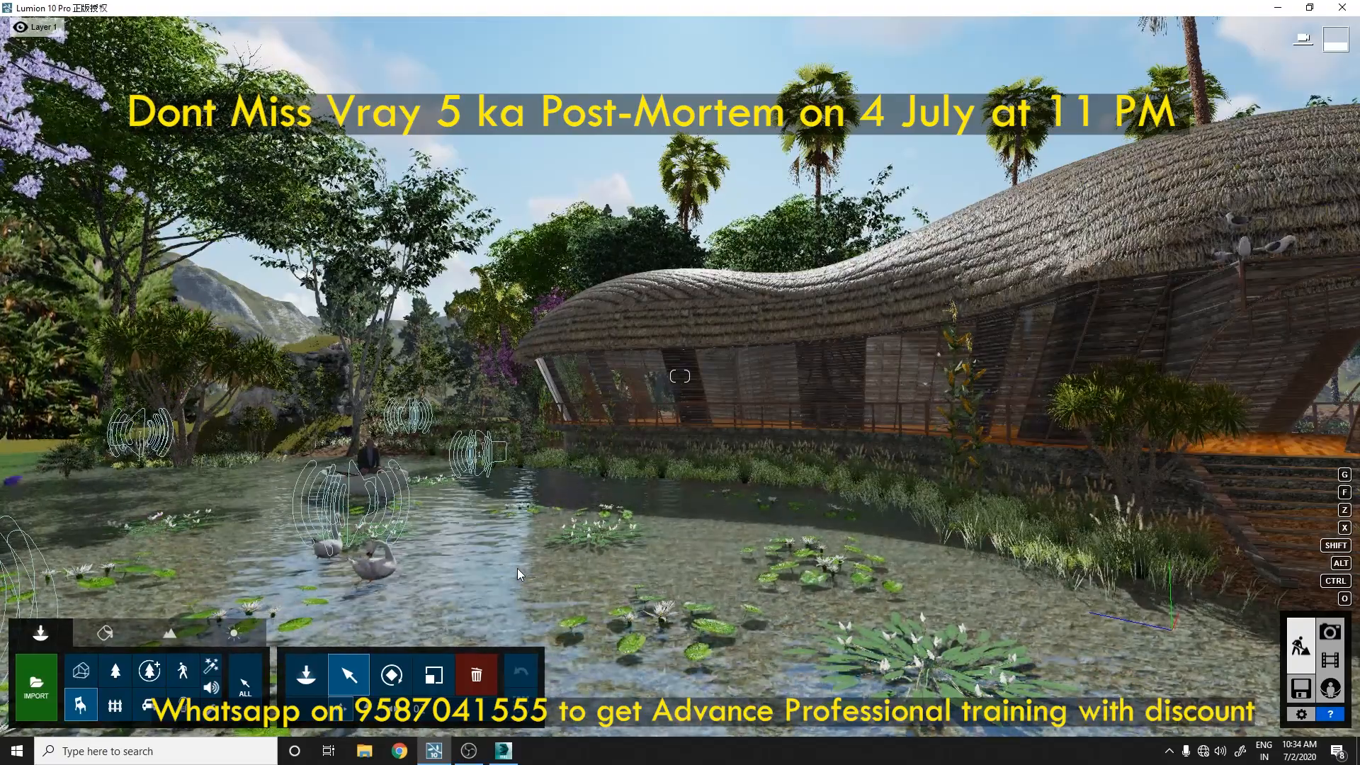
pyautogui.moveTo(553, 512); pyautogui.dragTo(742, 407, button='right')
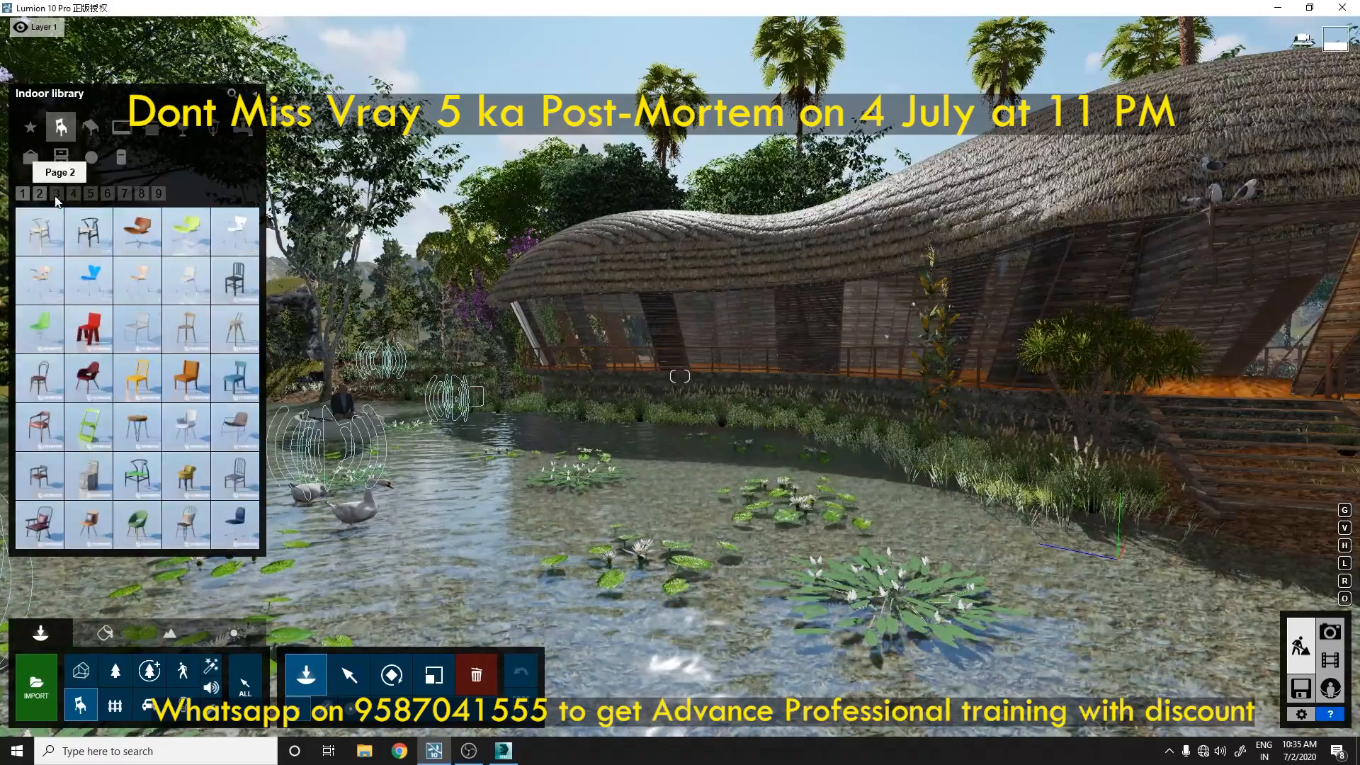
pyautogui.click(146, 197)
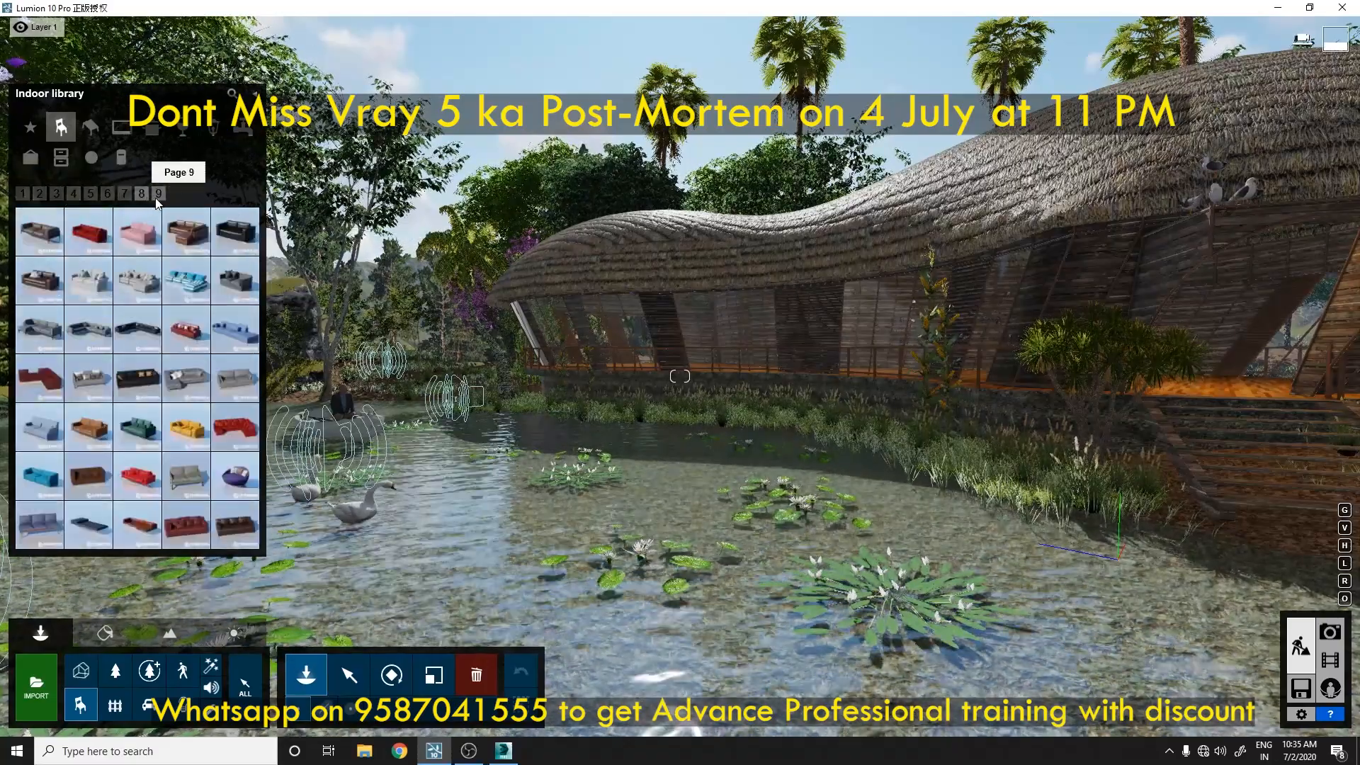
# Place the red-brown leather armless sofa from page 9 of the seating models in the pond near the swans
pyautogui.click(158, 196)
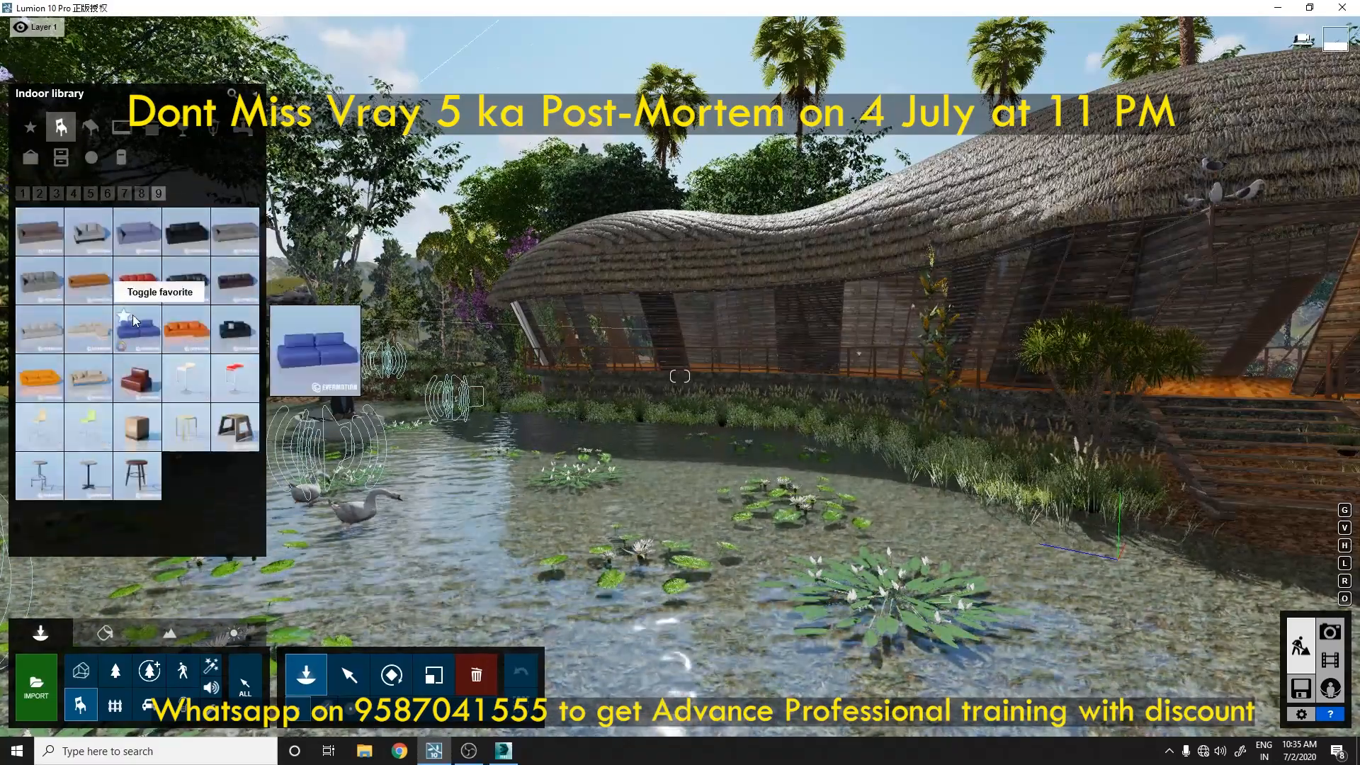
pyautogui.click(137, 377)
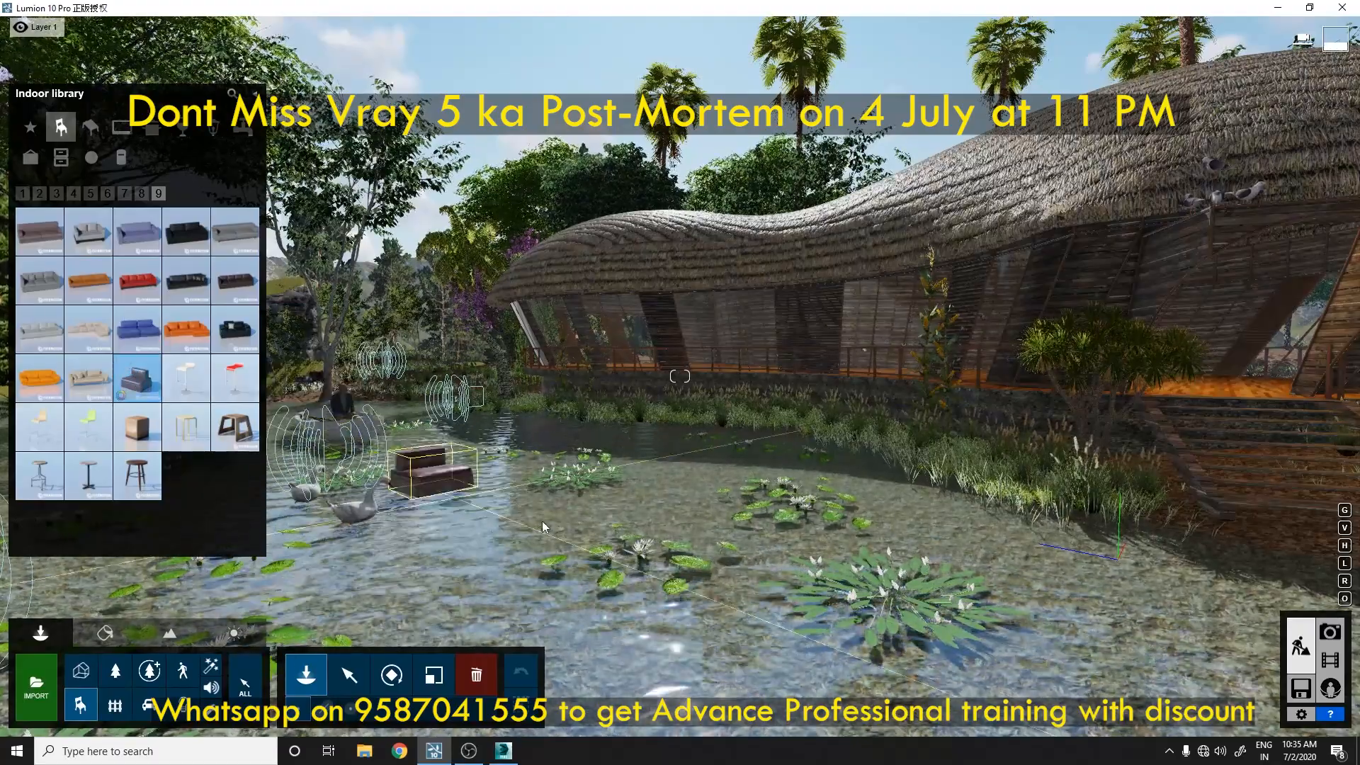
pyautogui.click(658, 597)
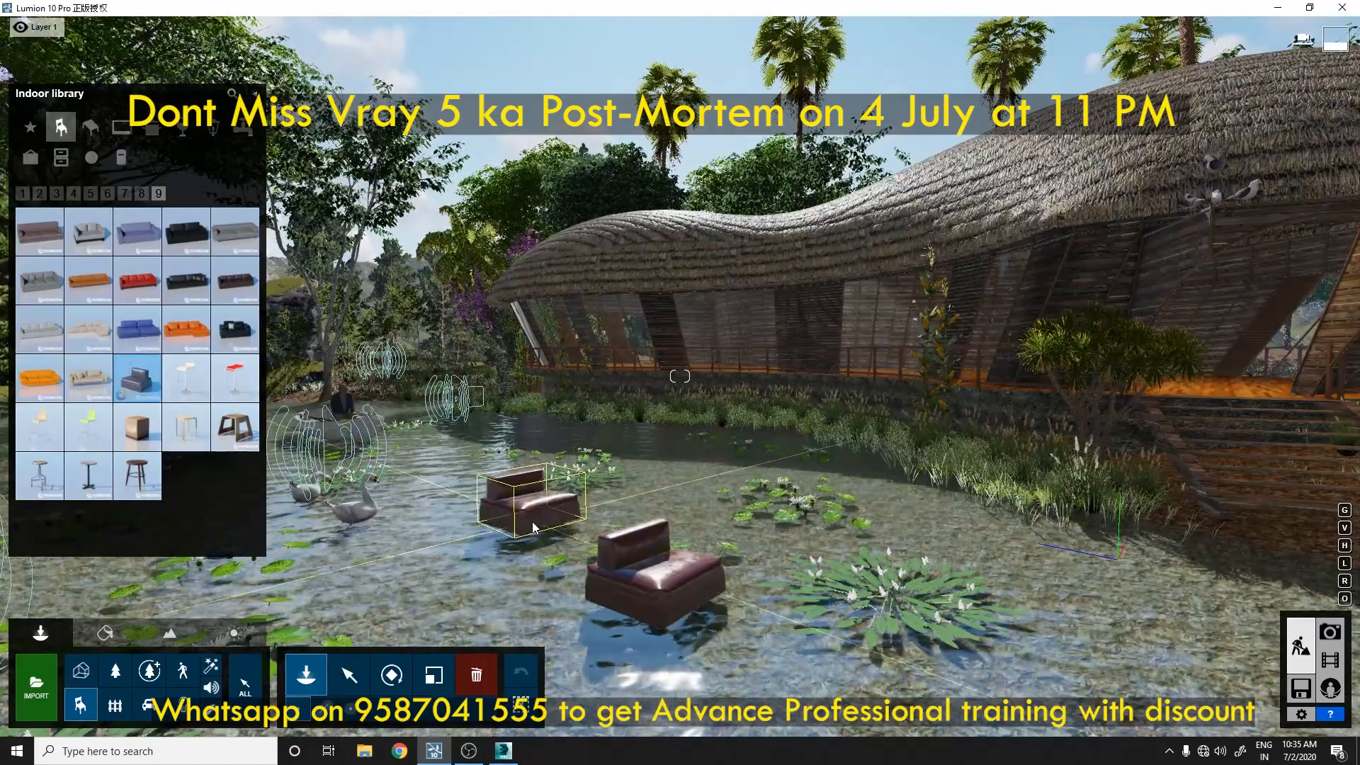
pyautogui.moveTo(910, 628); pyautogui.dragTo(838, 630, button='right')
pyautogui.press('w')
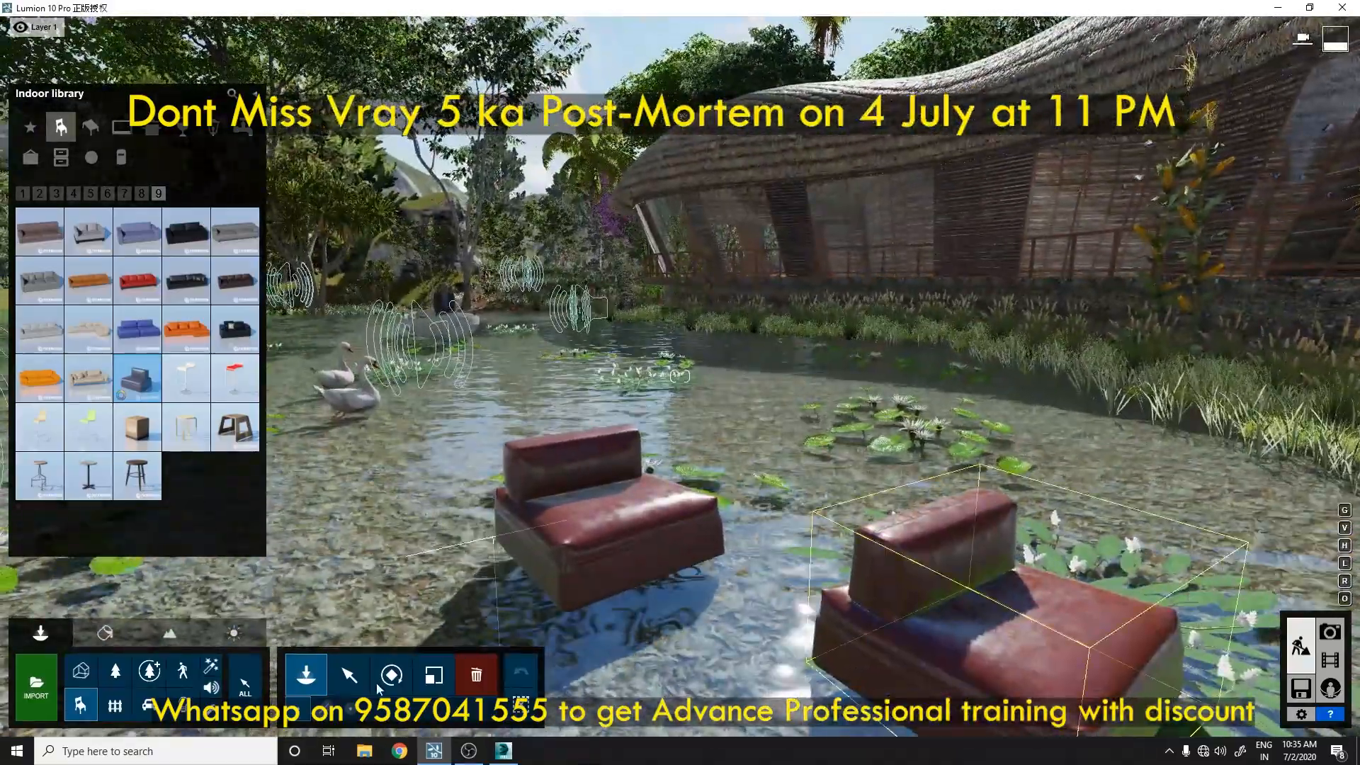
# Select the placed leather sofa, try blue and a brighter purple on it, and recolour it tan
pyautogui.click(354, 676)
pyautogui.moveTo(809, 573); pyautogui.dragTo(744, 590, button='right')
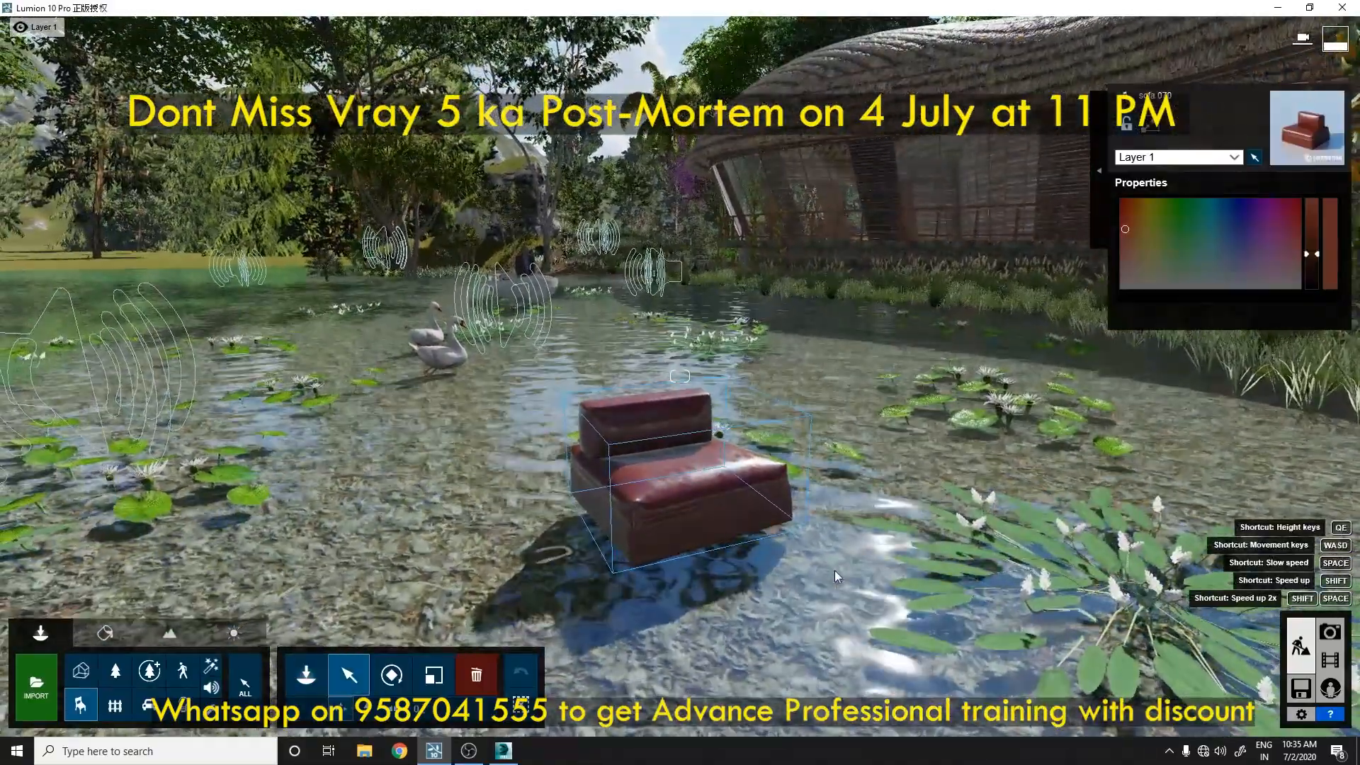
pyautogui.click(1238, 231)
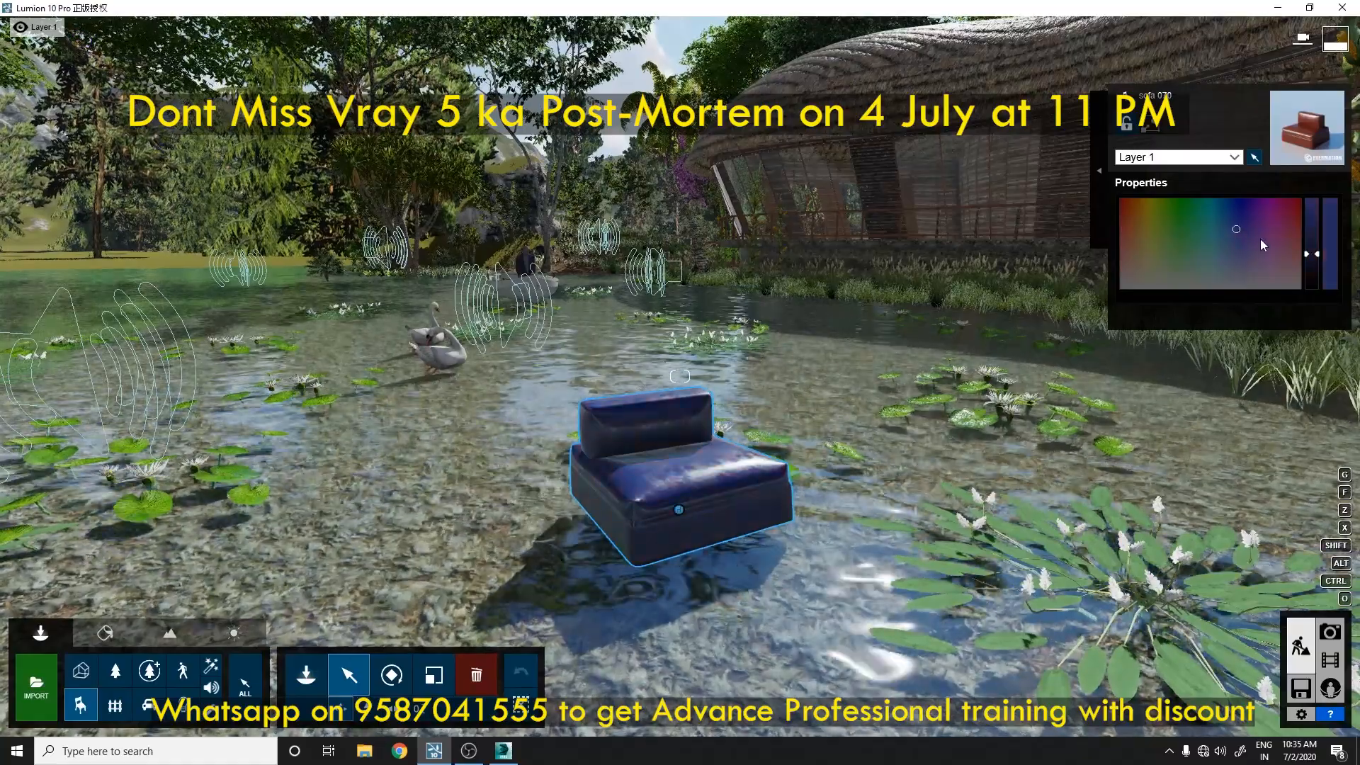
pyautogui.click(1259, 239)
pyautogui.moveTo(1317, 253); pyautogui.dragTo(1319, 241)
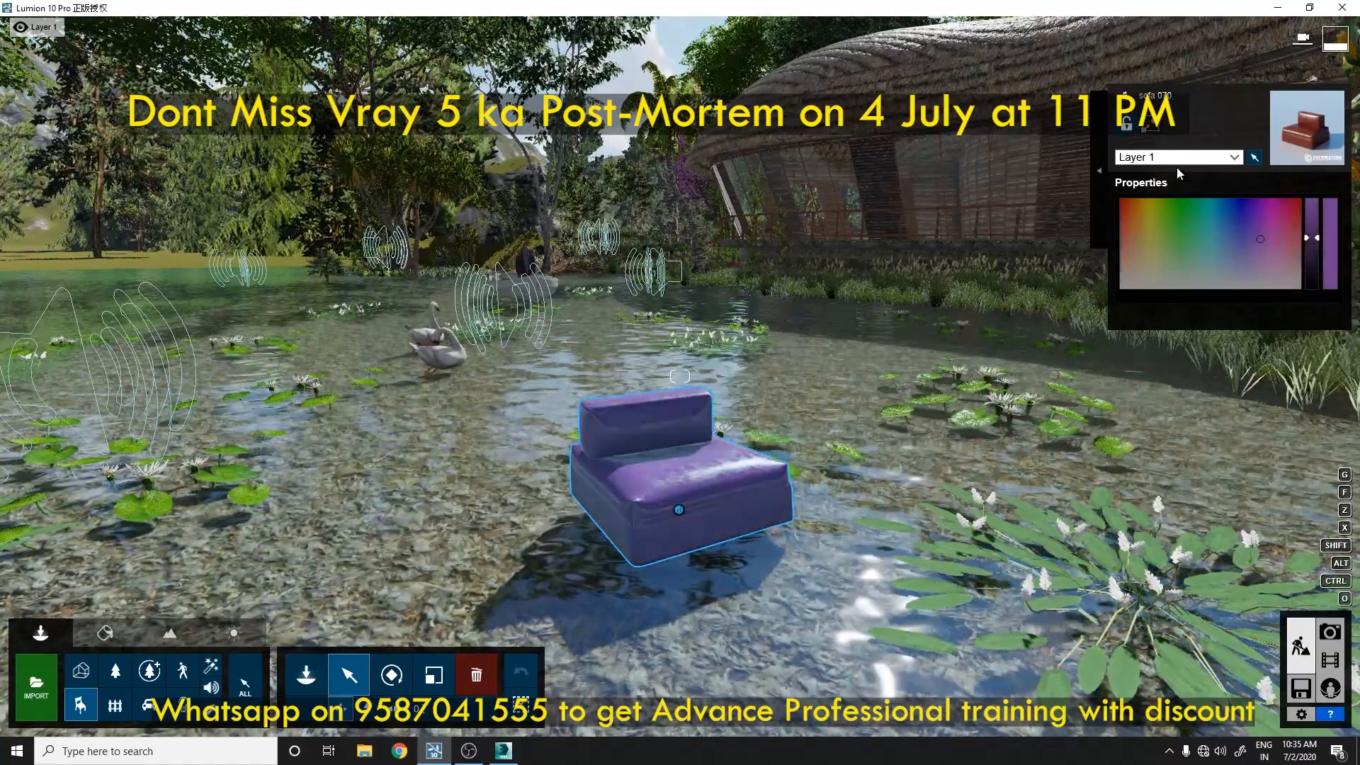
pyautogui.click(1133, 232)
pyautogui.click(1135, 242)
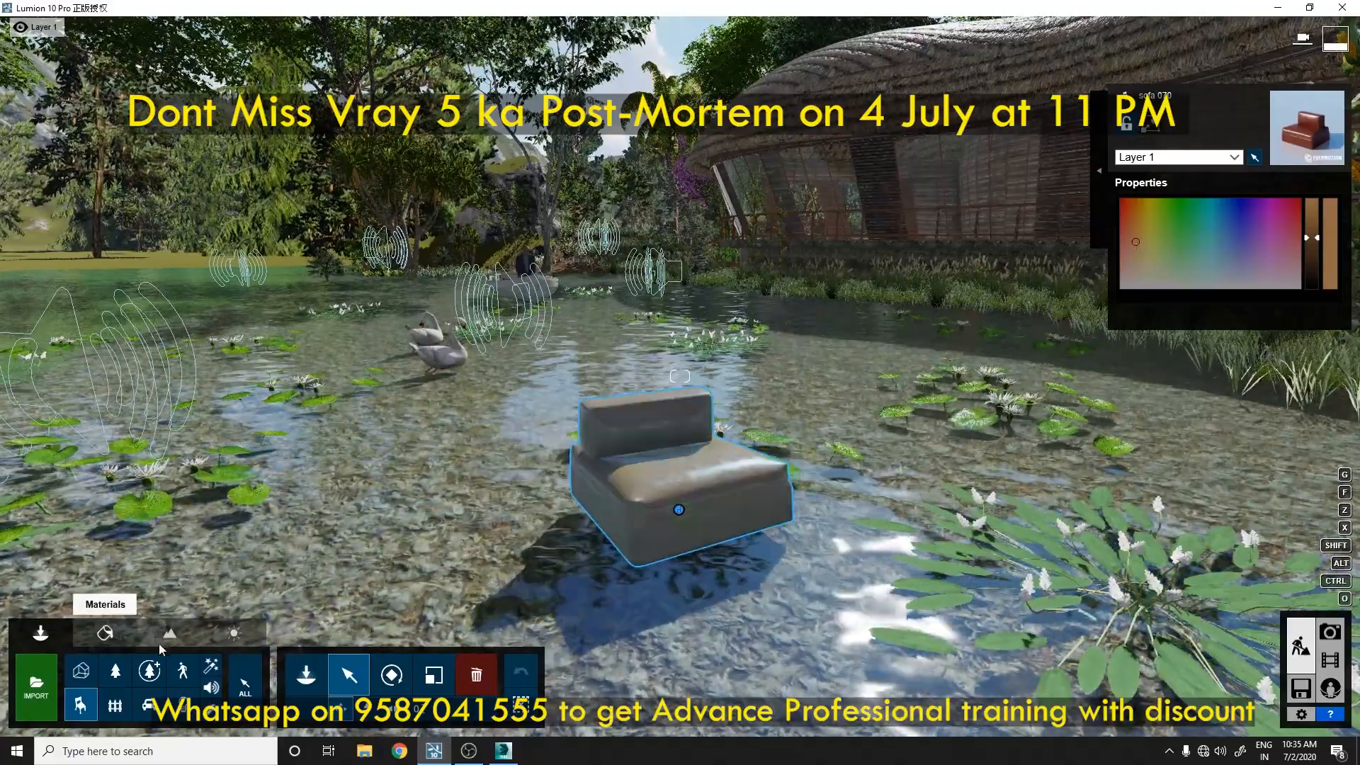
# Lower the tan sofa until it sits partly under the pond's surface and adjust its orientation
pyautogui.moveTo(927, 418); pyautogui.dragTo(868, 542, button='right')
pyautogui.moveTo(680, 376); pyautogui.dragTo(751, 327, button='right')
pyautogui.press('w')
pyautogui.press('a')
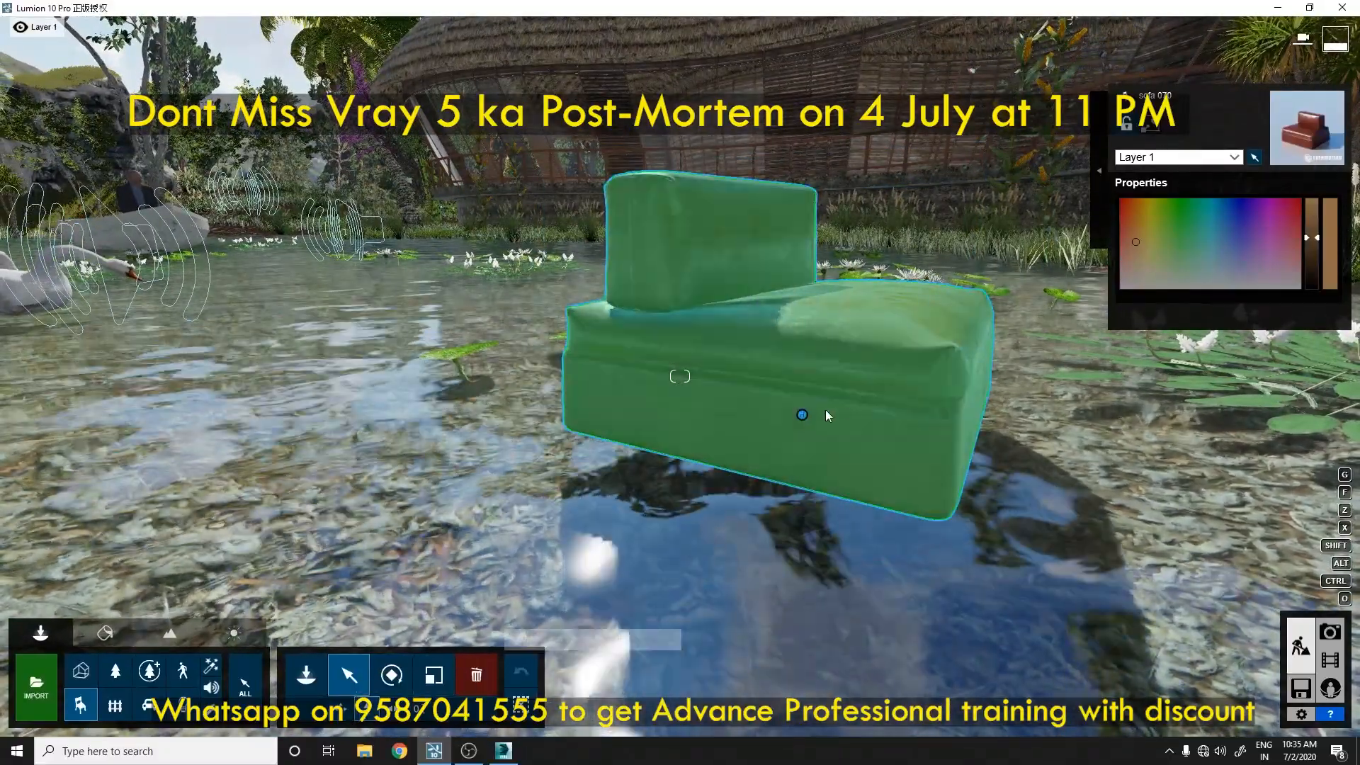
pyautogui.moveTo(801, 418); pyautogui.dragTo(796, 487)
pyautogui.click(392, 676)
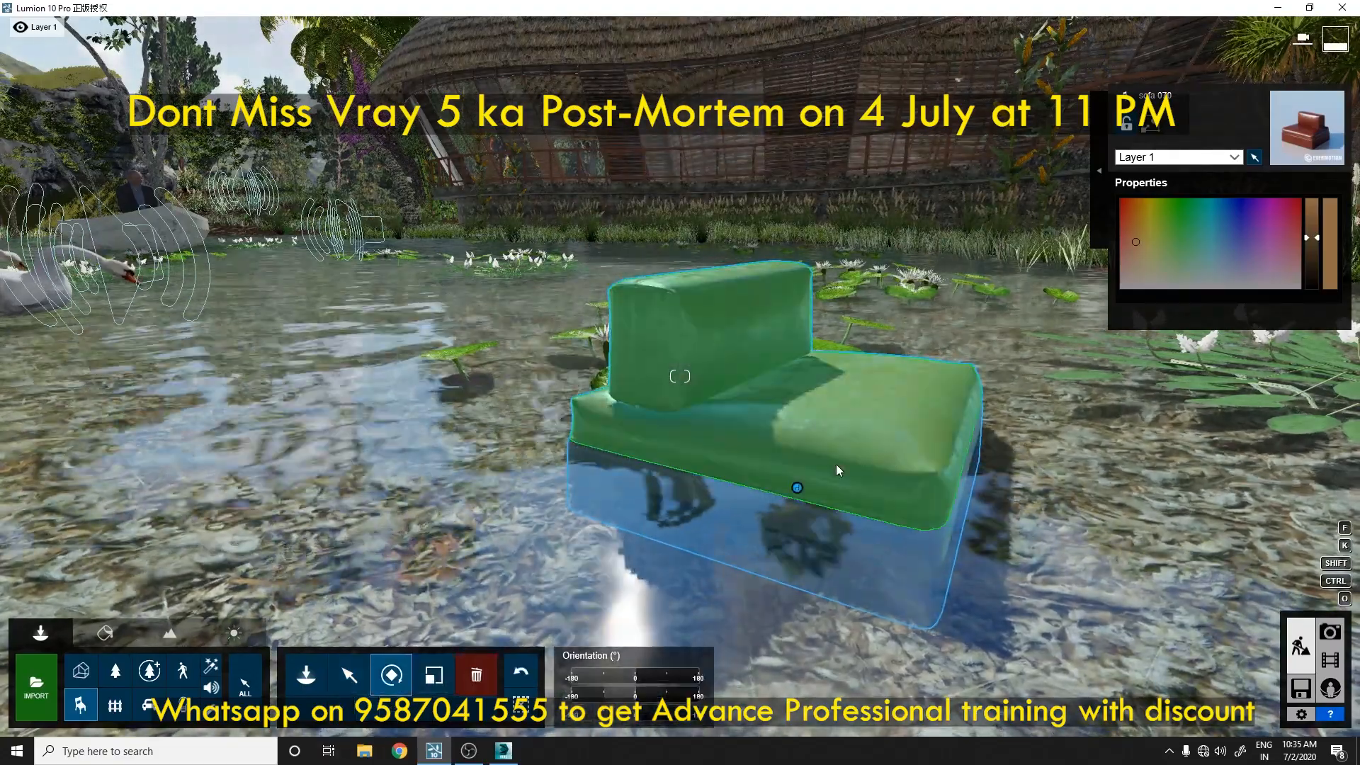
pyautogui.moveTo(846, 499); pyautogui.dragTo(874, 568)
# Try another orientation on the half-submerged sofa and undo the last change
pyautogui.press('s')
pyautogui.moveTo(639, 489)
pyautogui.mouseDown(button='right')
pyautogui.moveTo(624, 498)
pyautogui.moveTo(656, 523)
pyautogui.moveTo(653, 496)
pyautogui.mouseUp(button='right')
pyautogui.press('w')
pyautogui.press('w')
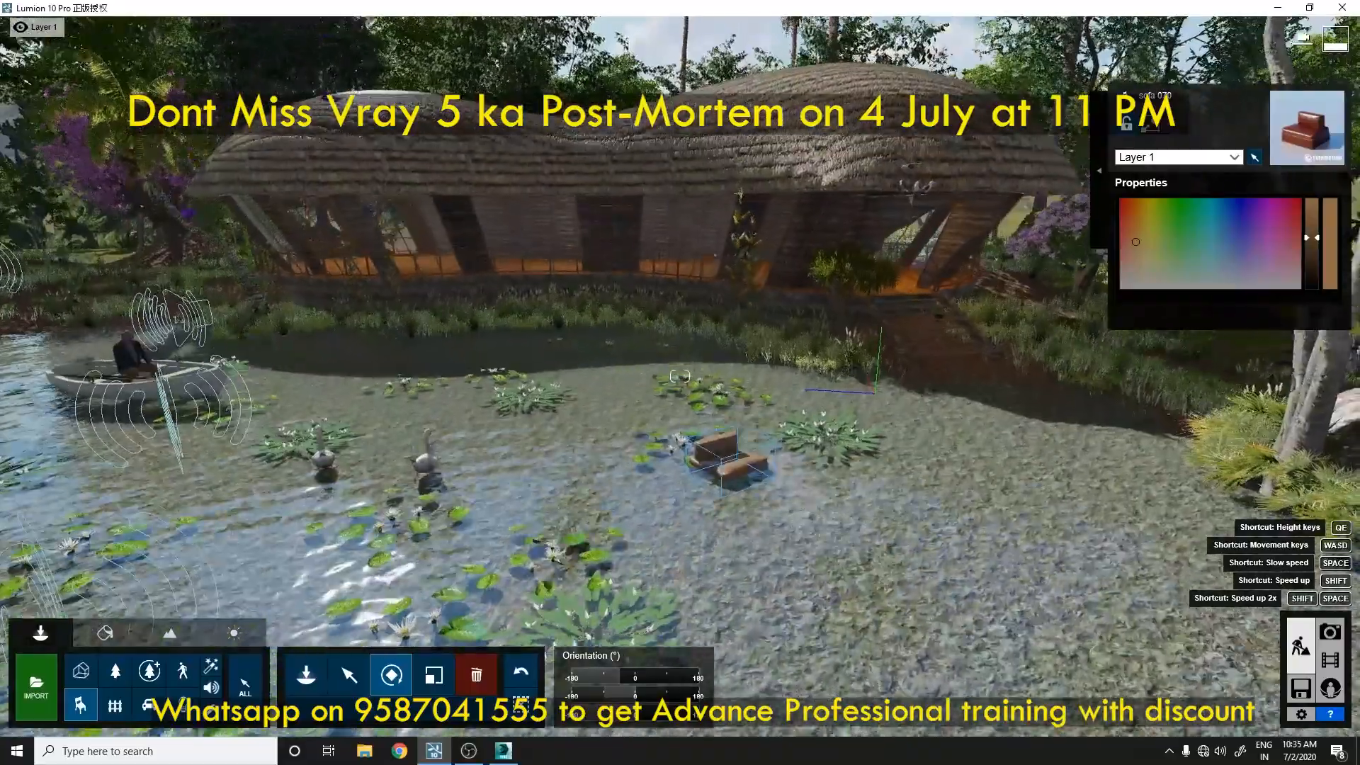
pyautogui.press('d')
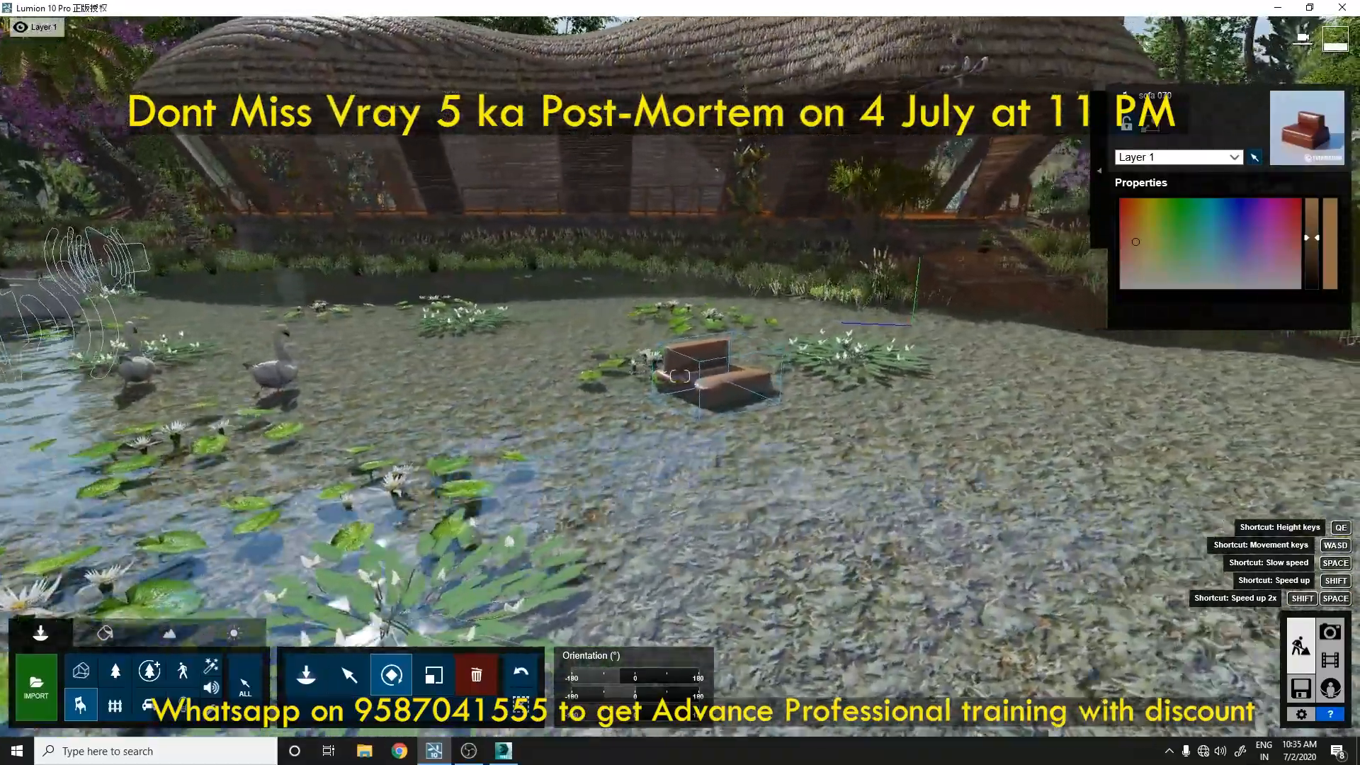
pyautogui.press('q')
pyautogui.press('w')
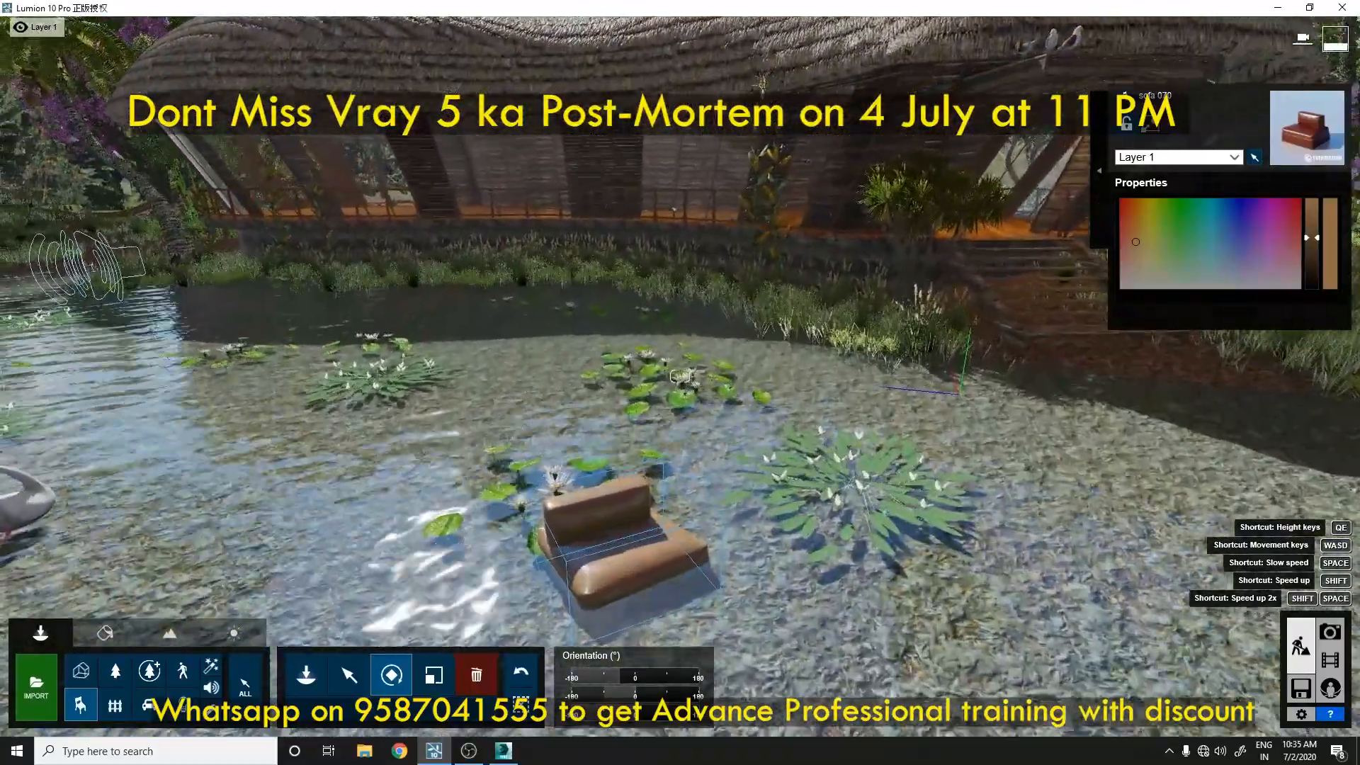
pyautogui.moveTo(630, 439); pyautogui.dragTo(630, 482, button='right')
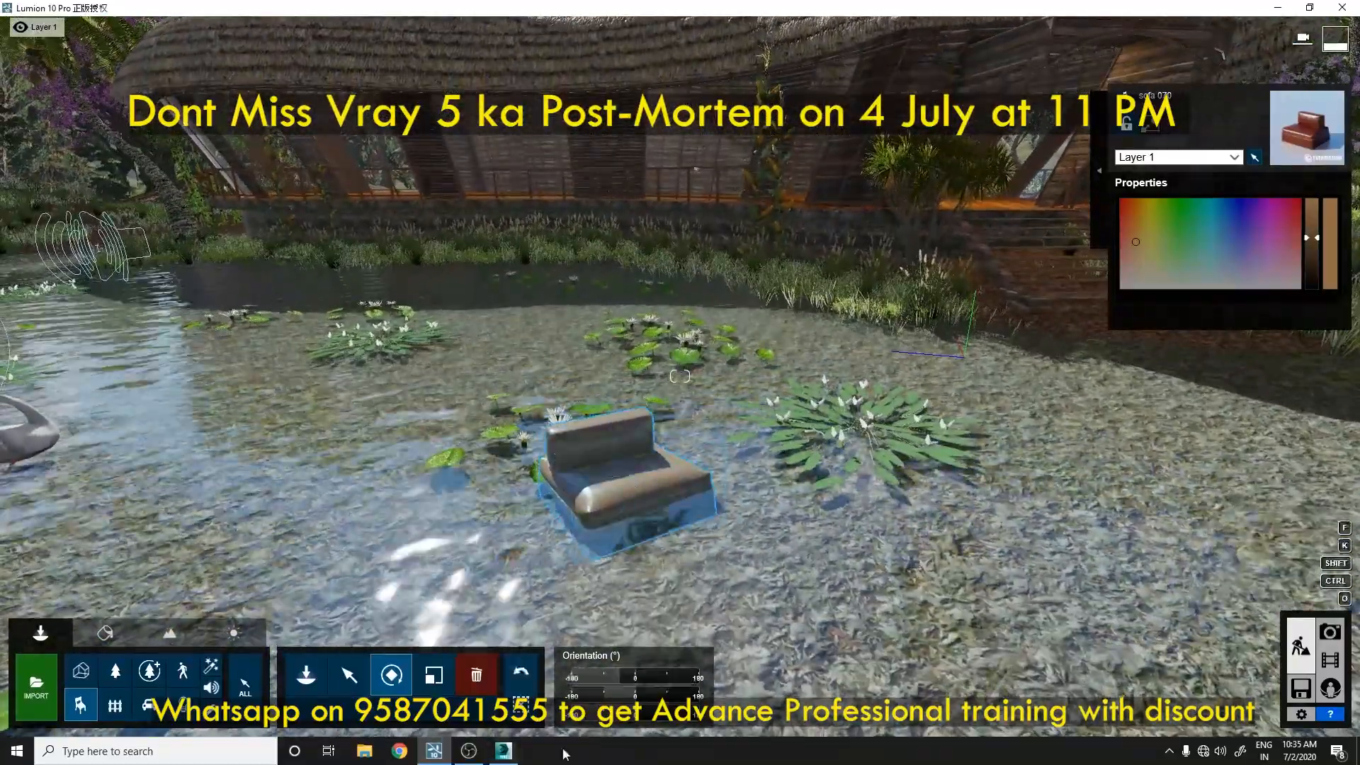
pyautogui.moveTo(564, 677); pyautogui.dragTo(611, 715)
pyautogui.click(521, 672)
# Lower the sun height to turn the scene above the thatched building to dusk
pyautogui.moveTo(817, 556); pyautogui.dragTo(623, 368, button='right')
pyautogui.press('w')
pyautogui.press('w')
pyautogui.moveTo(758, 599); pyautogui.dragTo(753, 630, button='right')
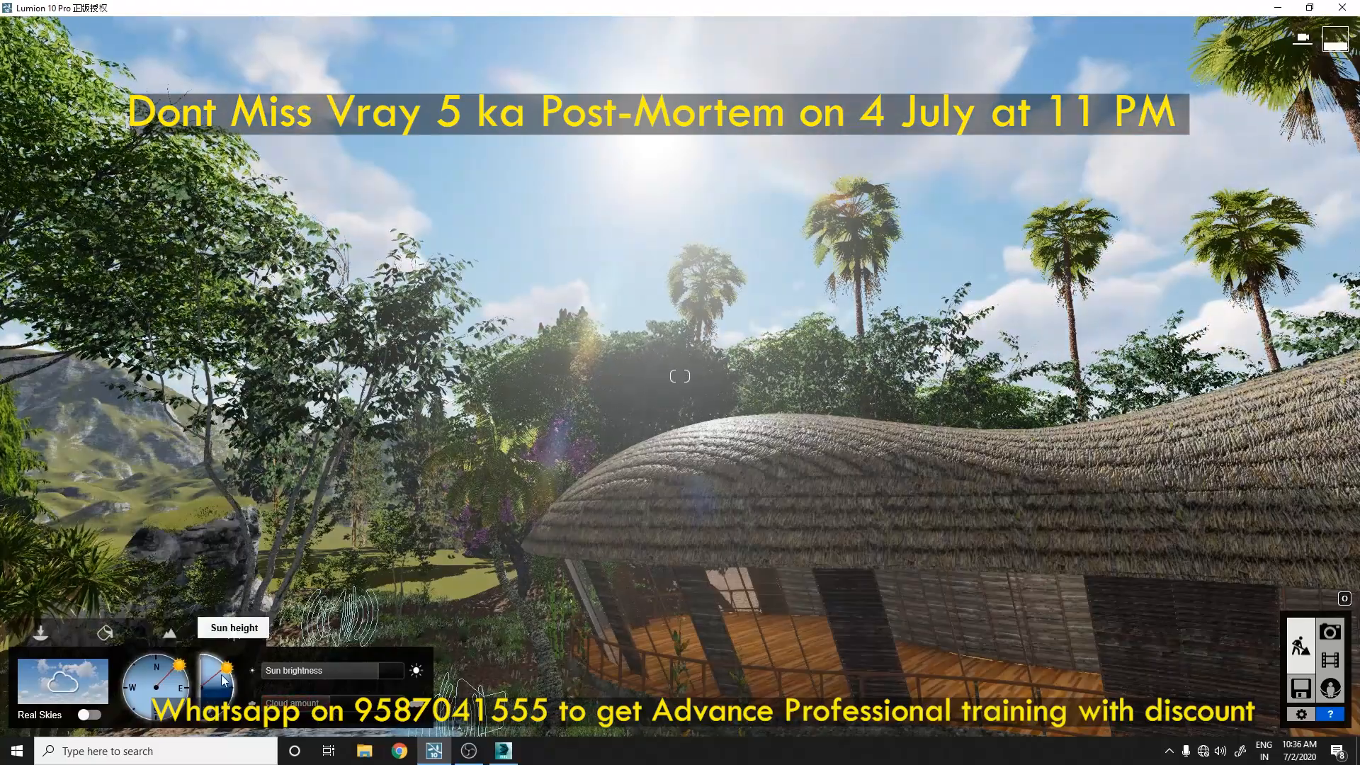
pyautogui.moveTo(222, 680); pyautogui.dragTo(232, 691)
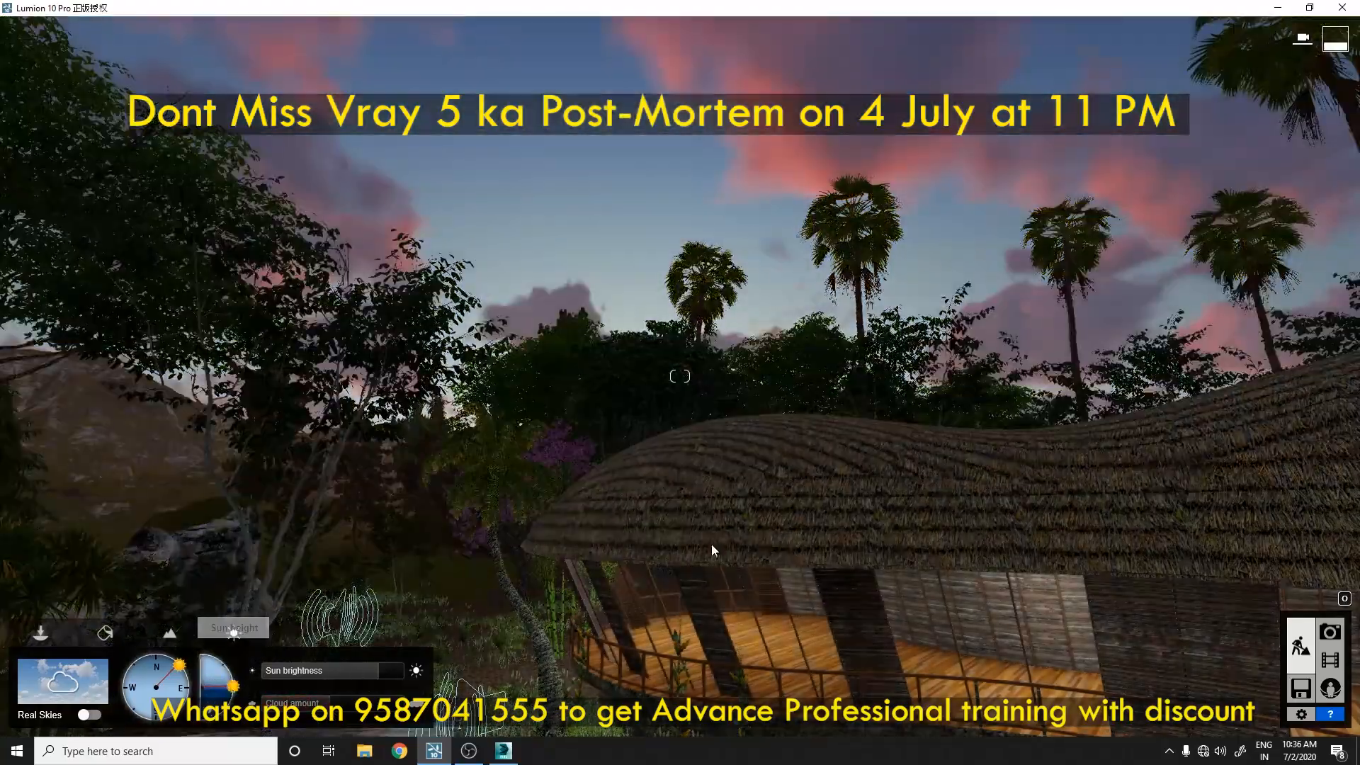
# Pull back across the pond to view the whole thatched building in the dusk lighting
pyautogui.moveTo(768, 548); pyautogui.dragTo(781, 423, button='right')
pyautogui.press('s')
pyautogui.press('s')
pyautogui.press('e')
pyautogui.press('w')
pyautogui.press('q')
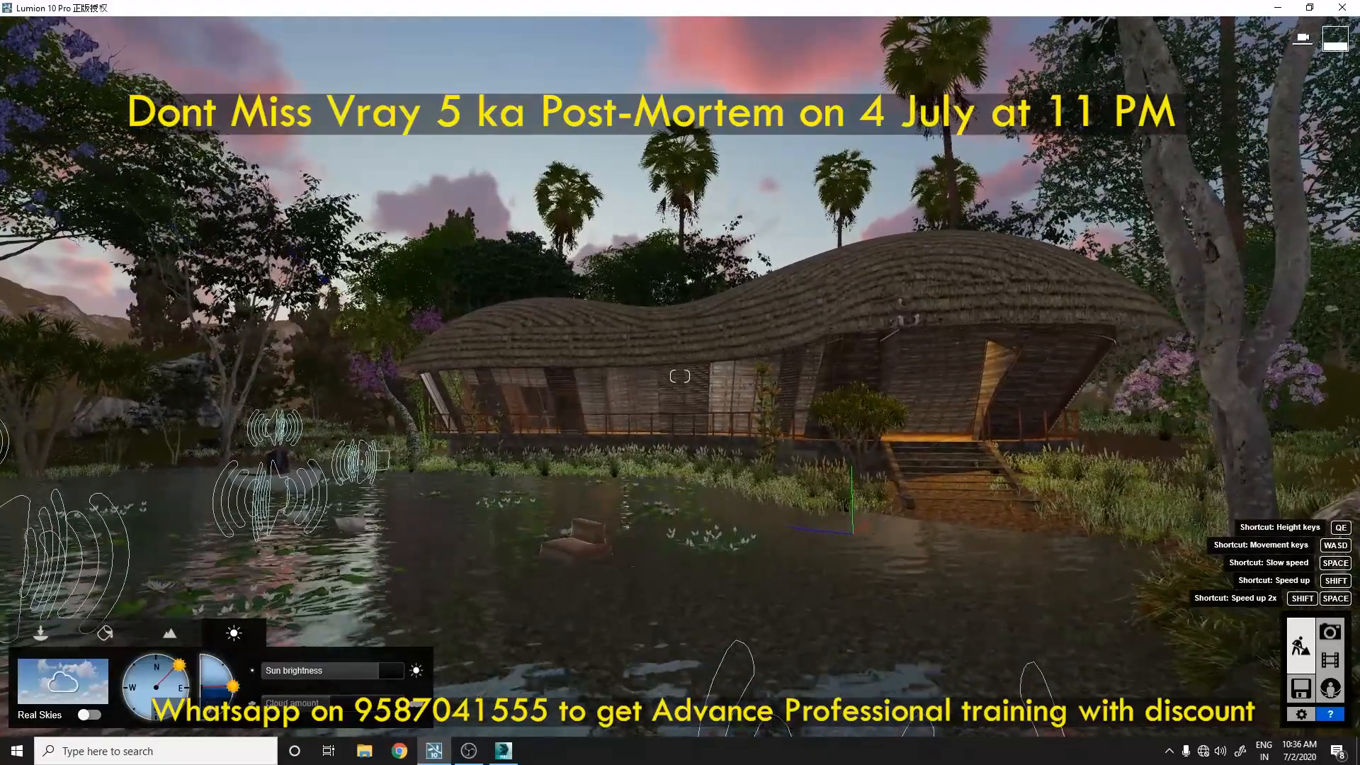
pyautogui.press('w')
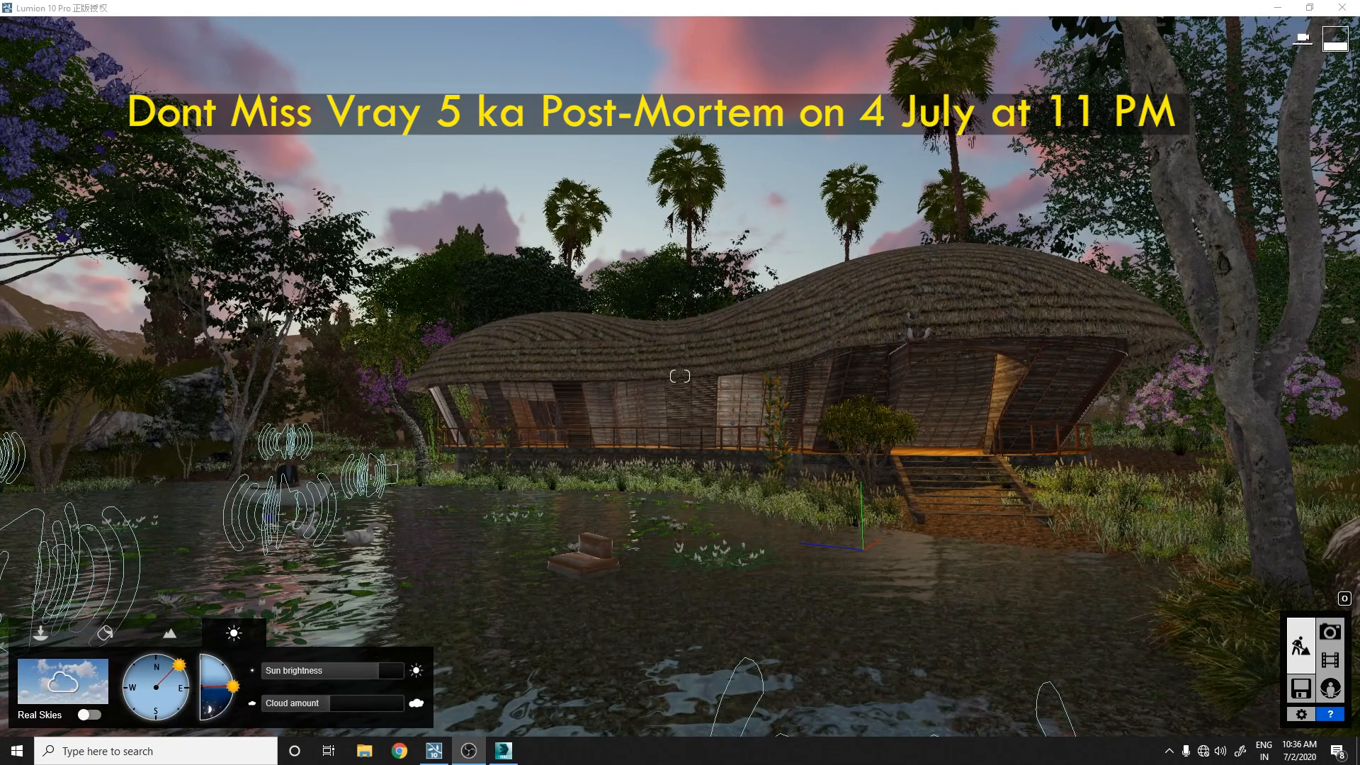
# Examine the dusk scene from the water, moving in to the man in the rowing boat and the swans
pyautogui.press('a')
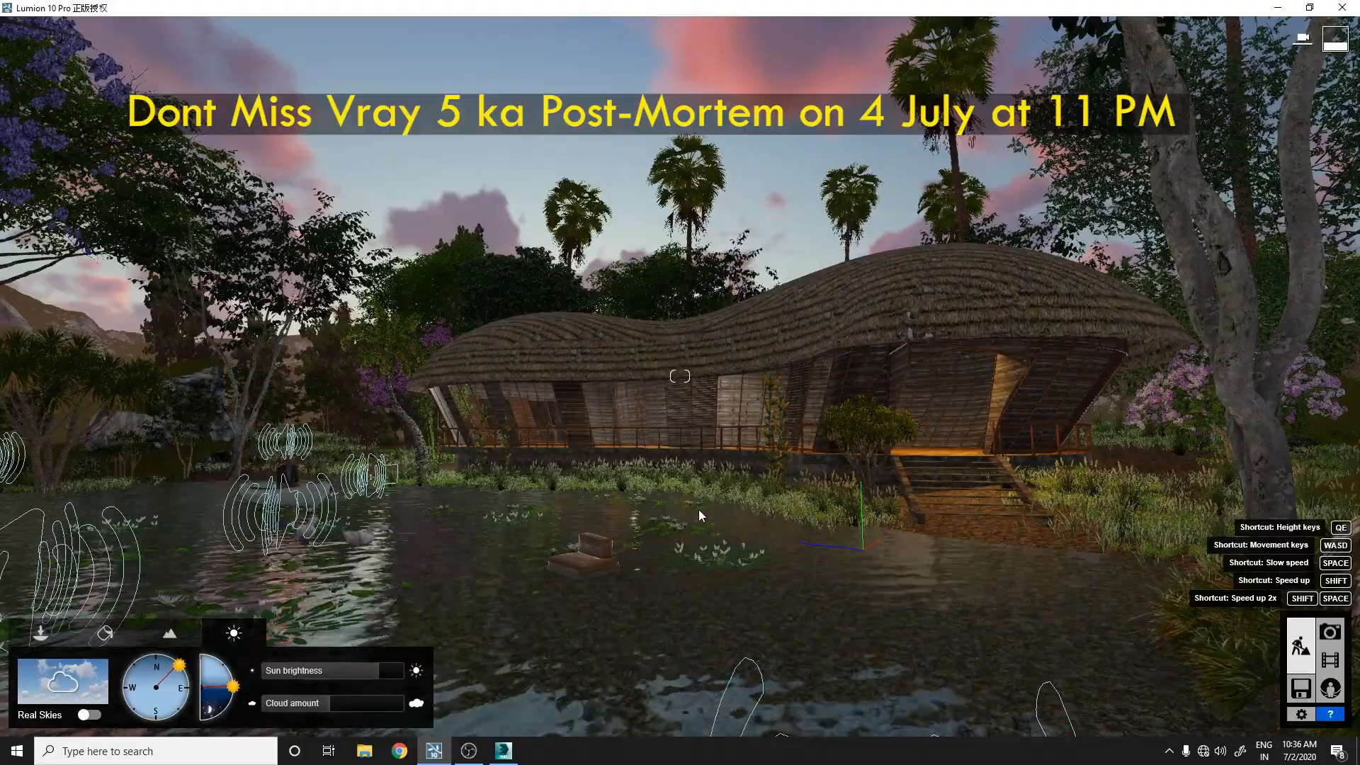
pyautogui.press('w')
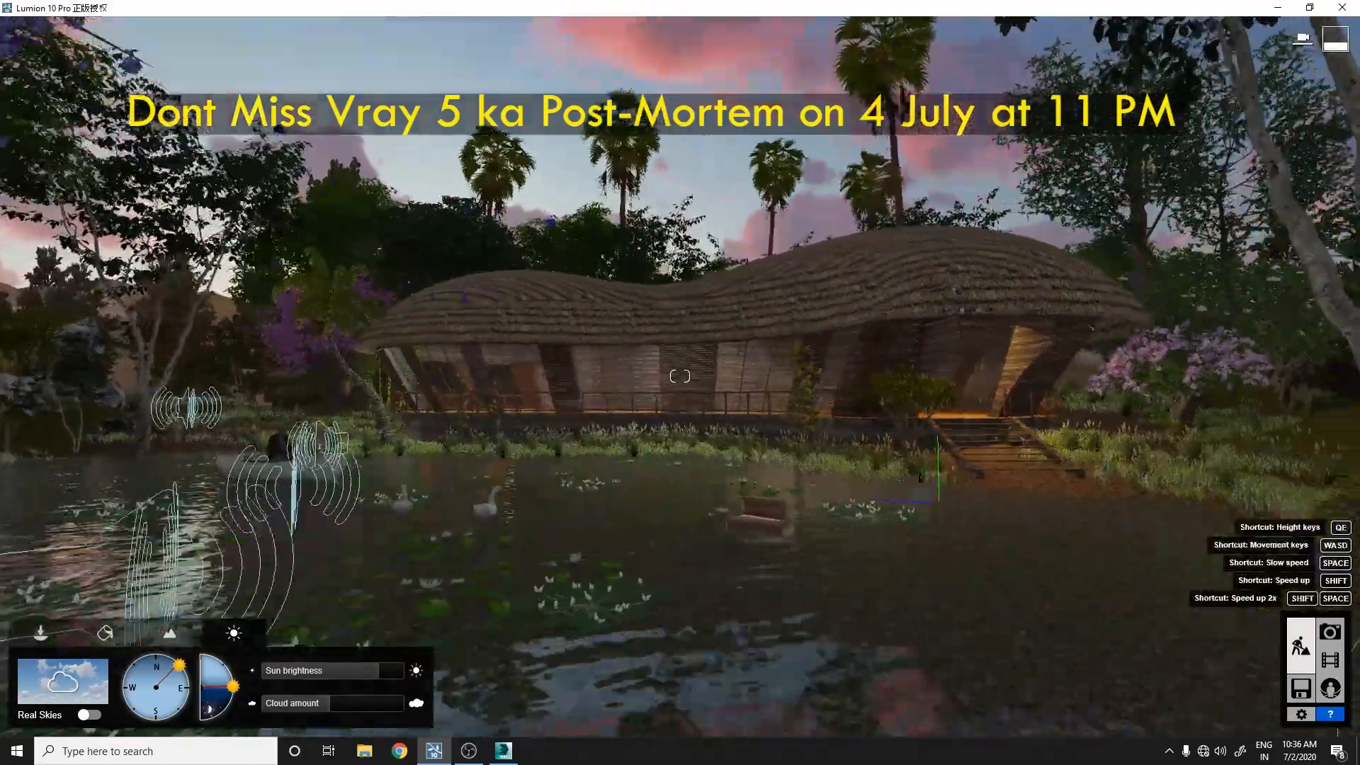
pyautogui.press('w')
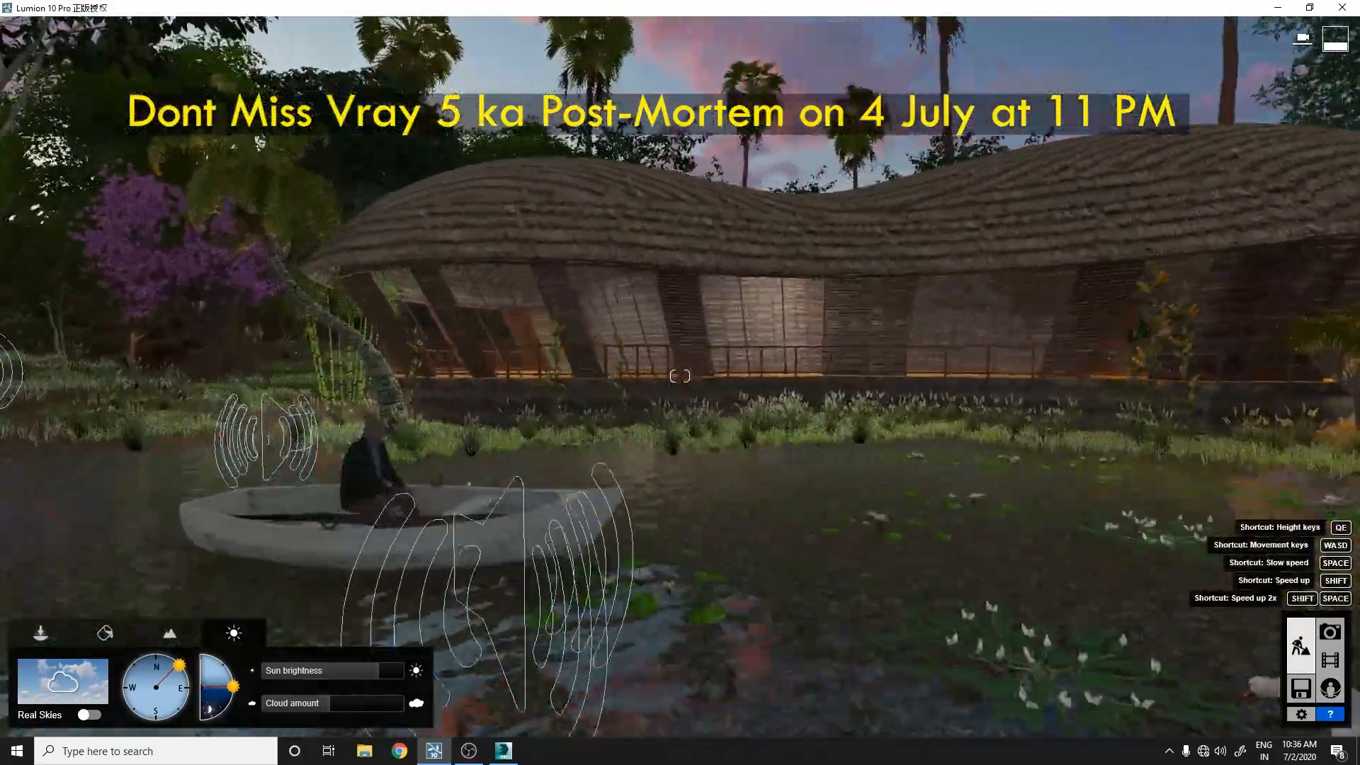
pyautogui.press('a')
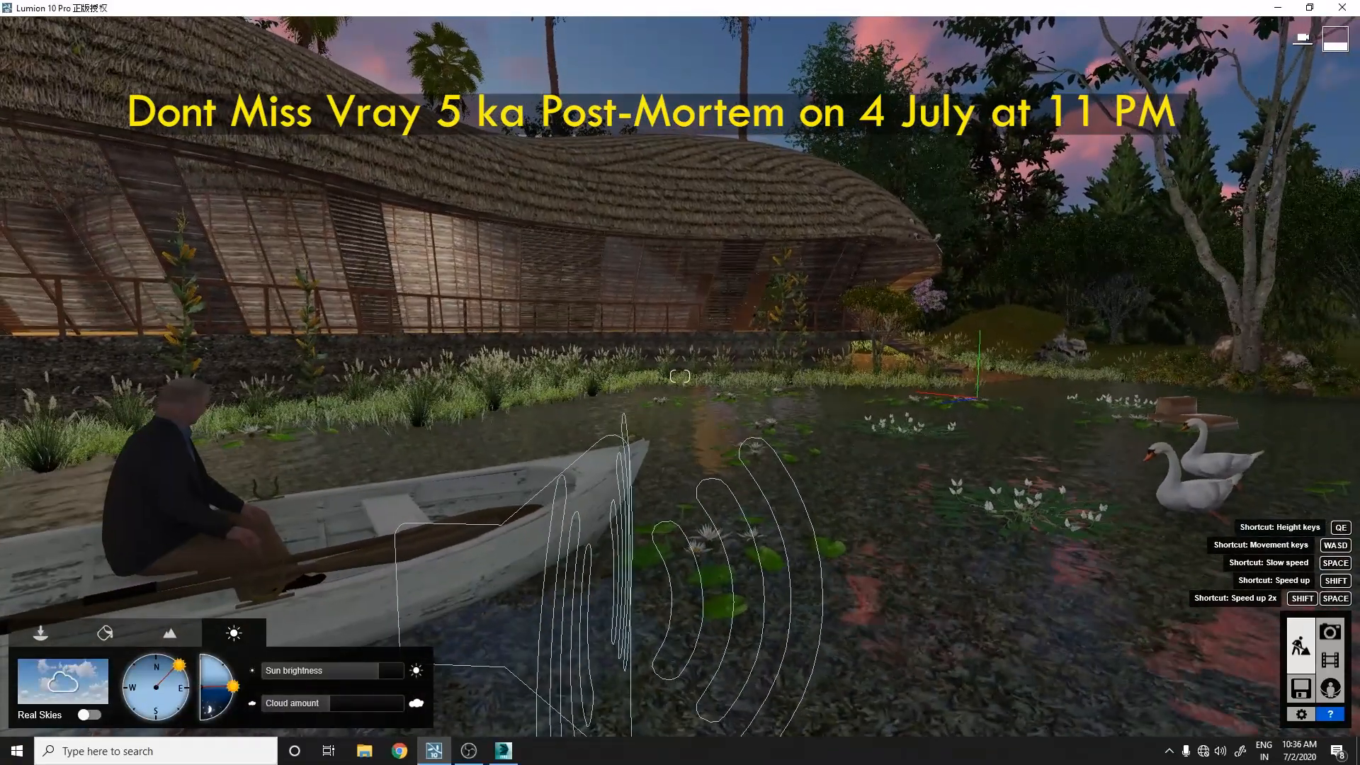
pyautogui.press('s')
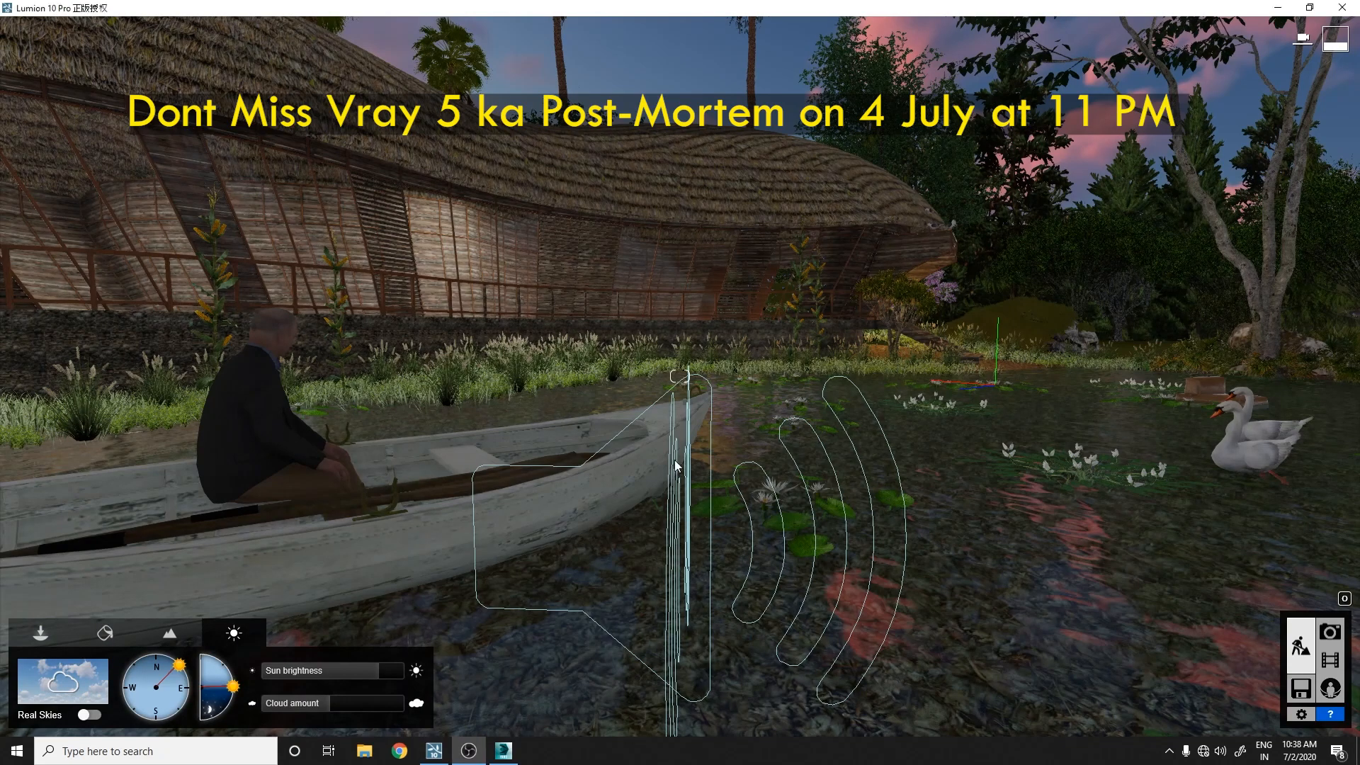
# Face the wooded shore beyond the boat and apply the last of the nine cloud presets to the sky
pyautogui.moveTo(571, 446); pyautogui.dragTo(503, 401, button='right')
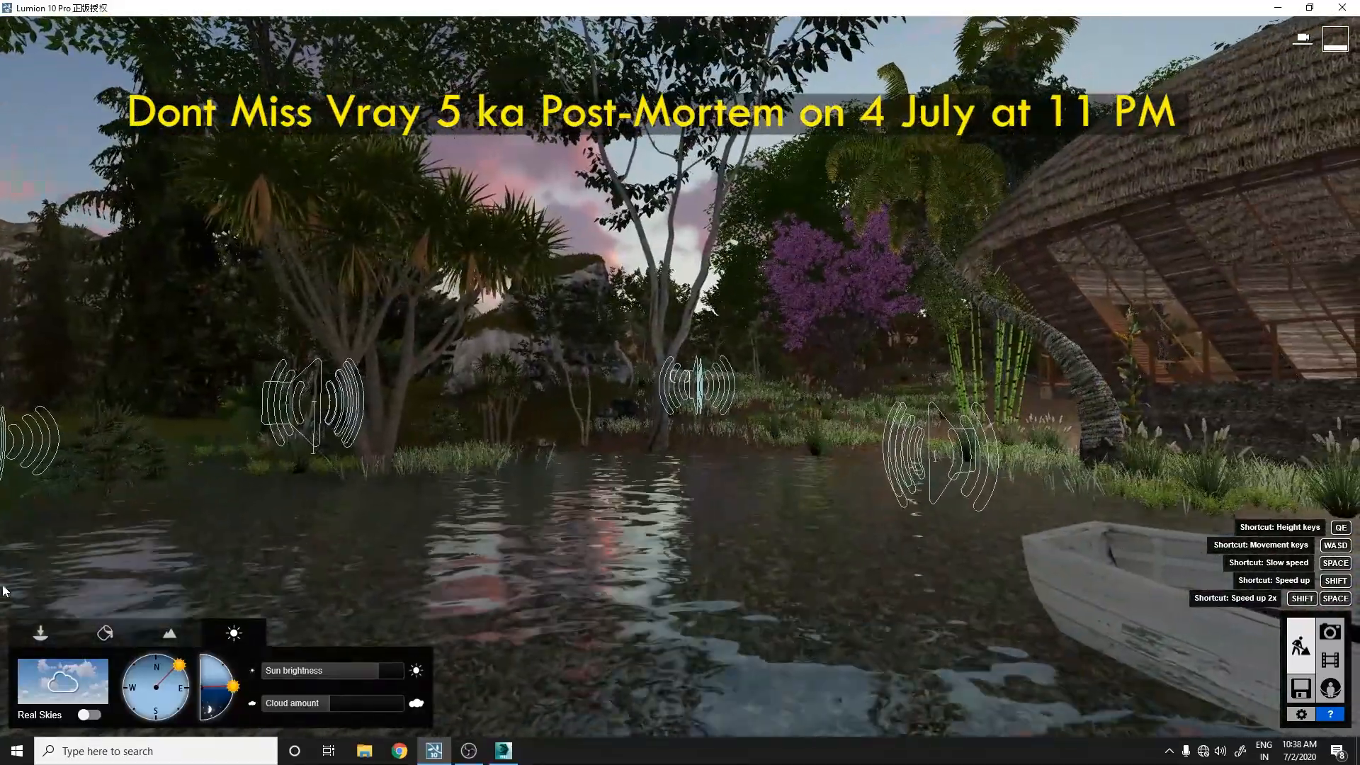
pyautogui.click(62, 680)
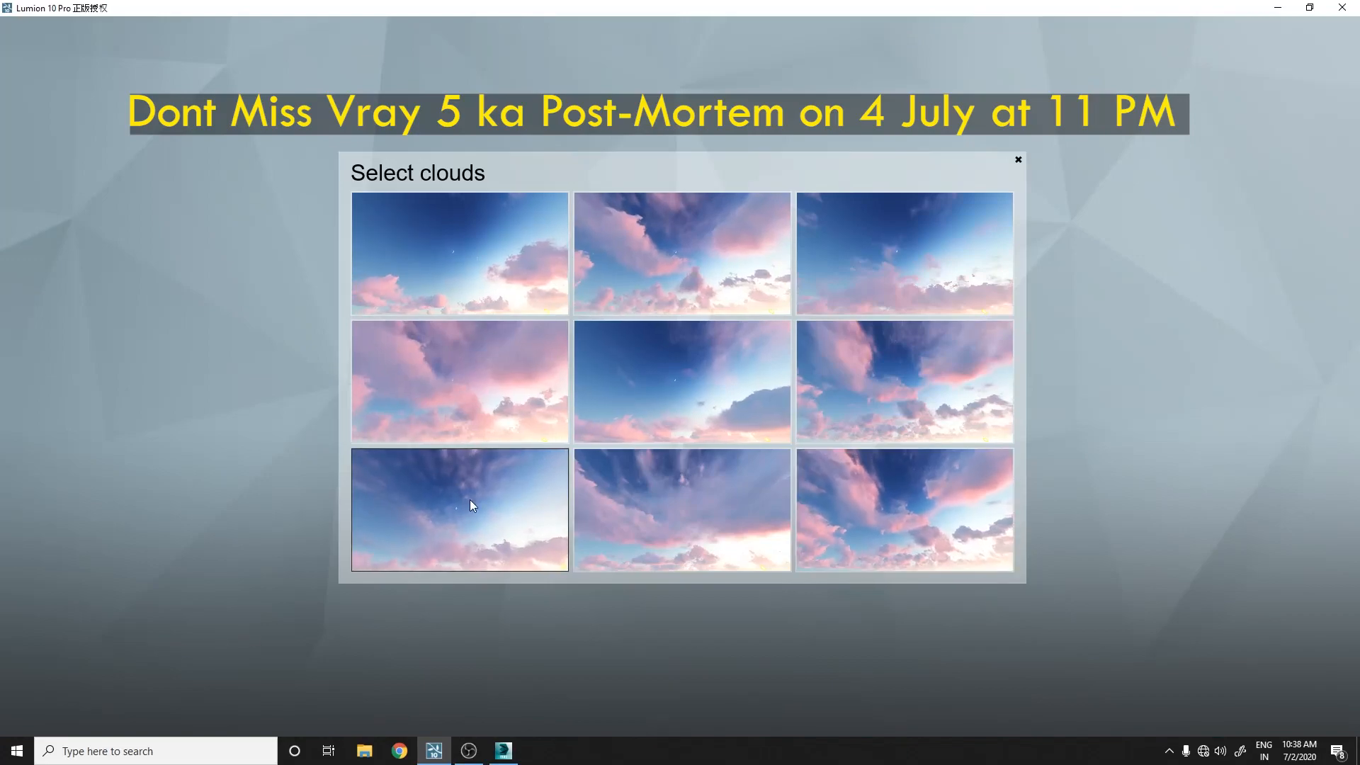
pyautogui.click(891, 489)
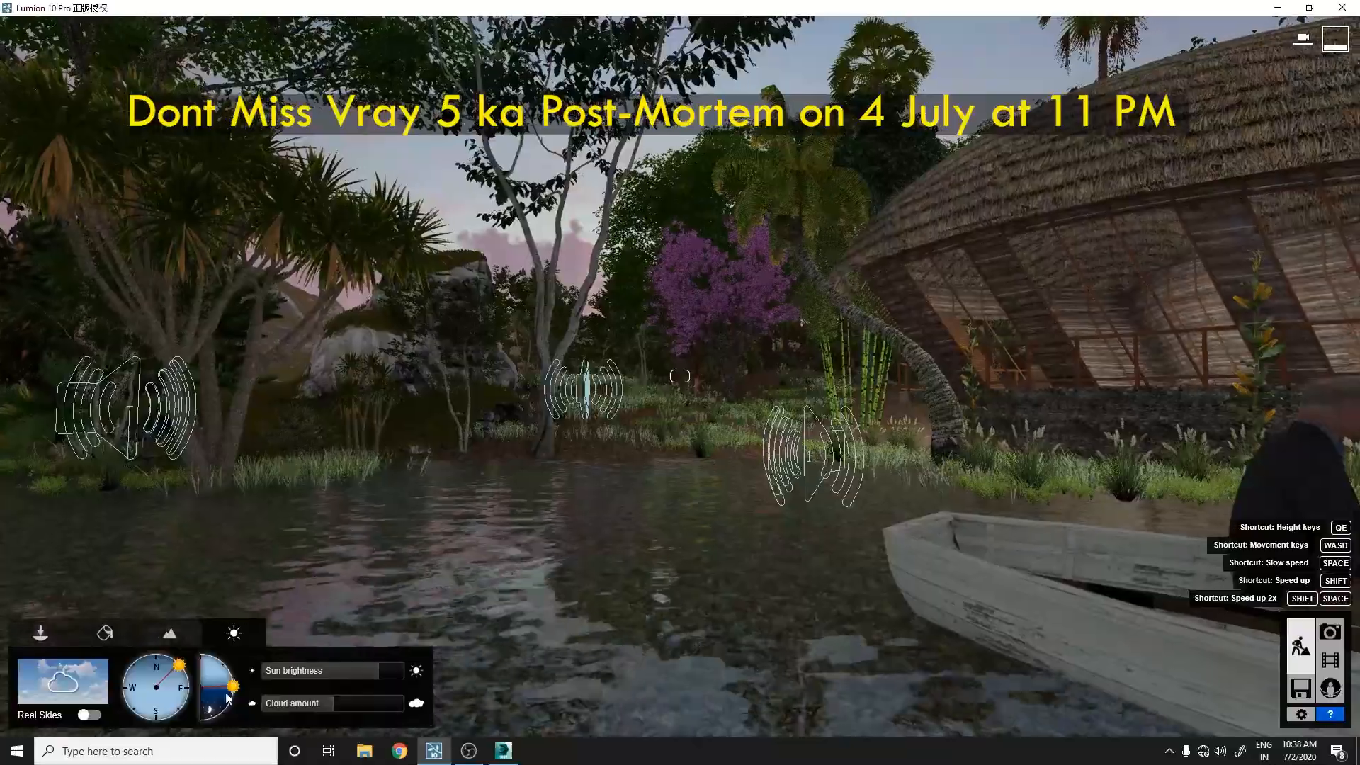
# Open the landscape paint tools and examine the grass on the open lawn beside the pond up close
pyautogui.click(170, 634)
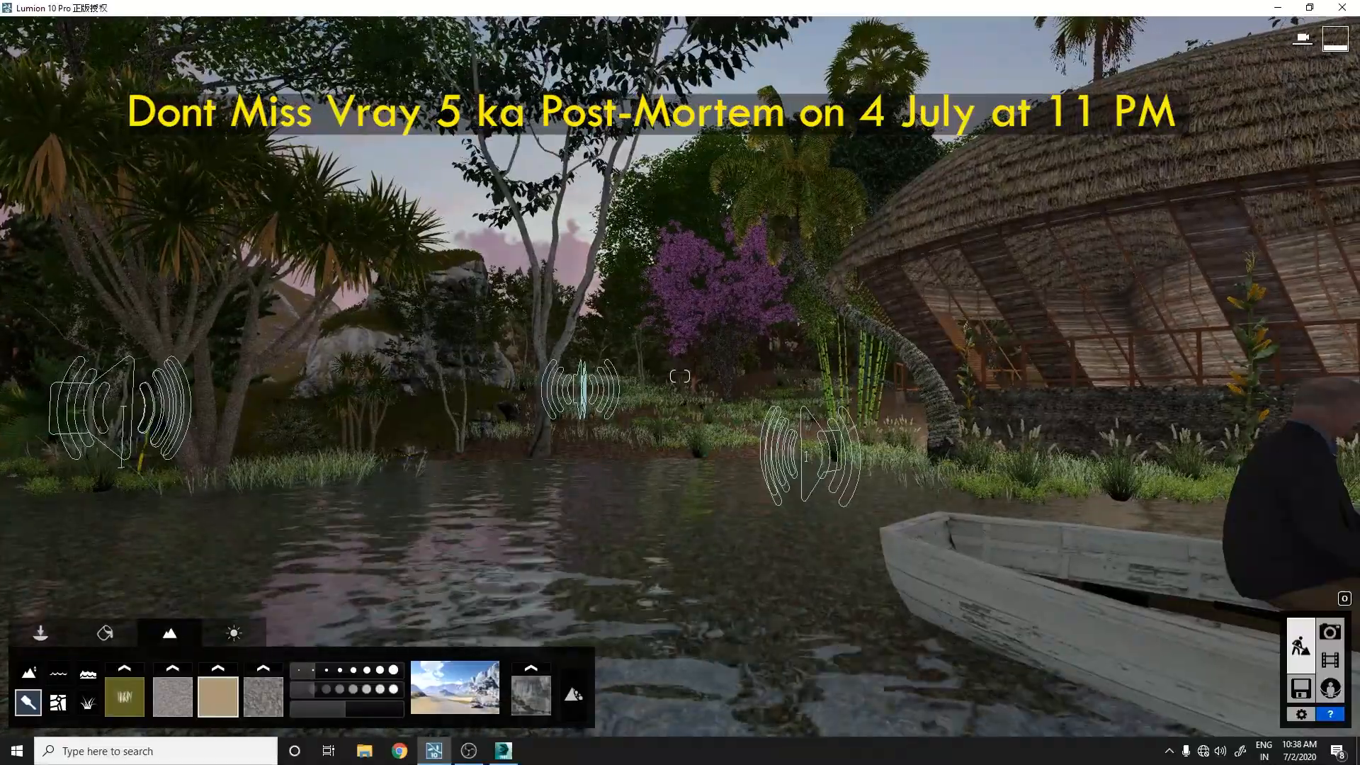
pyautogui.press('w')
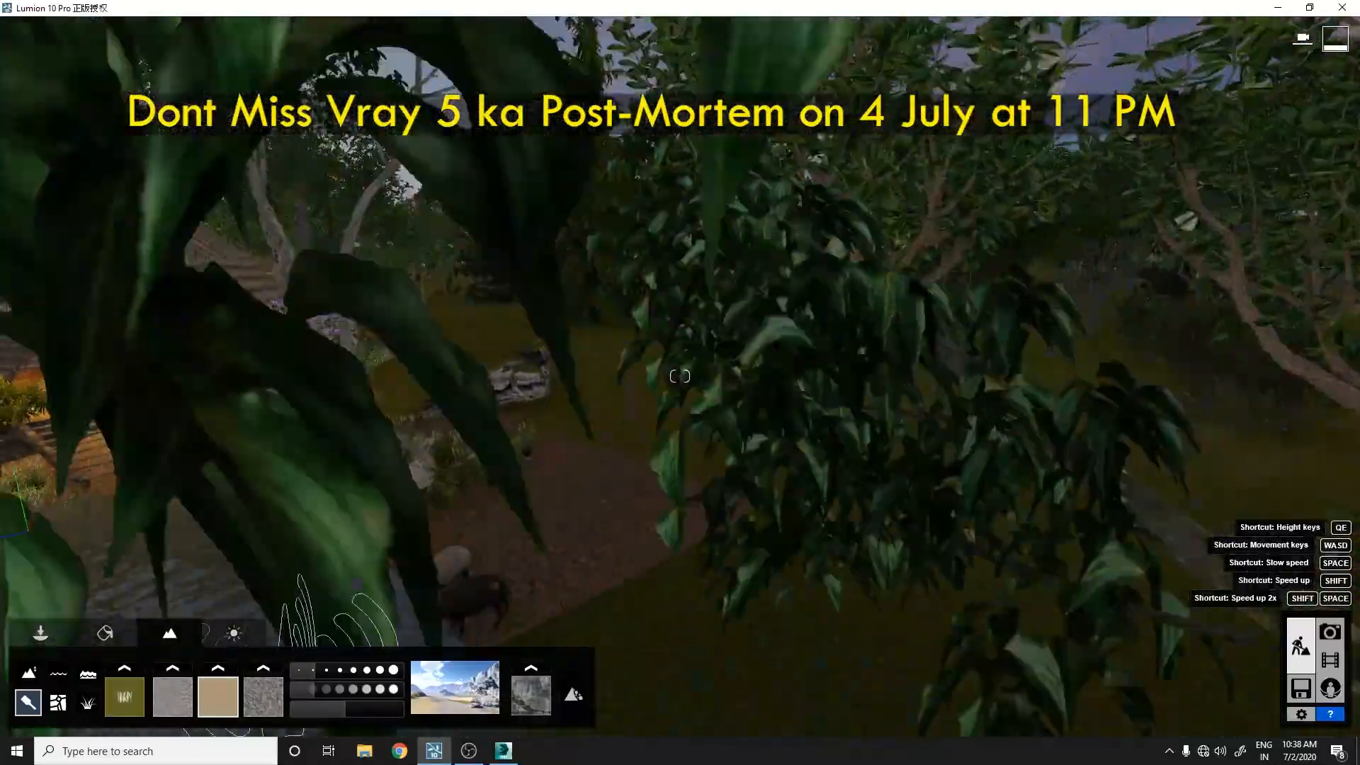
pyautogui.press('s')
pyautogui.press('w')
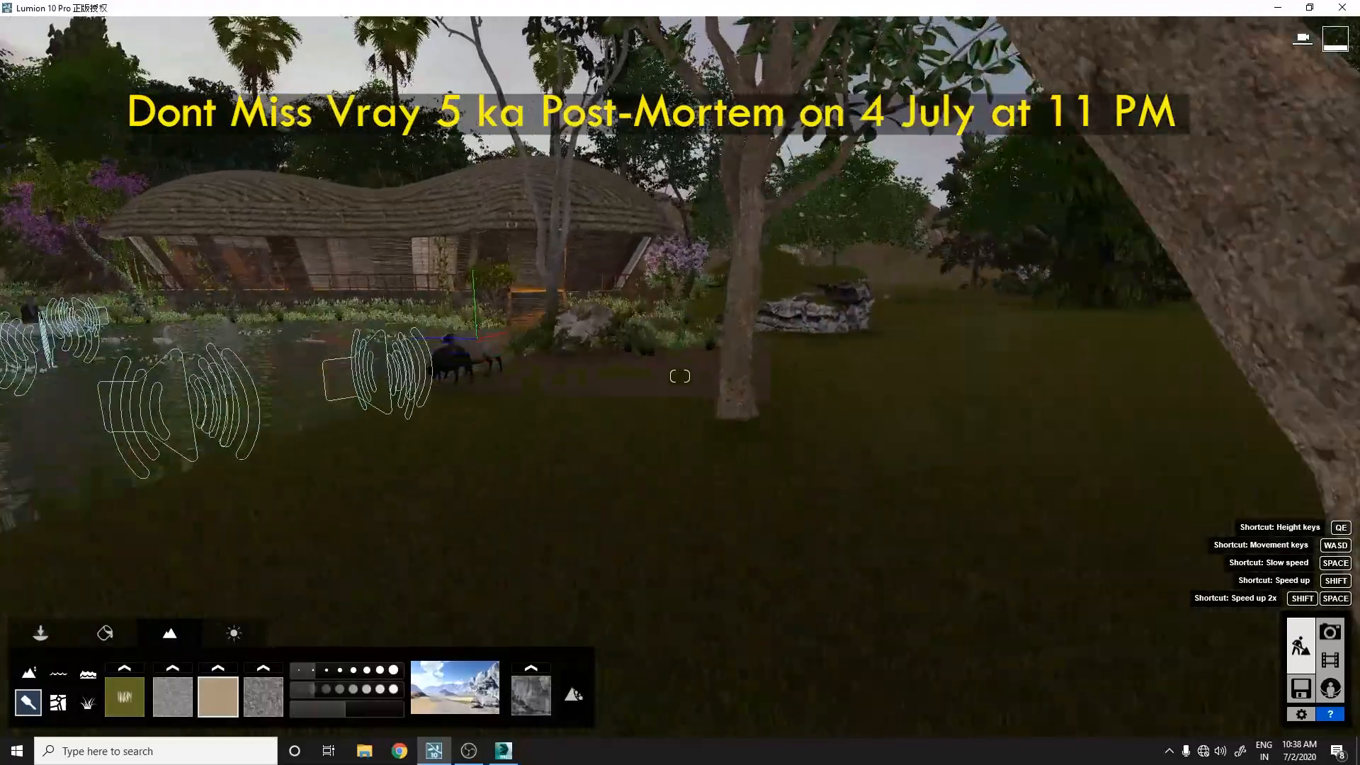
pyautogui.press('d')
pyautogui.press('e')
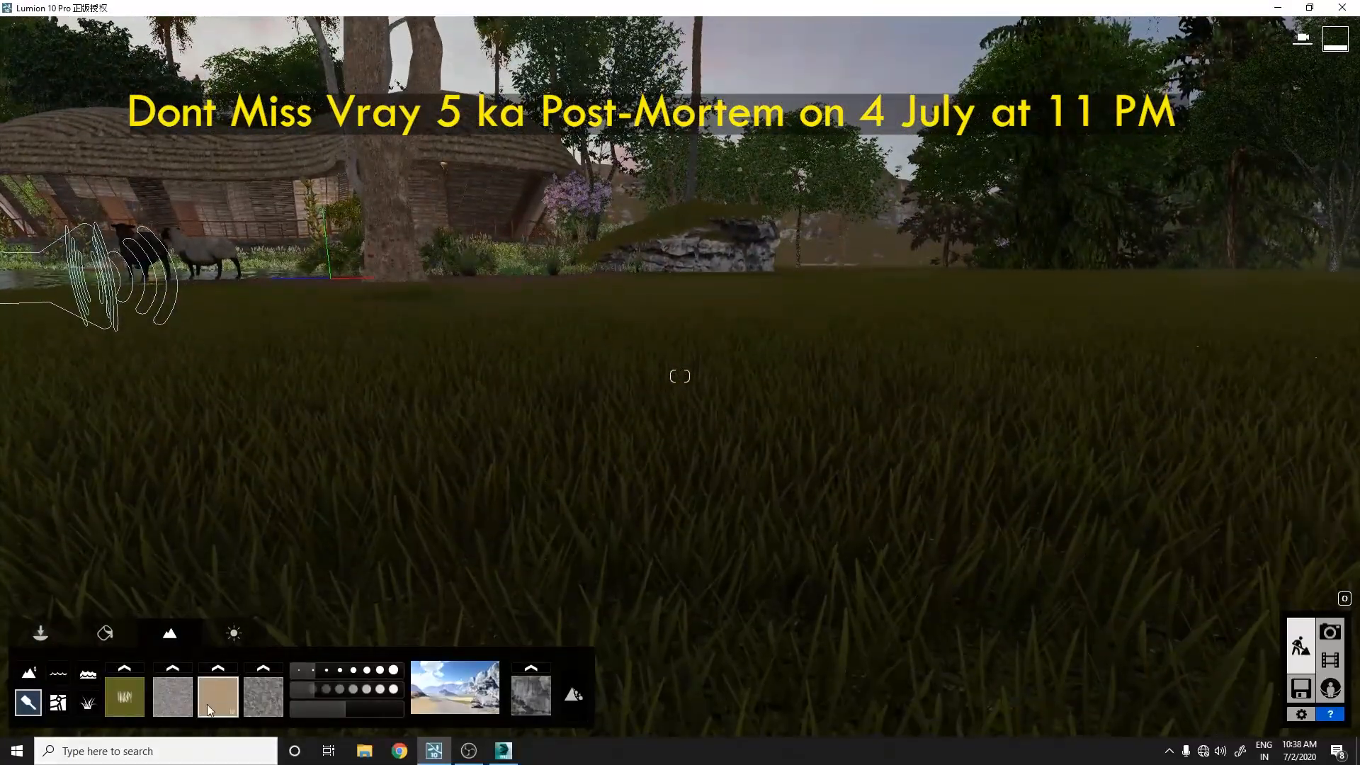
pyautogui.press('q')
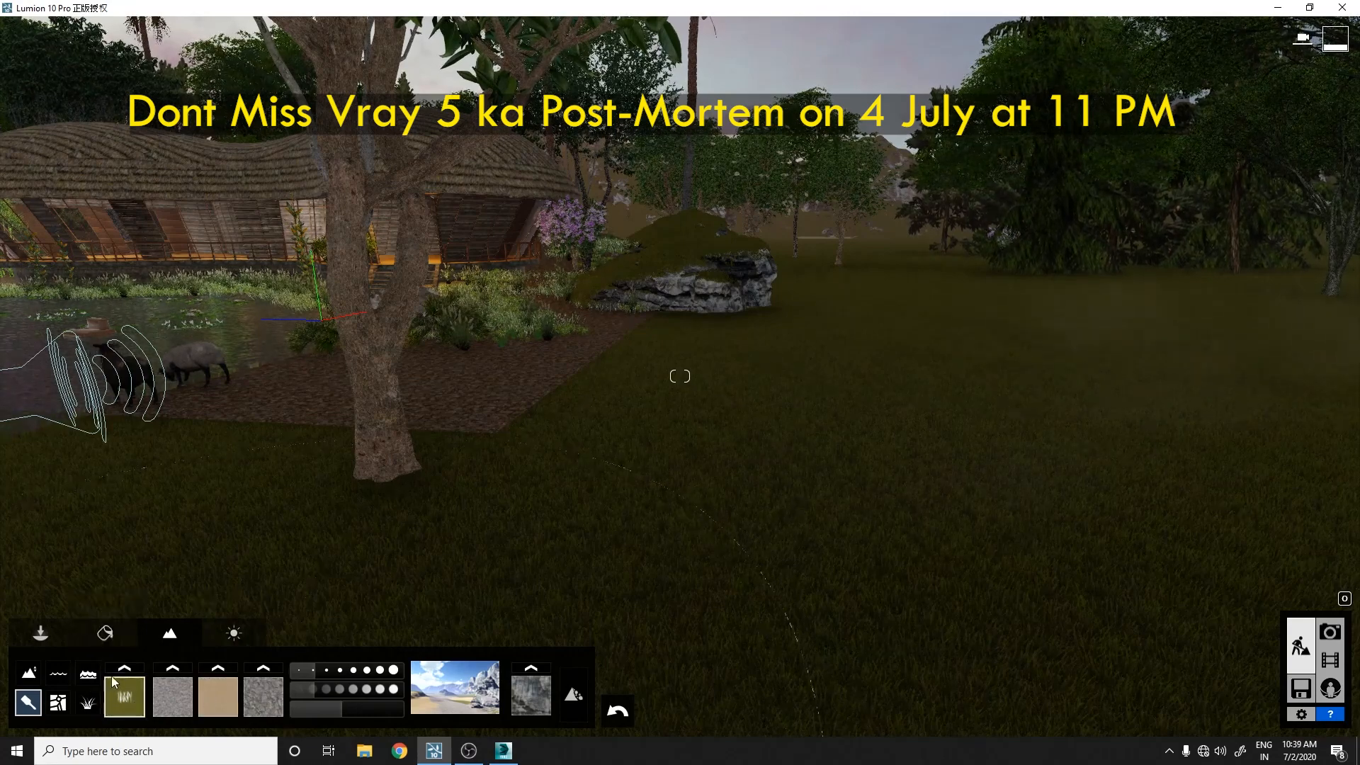
# Go past the ocean and water options to the terrain height tools and sculpt uneven bumps and hollows in the lawn near the rock outcrop
pyautogui.click(90, 675)
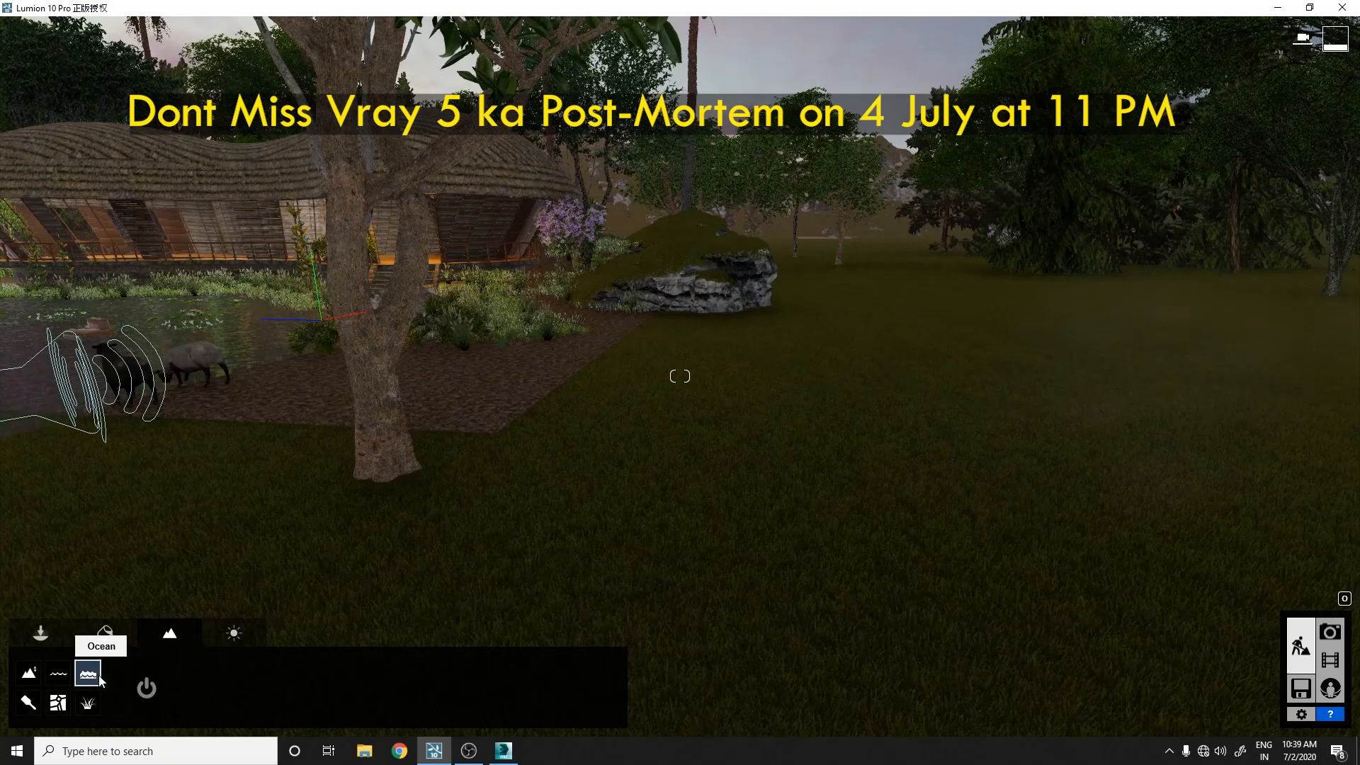
pyautogui.click(56, 676)
pyautogui.click(29, 676)
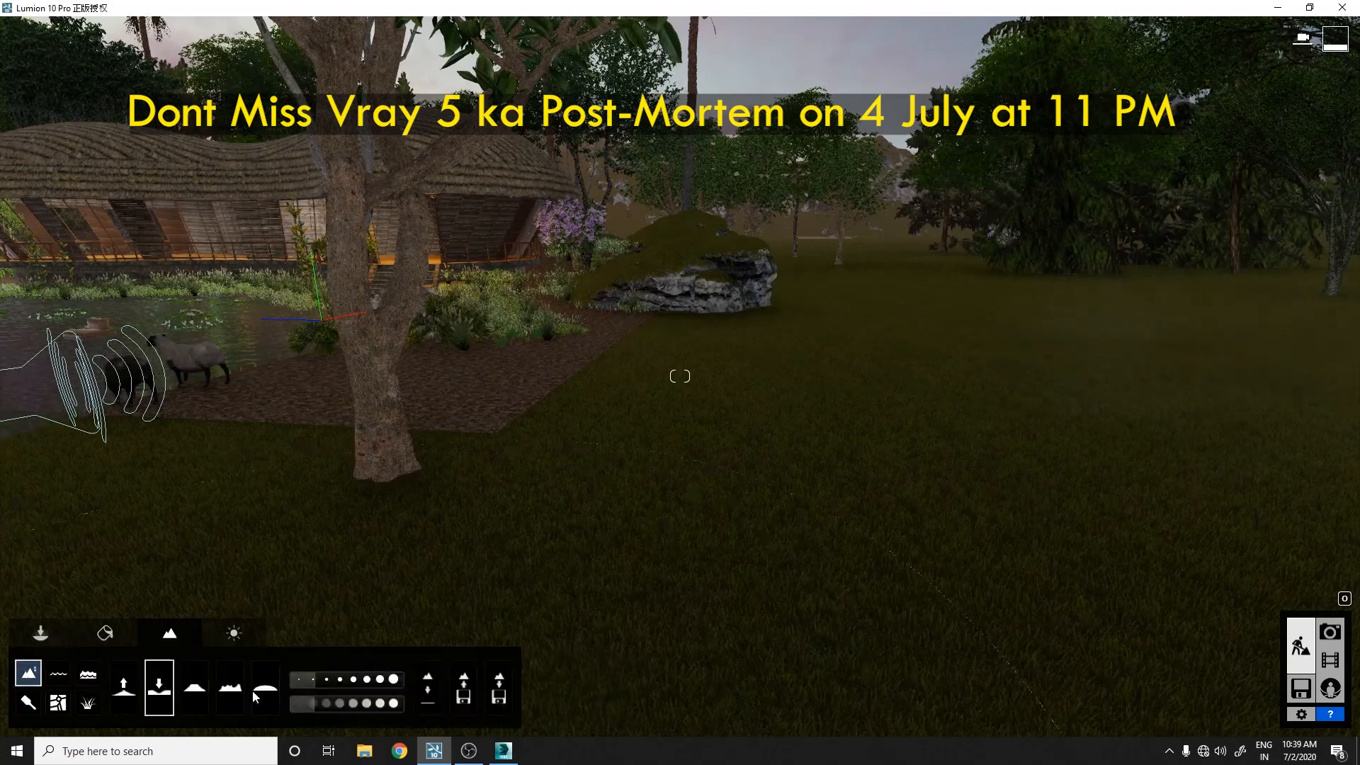
pyautogui.moveTo(922, 524); pyautogui.dragTo(971, 438)
pyautogui.press('w')
pyautogui.moveTo(899, 363)
pyautogui.mouseDown(button='right')
pyautogui.moveTo(955, 414)
pyautogui.moveTo(981, 385)
pyautogui.moveTo(975, 443)
pyautogui.mouseUp(button='right')
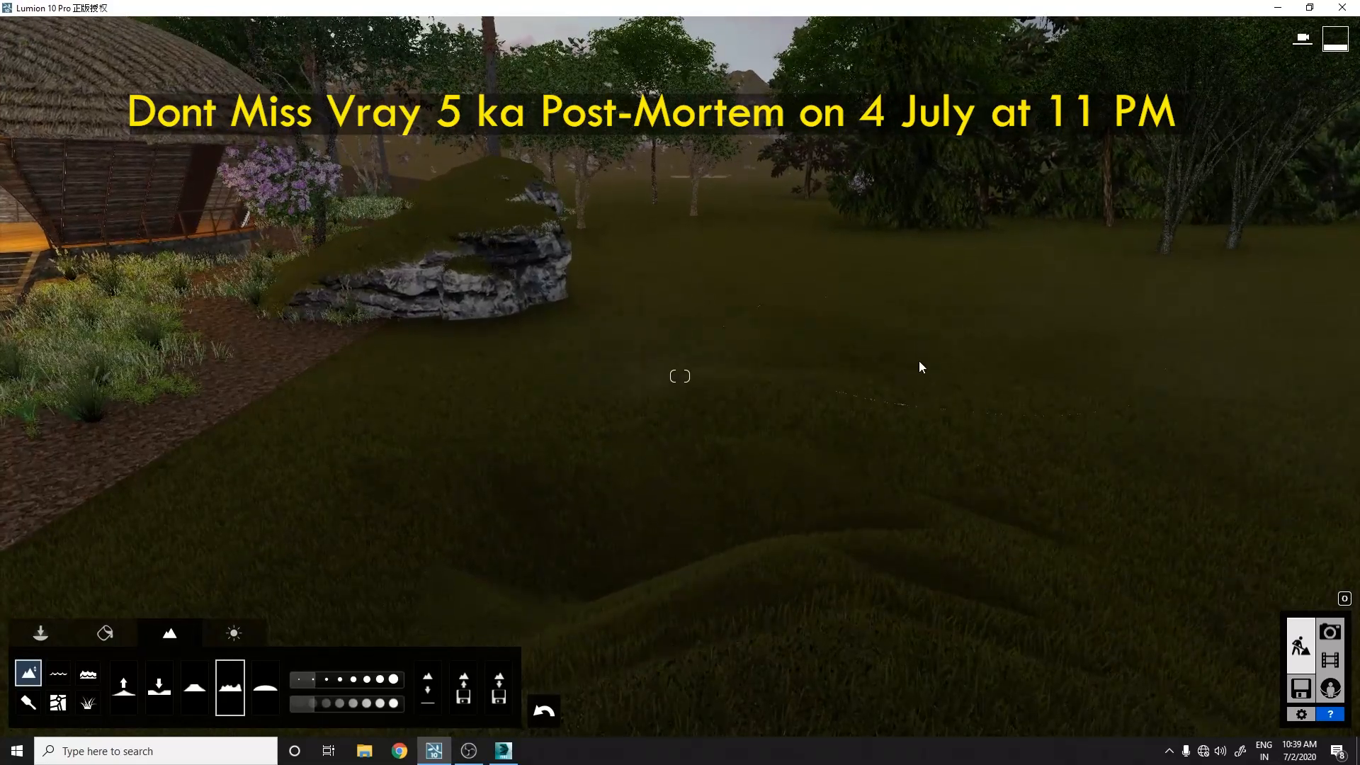
pyautogui.press('d')
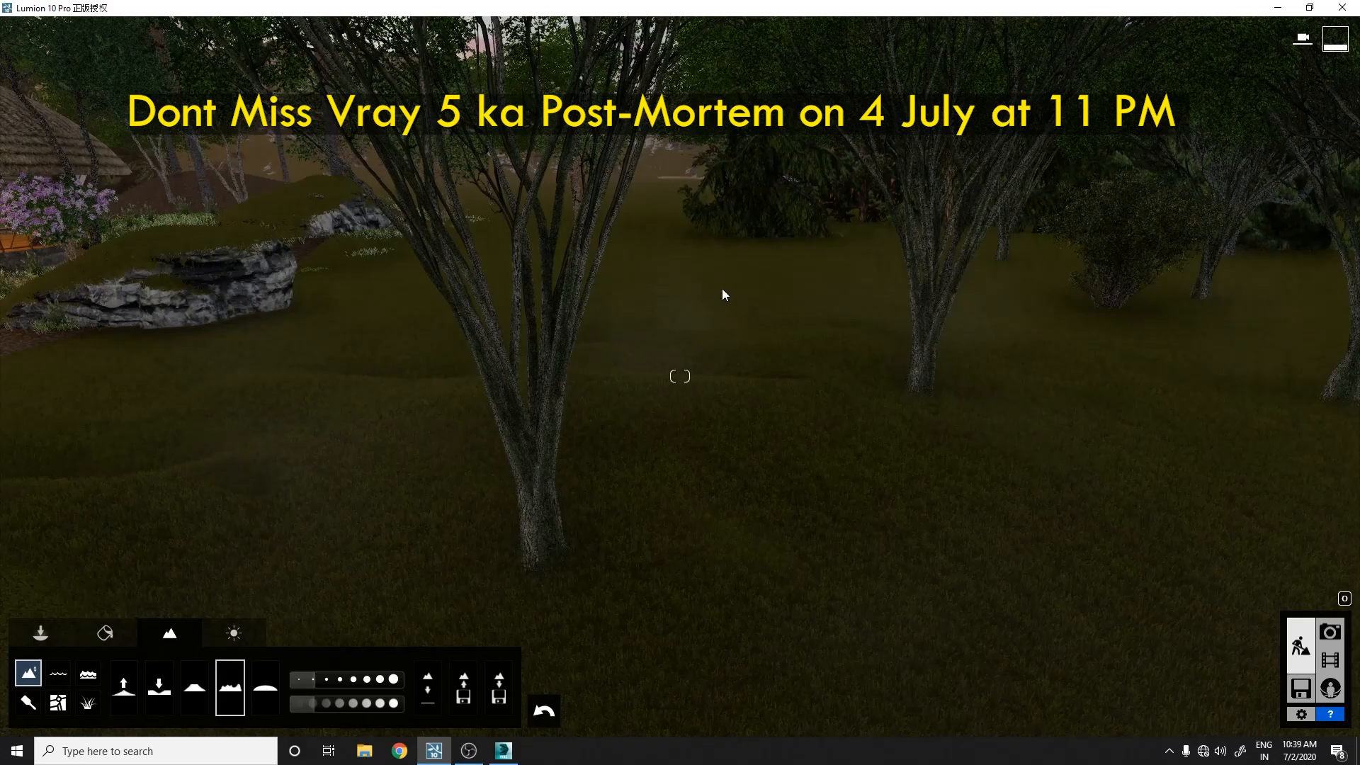
# Move on from the sculpted lawn to landscape painting, select the sand-coloured texture and inspect the texture library for the rock surface
pyautogui.press('w')
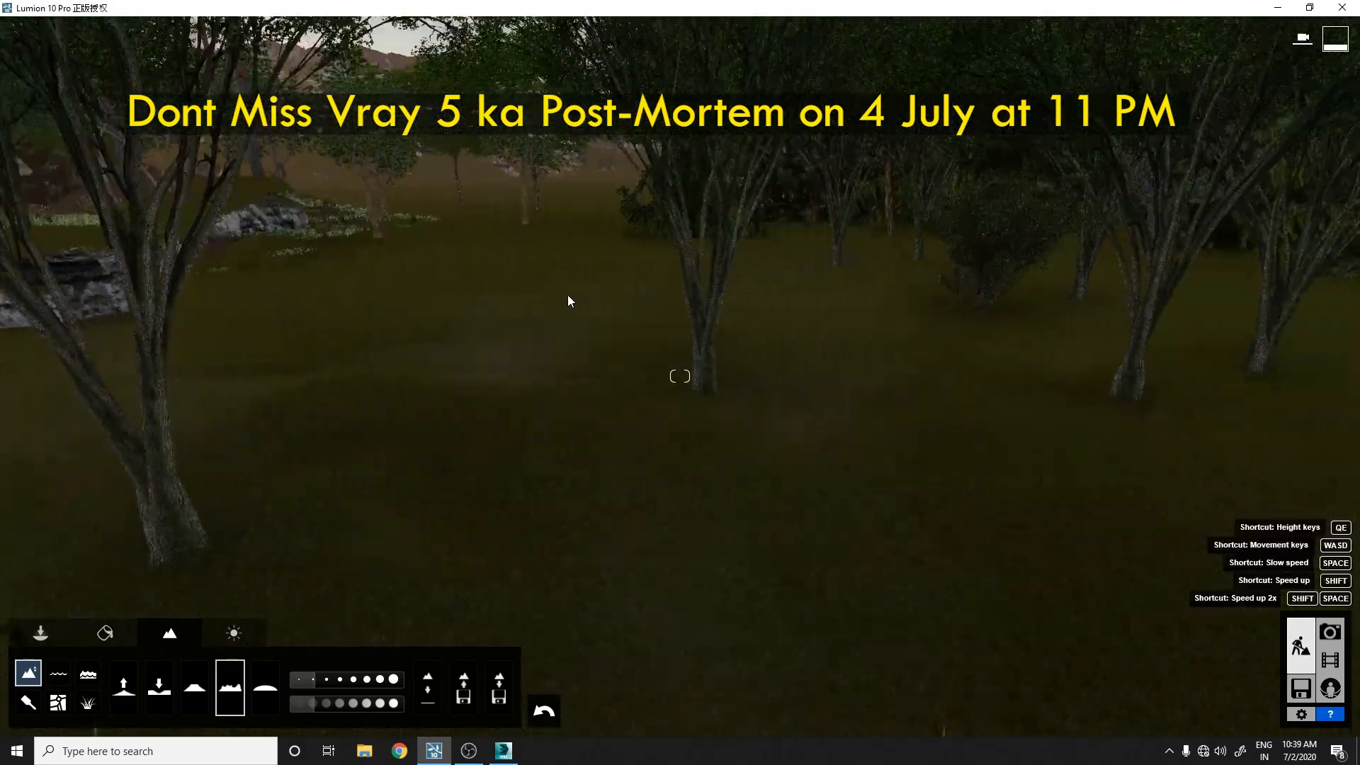
pyautogui.press('w')
pyautogui.moveTo(483, 357); pyautogui.dragTo(442, 343, button='right')
pyautogui.press('w')
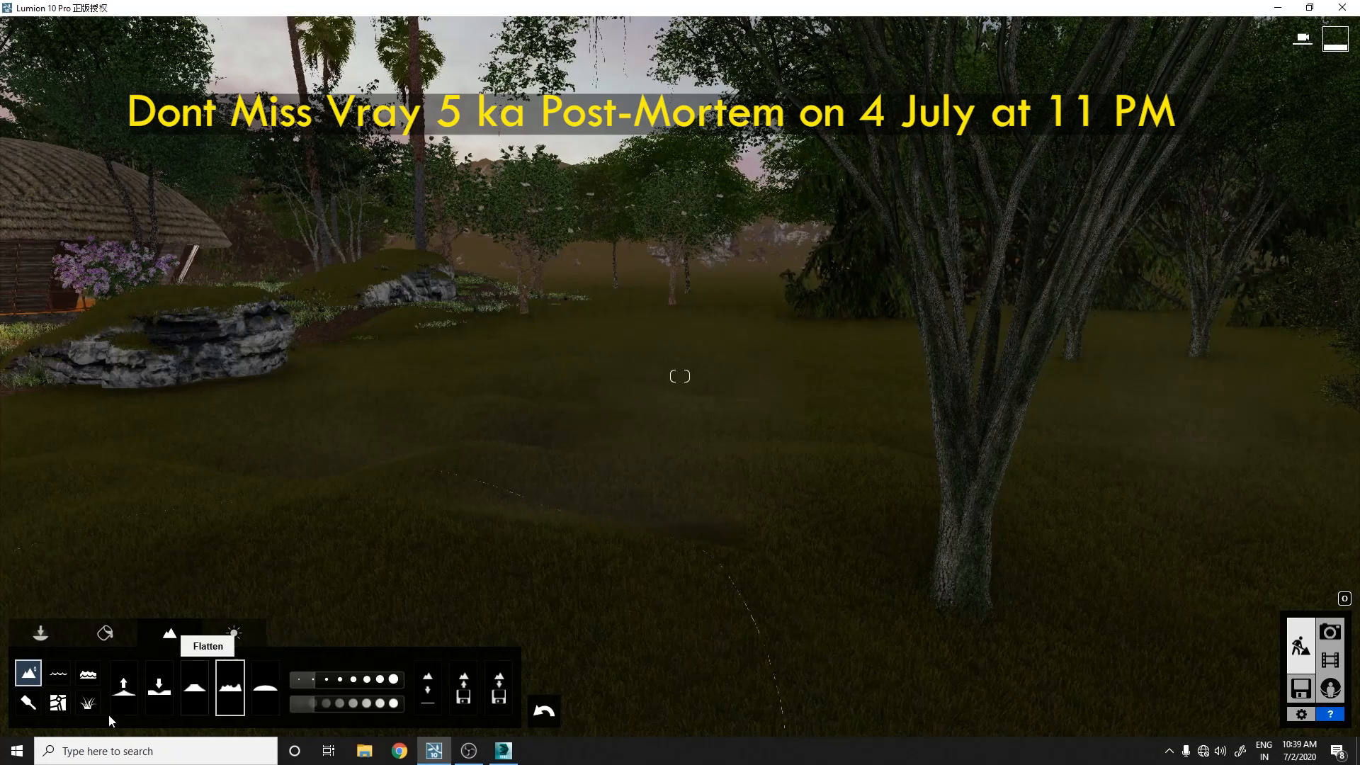
pyautogui.click(58, 704)
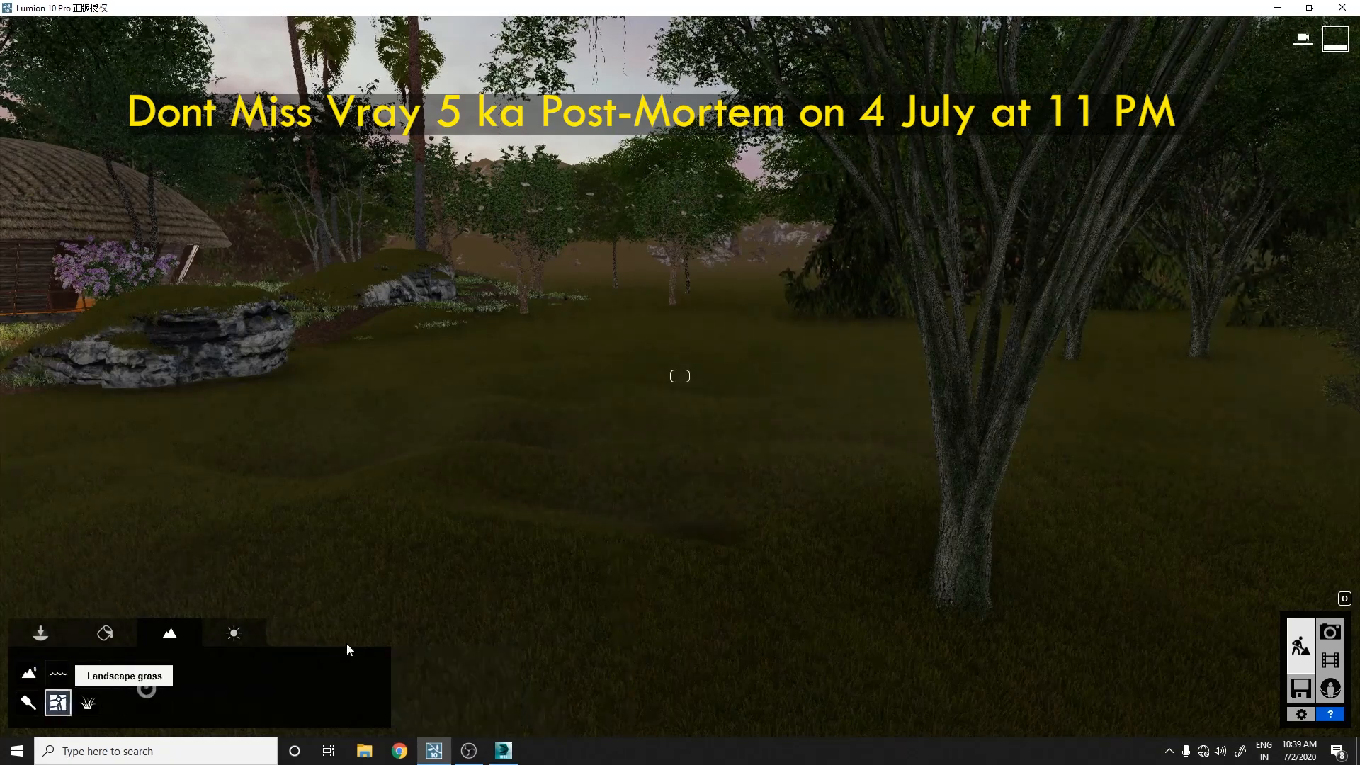
pyautogui.click(40, 705)
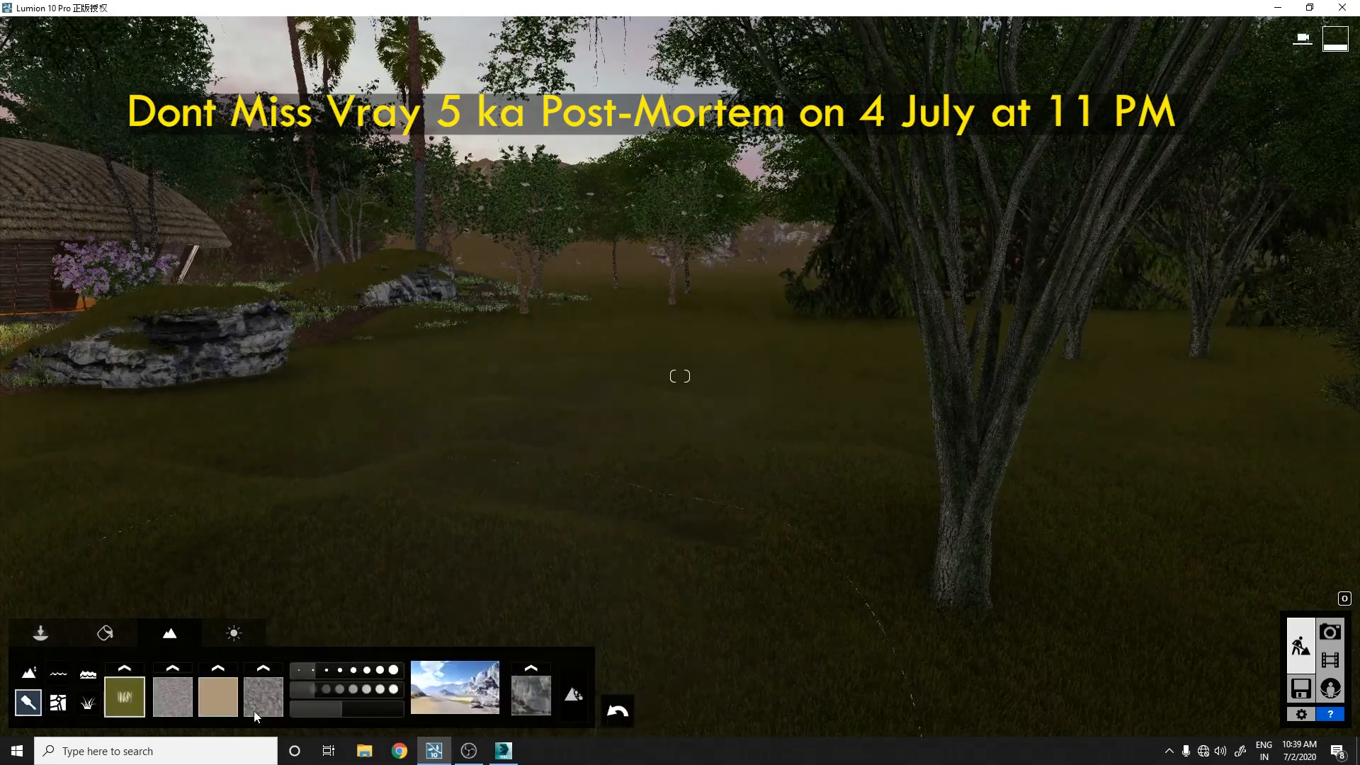
pyautogui.click(212, 696)
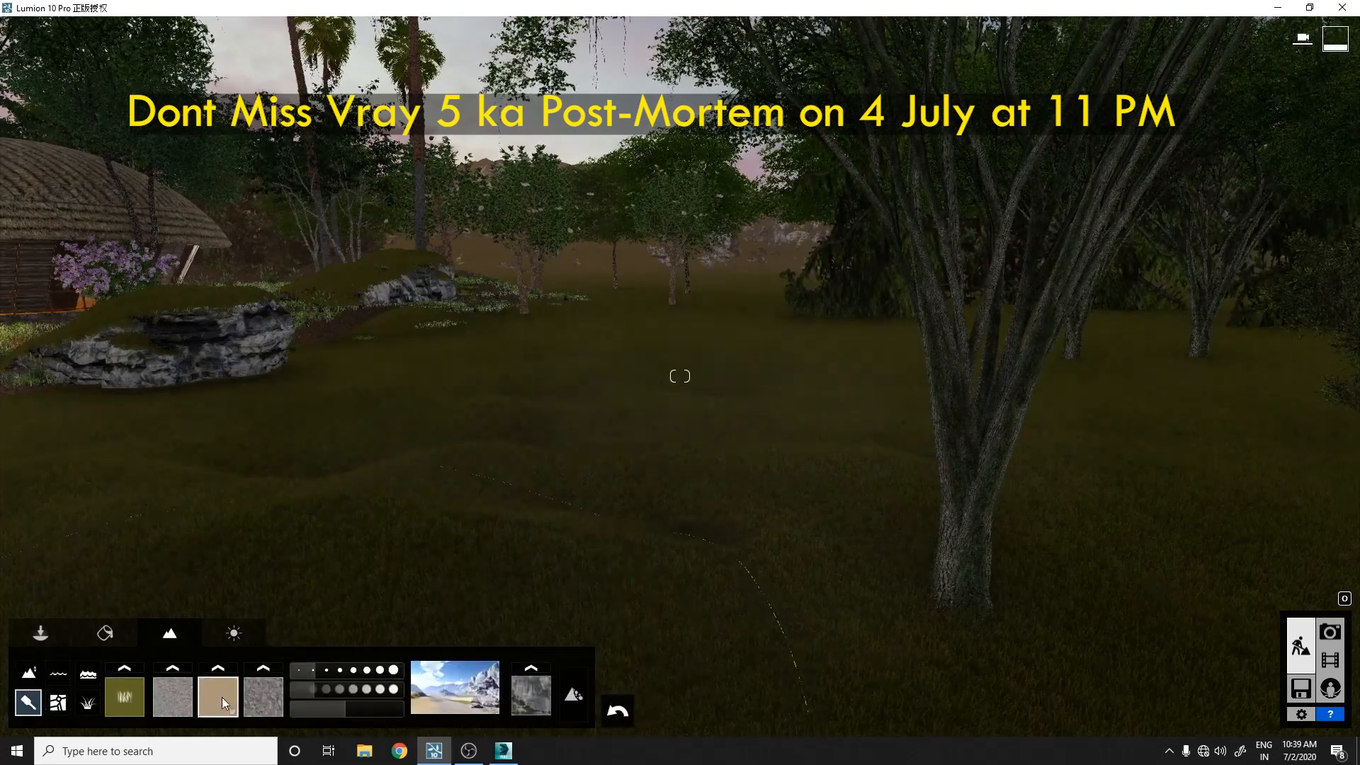
pyautogui.click(527, 669)
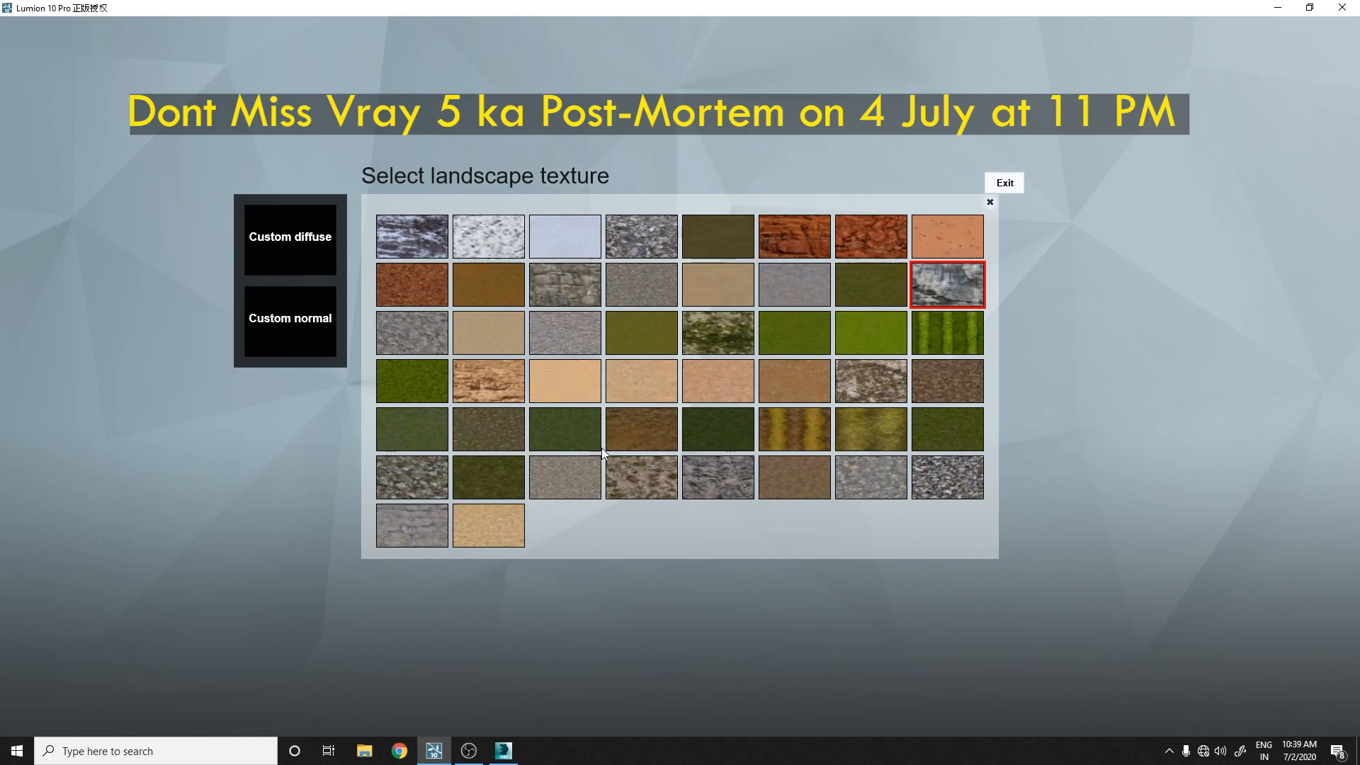
pyautogui.click(989, 202)
# Return to the pond, raise the sun for a daylight scene and back away past the boat to a wide view across the water
pyautogui.moveTo(881, 284); pyautogui.dragTo(783, 262, button='right')
pyautogui.press('s')
pyautogui.press('w')
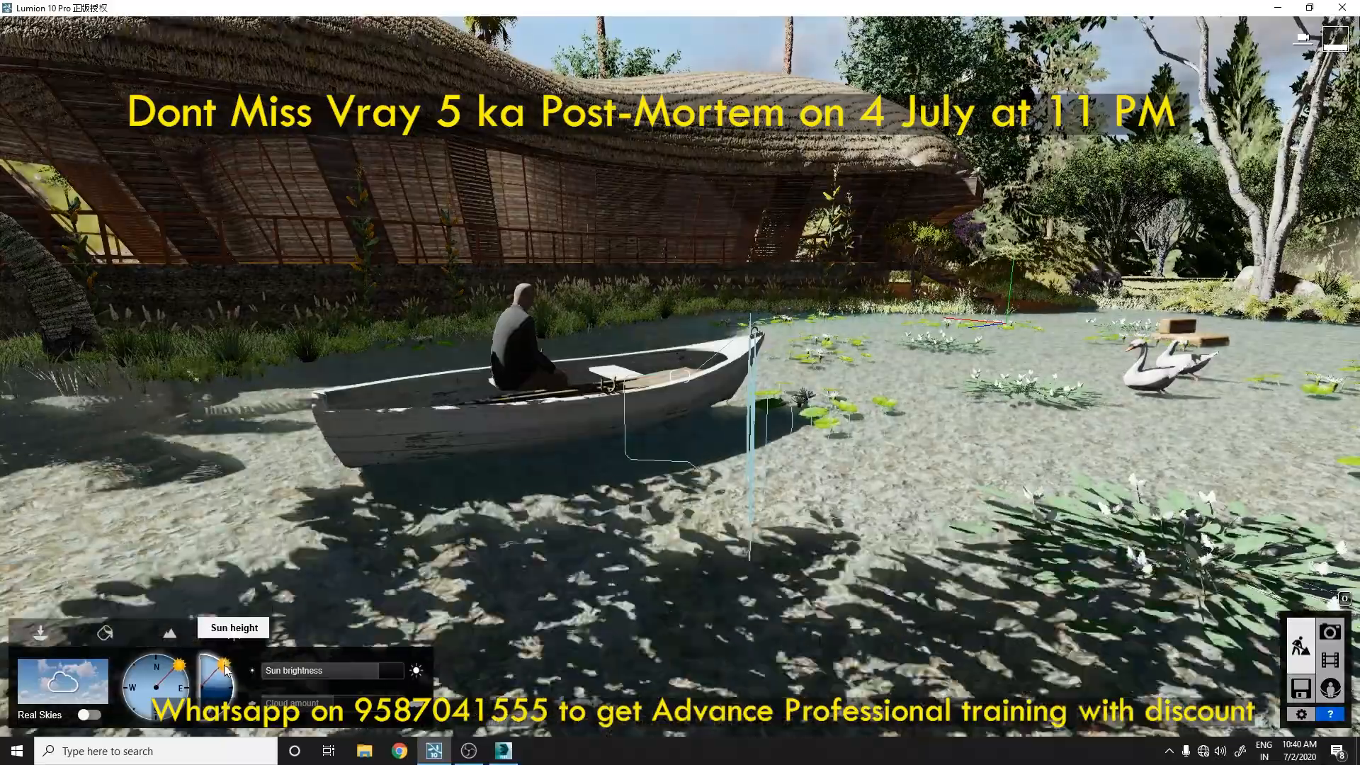
pyautogui.press('s')
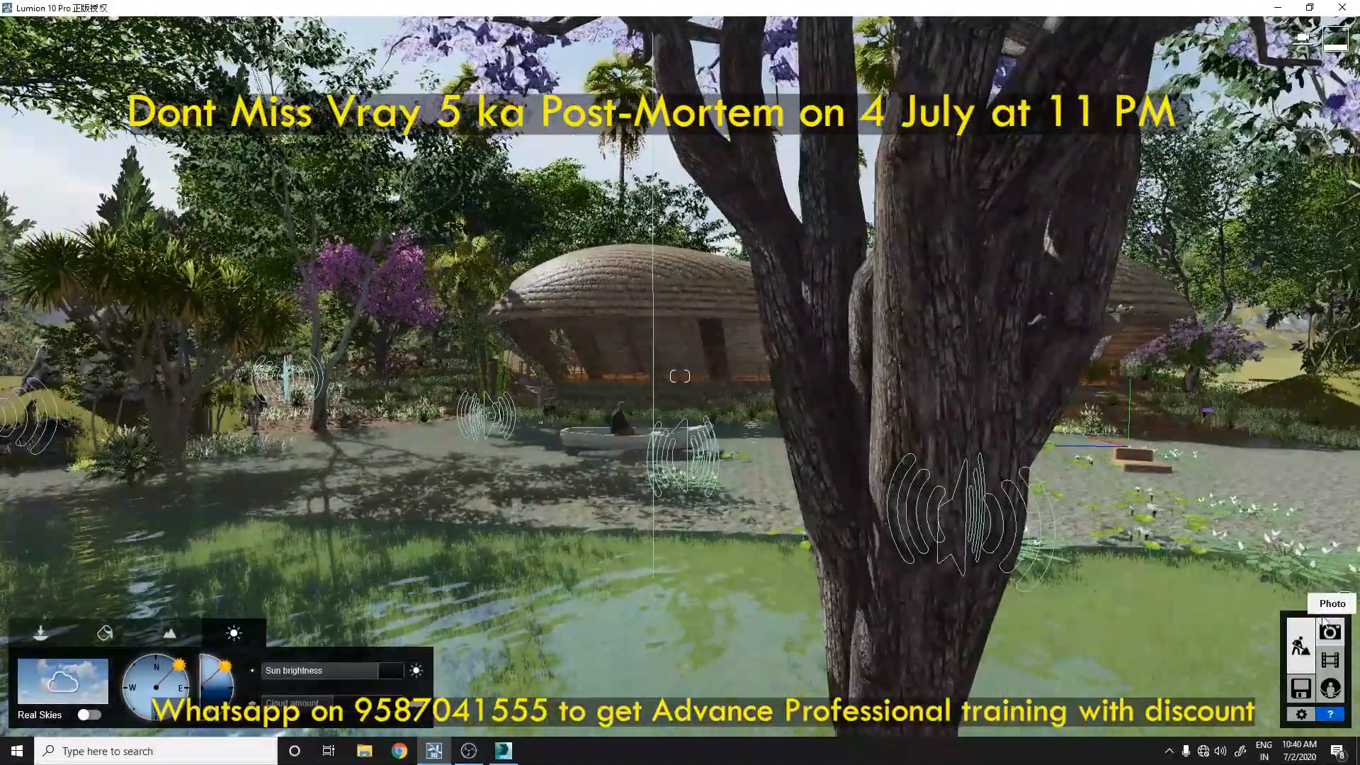
# Enter Photo mode and compare the saved photos of the thatched building, finishing on photo 2
pyautogui.click(1330, 632)
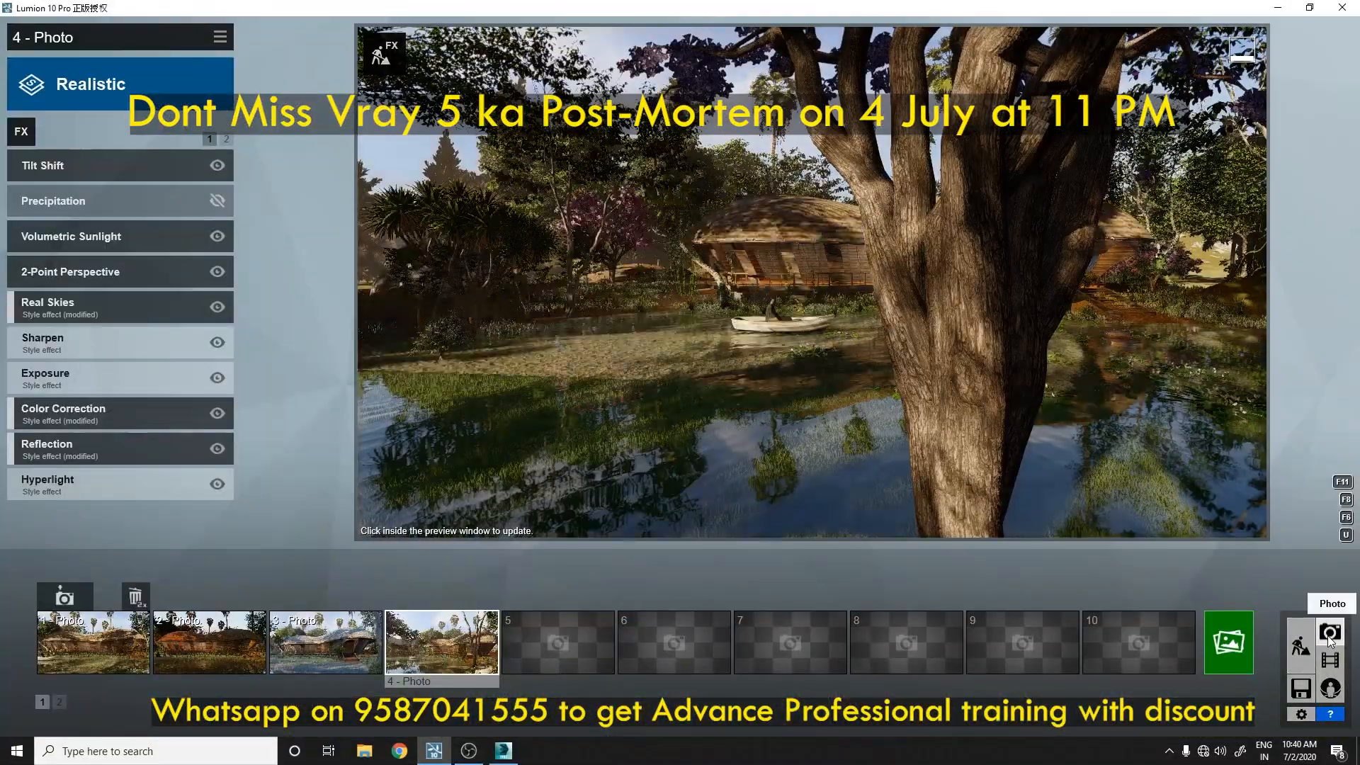
pyautogui.click(348, 652)
pyautogui.click(231, 652)
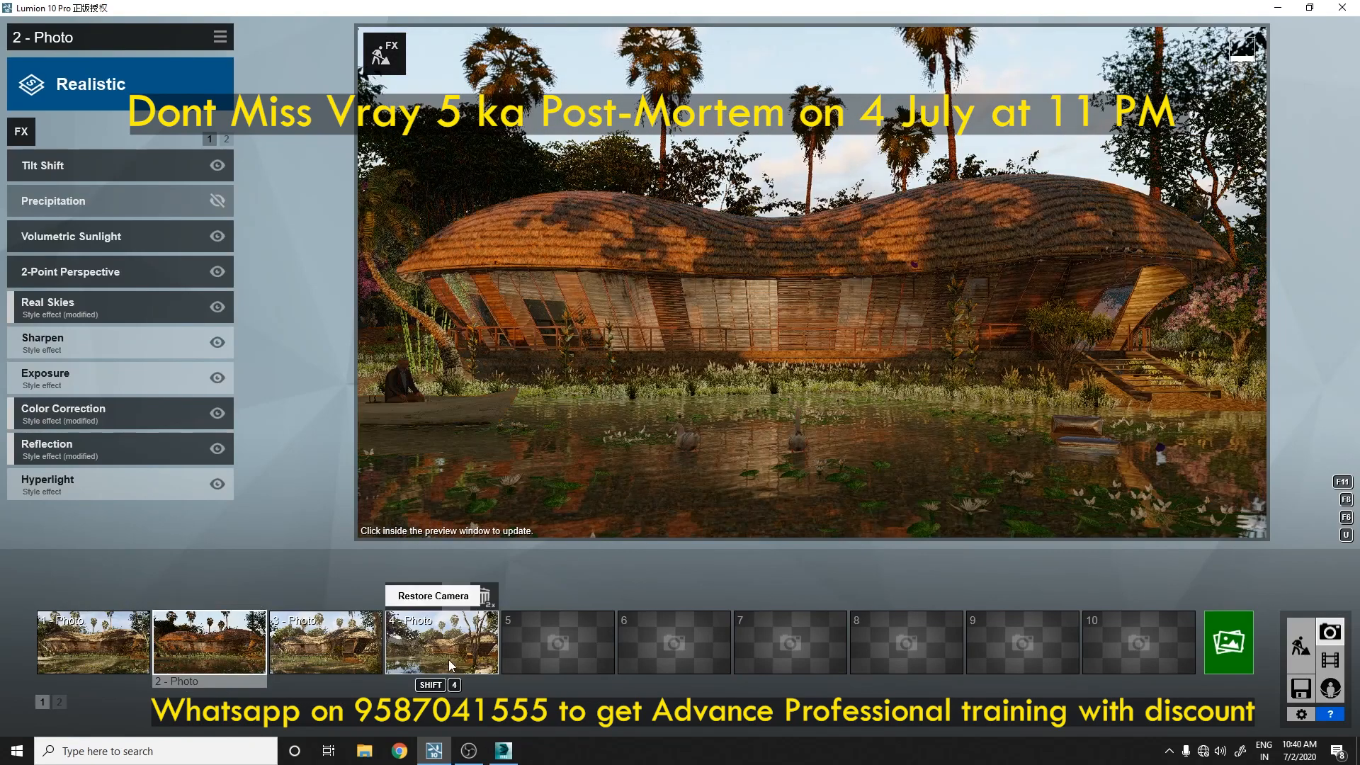
pyautogui.click(439, 645)
pyautogui.click(92, 644)
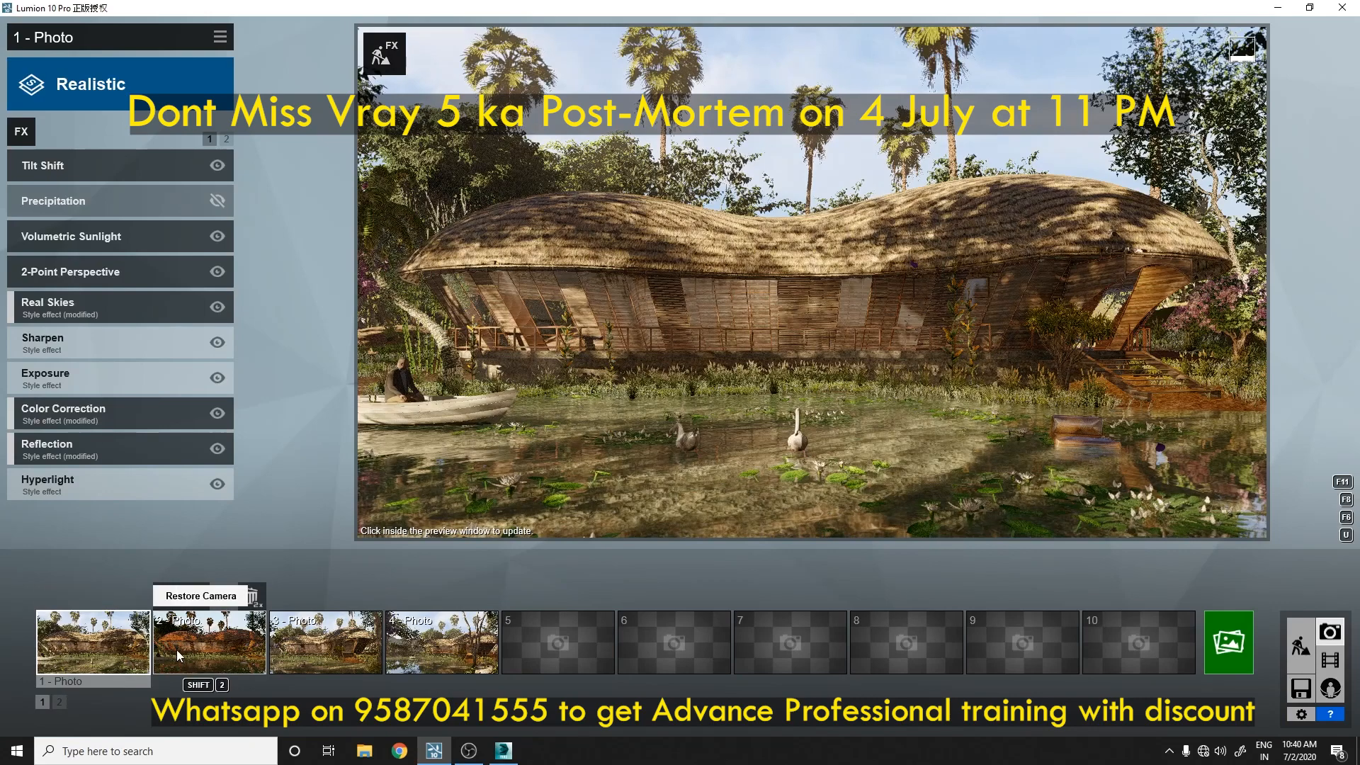
pyautogui.click(209, 644)
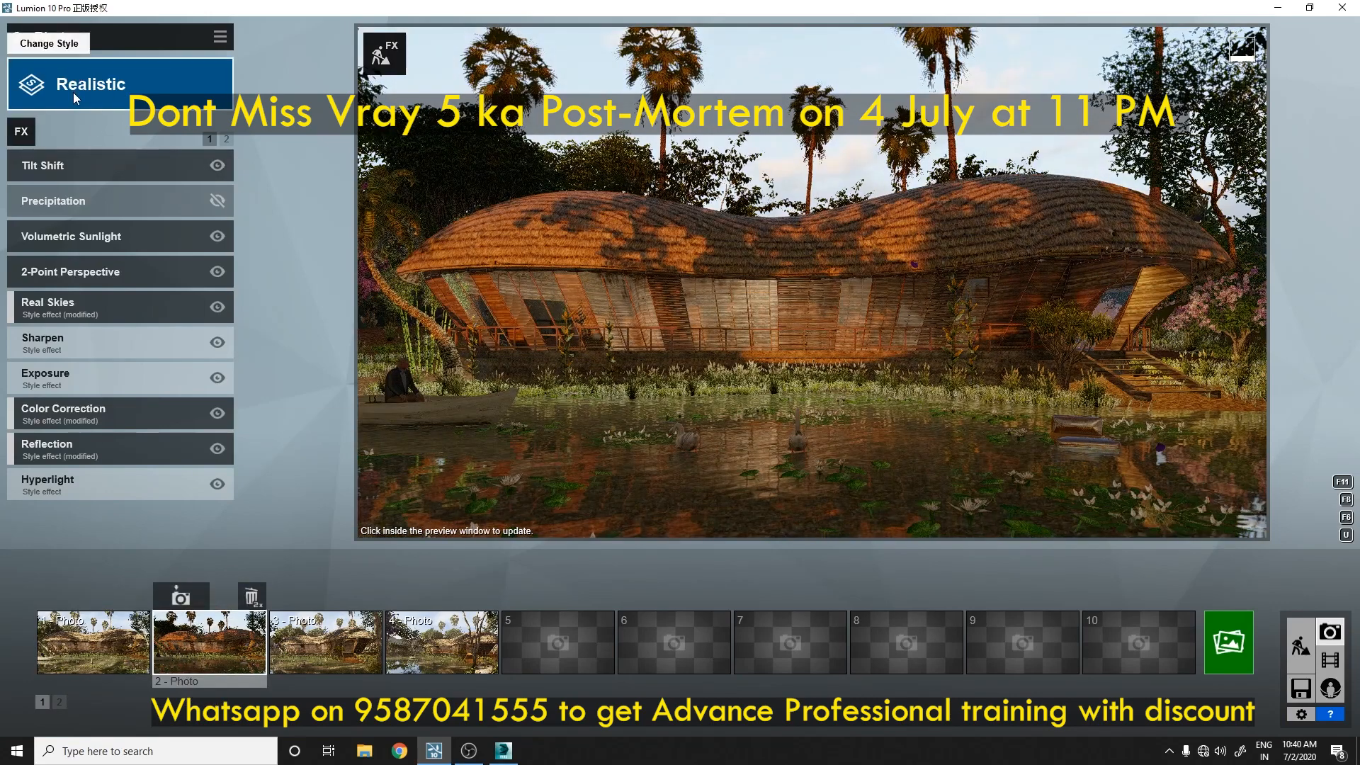
# Examine the photo effect categories from Animation through Advanced and return to photo 2 without adding an effect
pyautogui.click(21, 131)
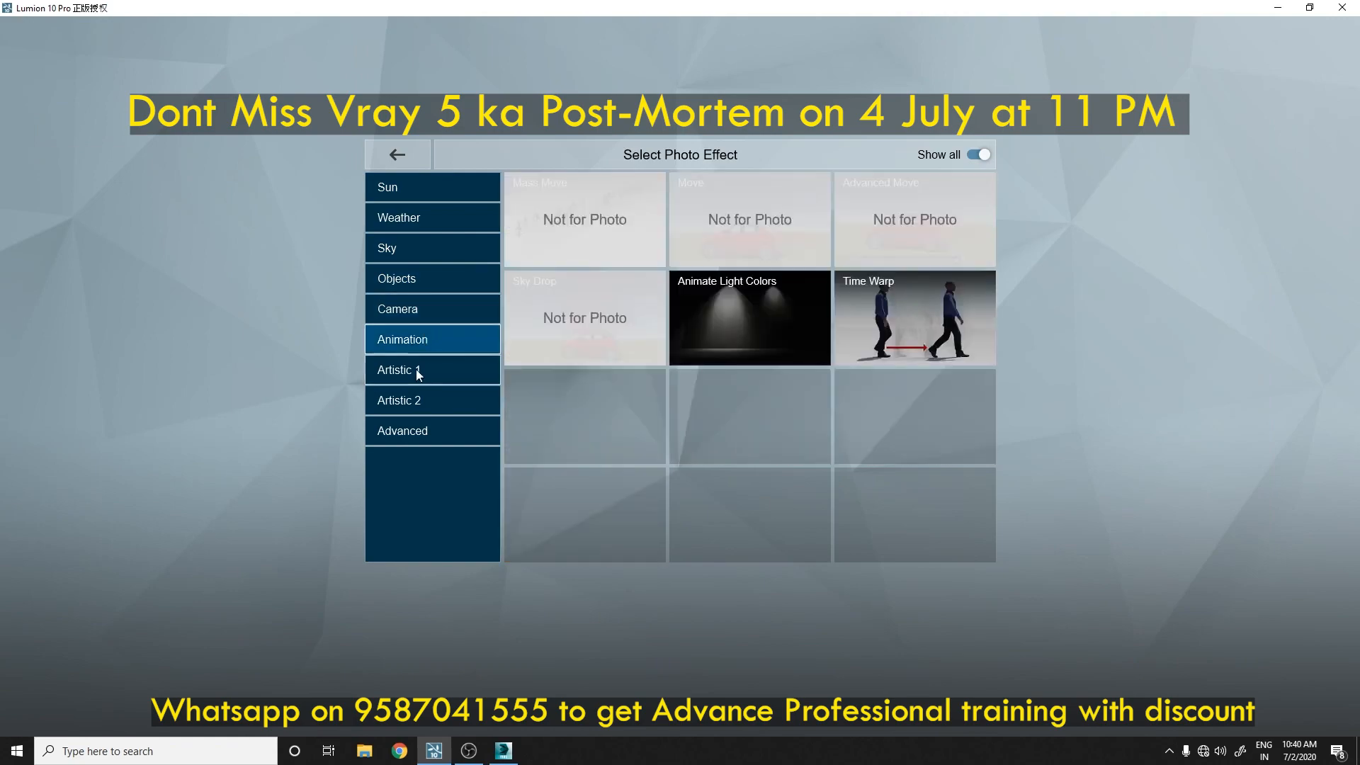
pyautogui.moveTo(412, 428)
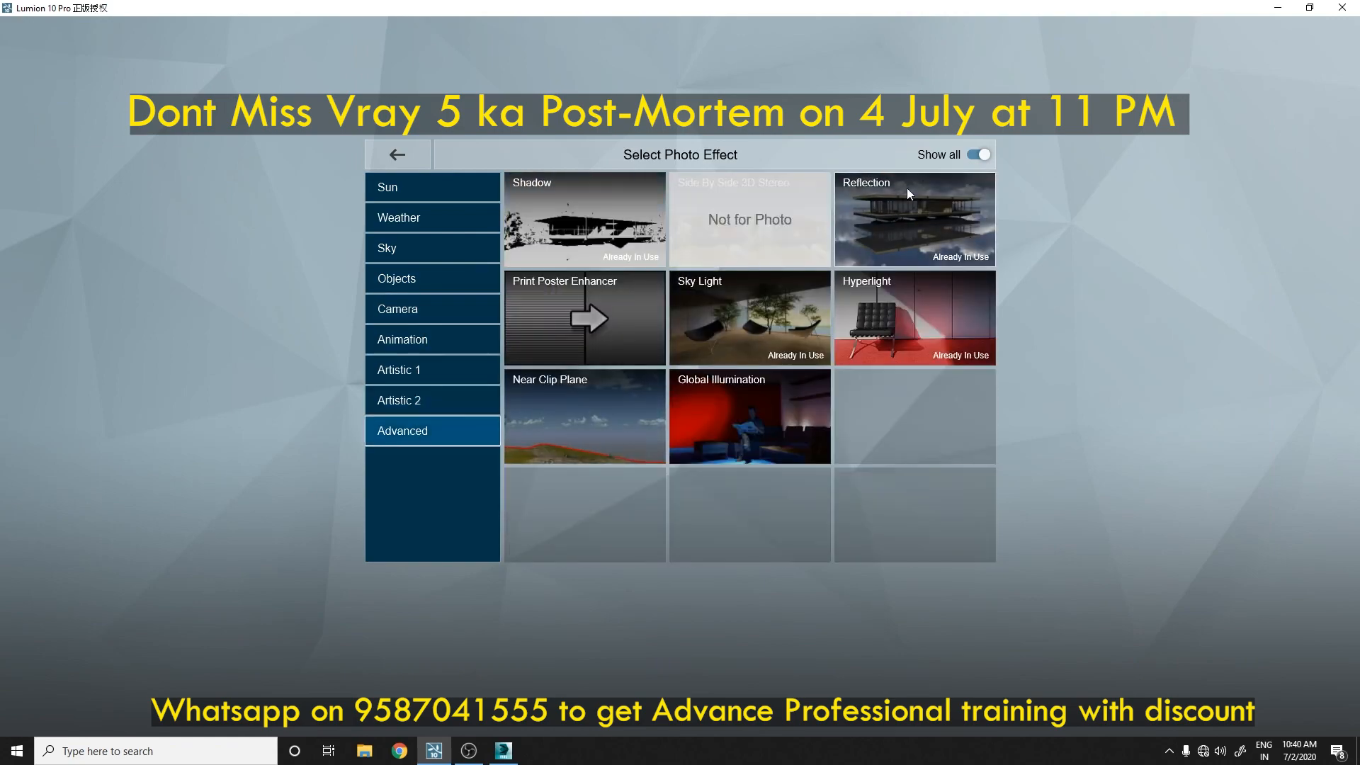
pyautogui.click(388, 155)
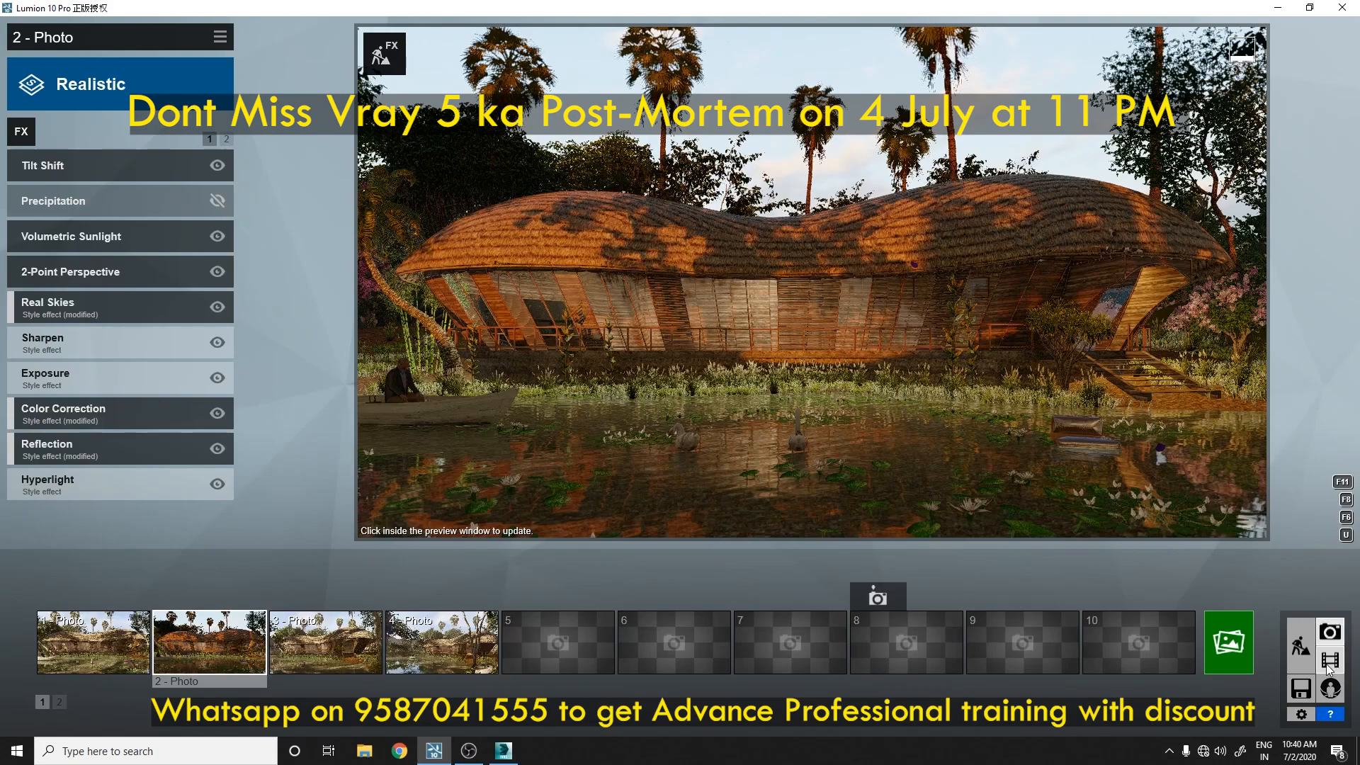
# Switch to Movie mode and scrub through clip 1 from near its start to its end
pyautogui.click(1329, 661)
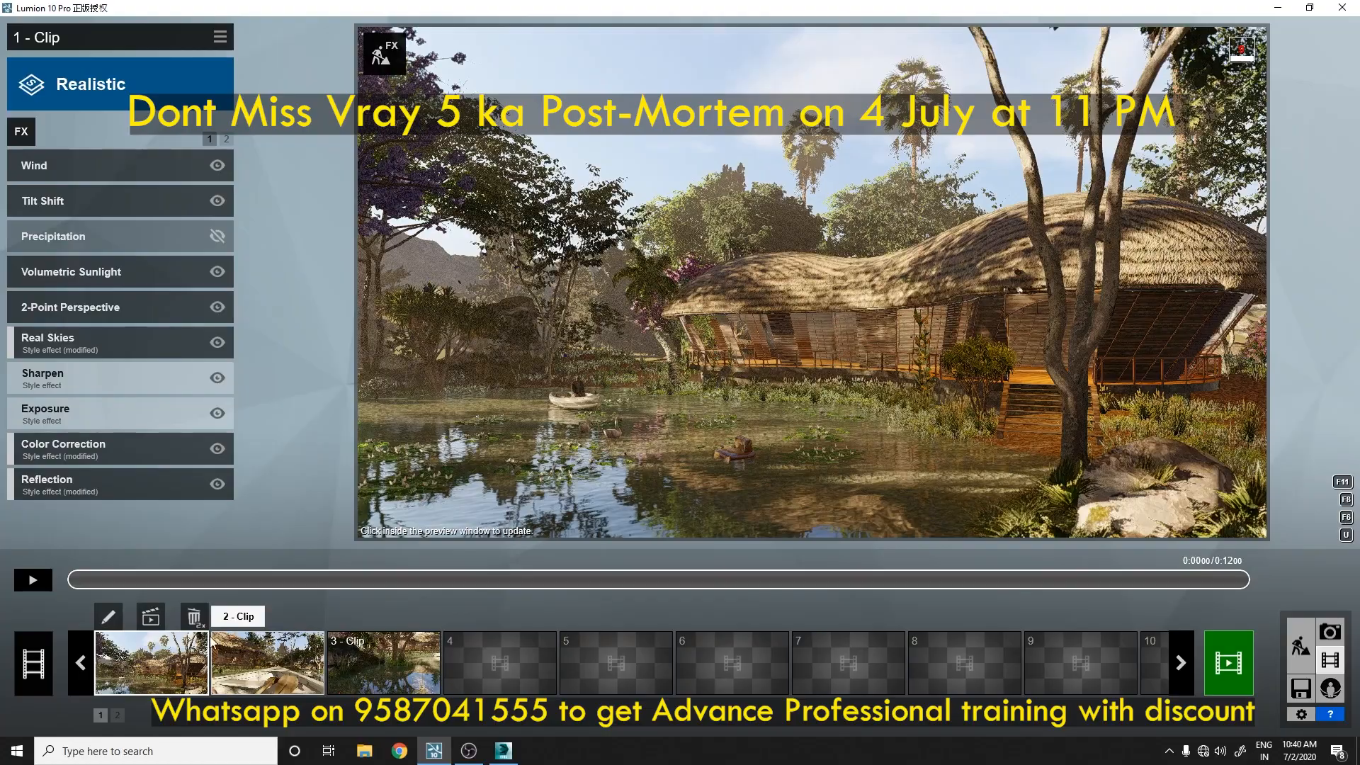
pyautogui.moveTo(96, 580); pyautogui.dragTo(1246, 589)
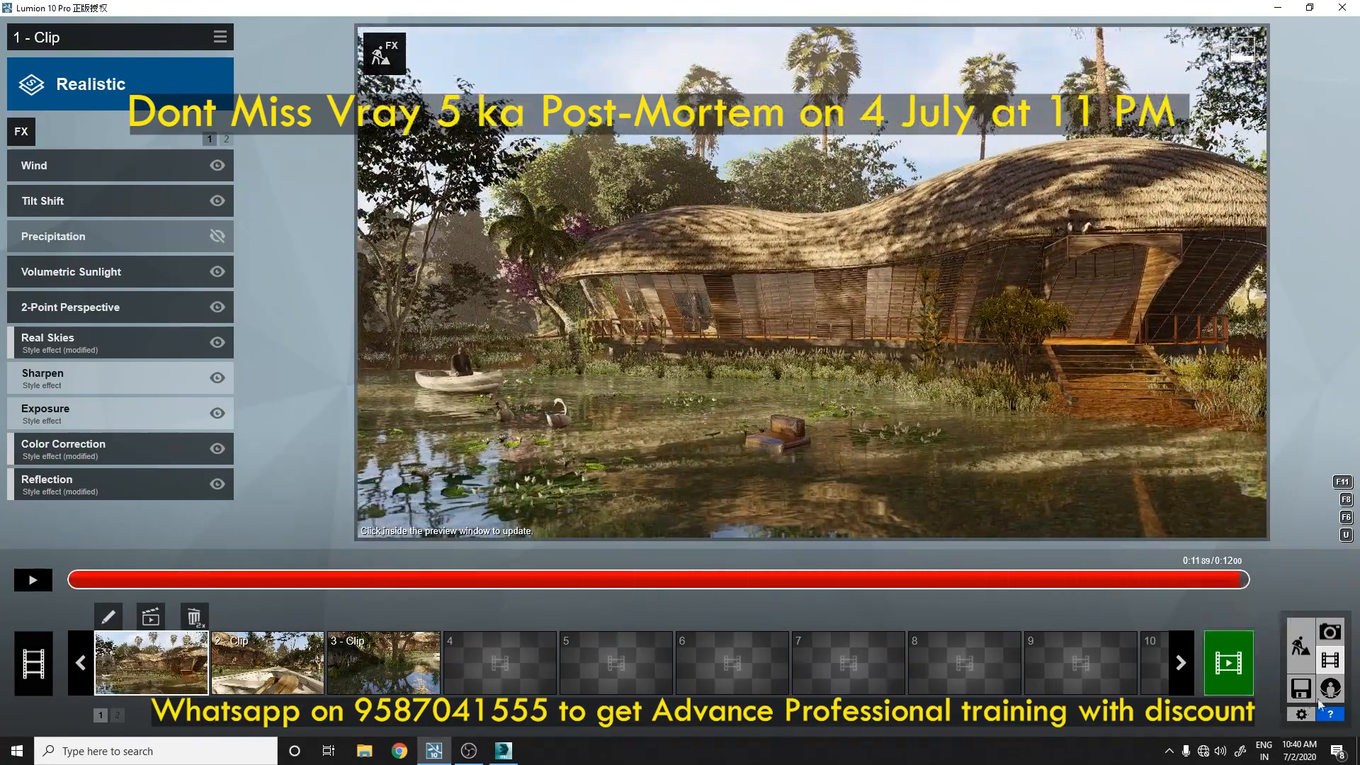